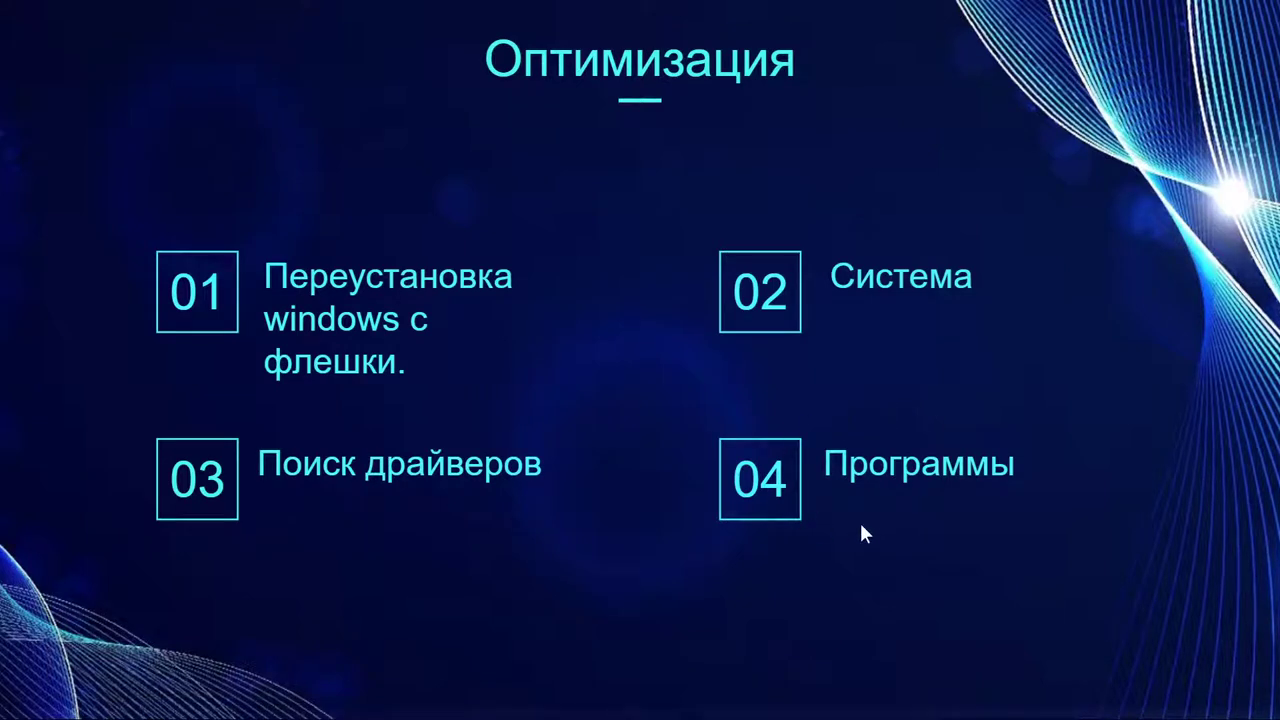
{"action": "left_click", "coordinate": [885, 519]}
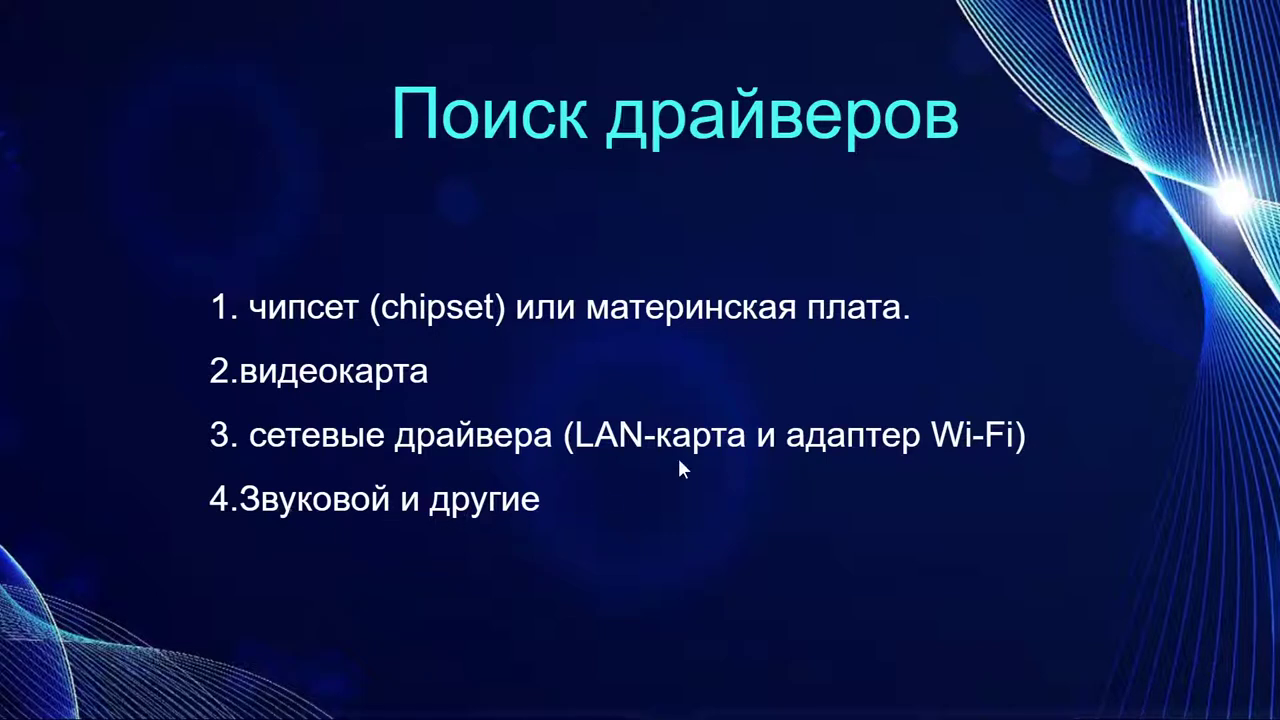
{"action": "left_click", "coordinate": [731, 442]}
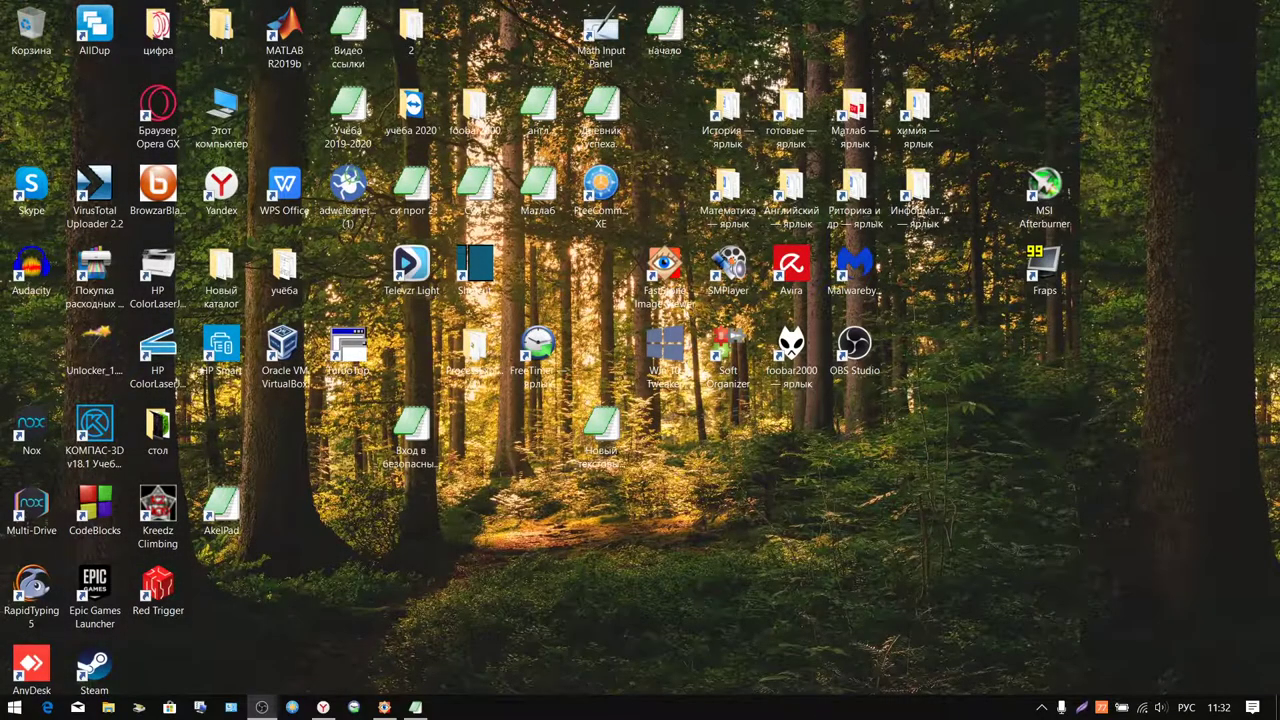
- Open the computer's system properties and bring up the performance options in the advanced system settings
{"action": "double_click", "coordinate": [234, 126]}
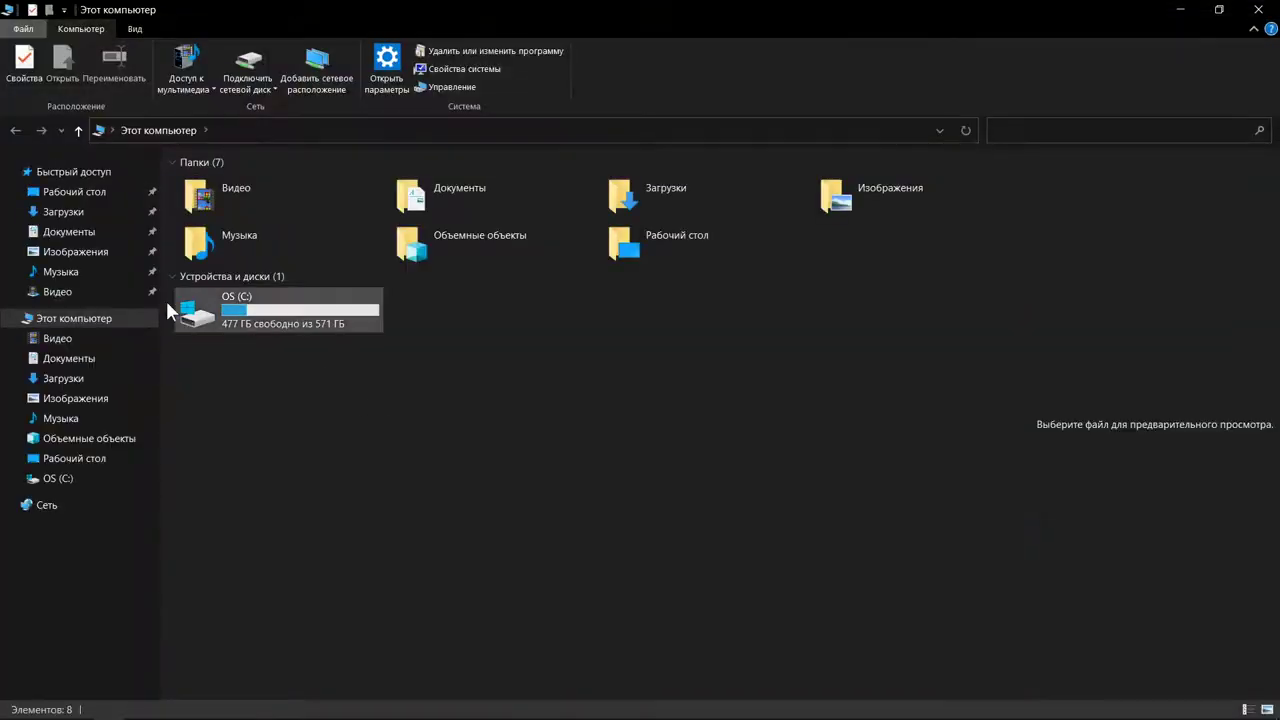
{"action": "right_click", "coordinate": [89, 321]}
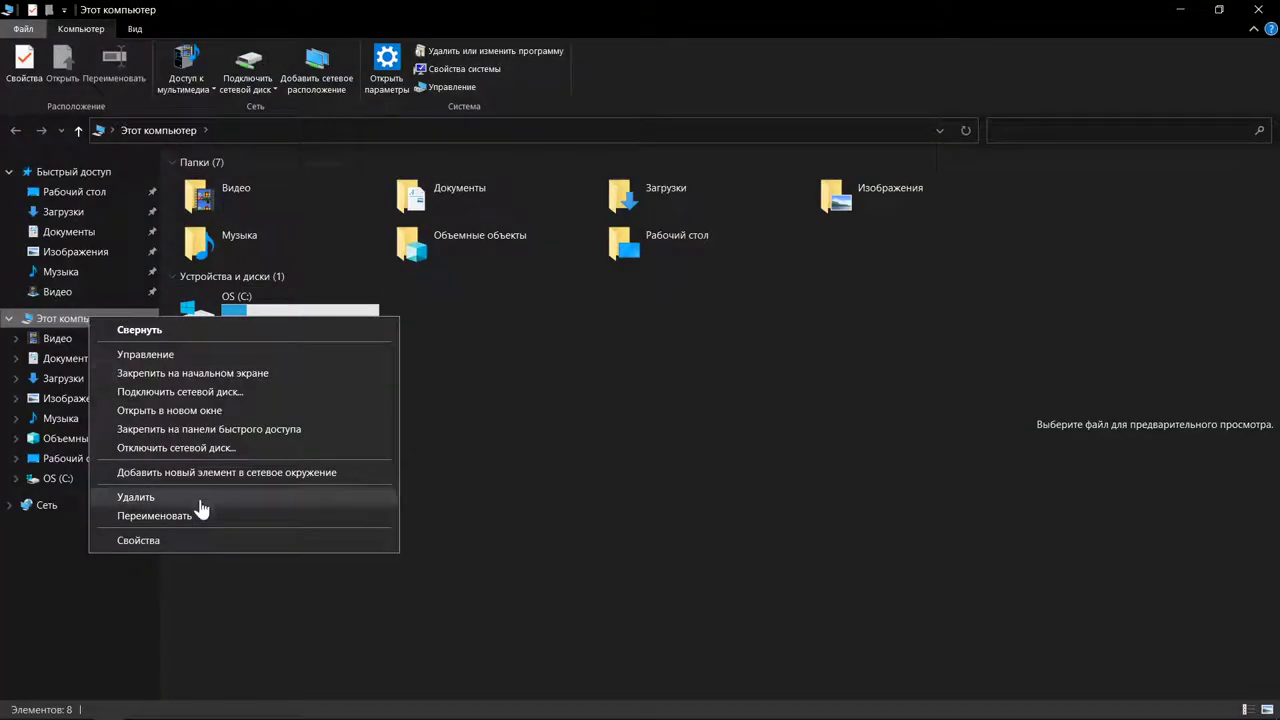
{"action": "left_click", "coordinate": [183, 541]}
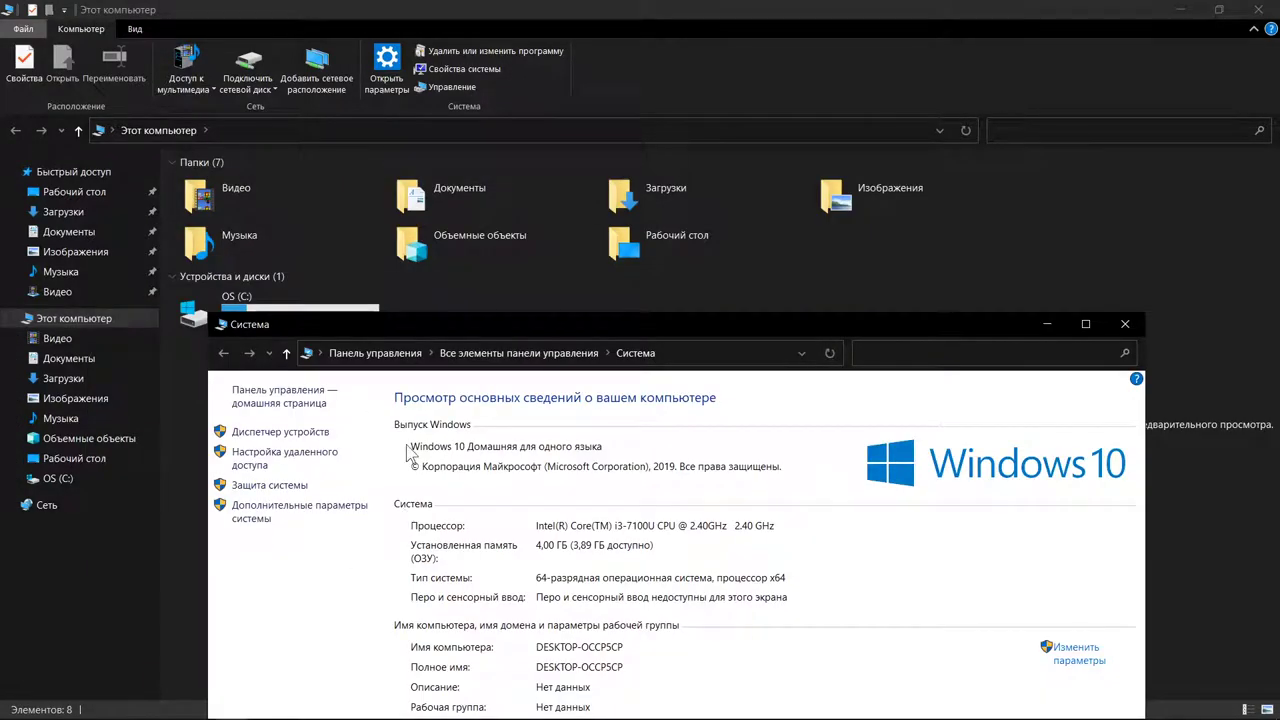
{"action": "left_click", "coordinate": [257, 519]}
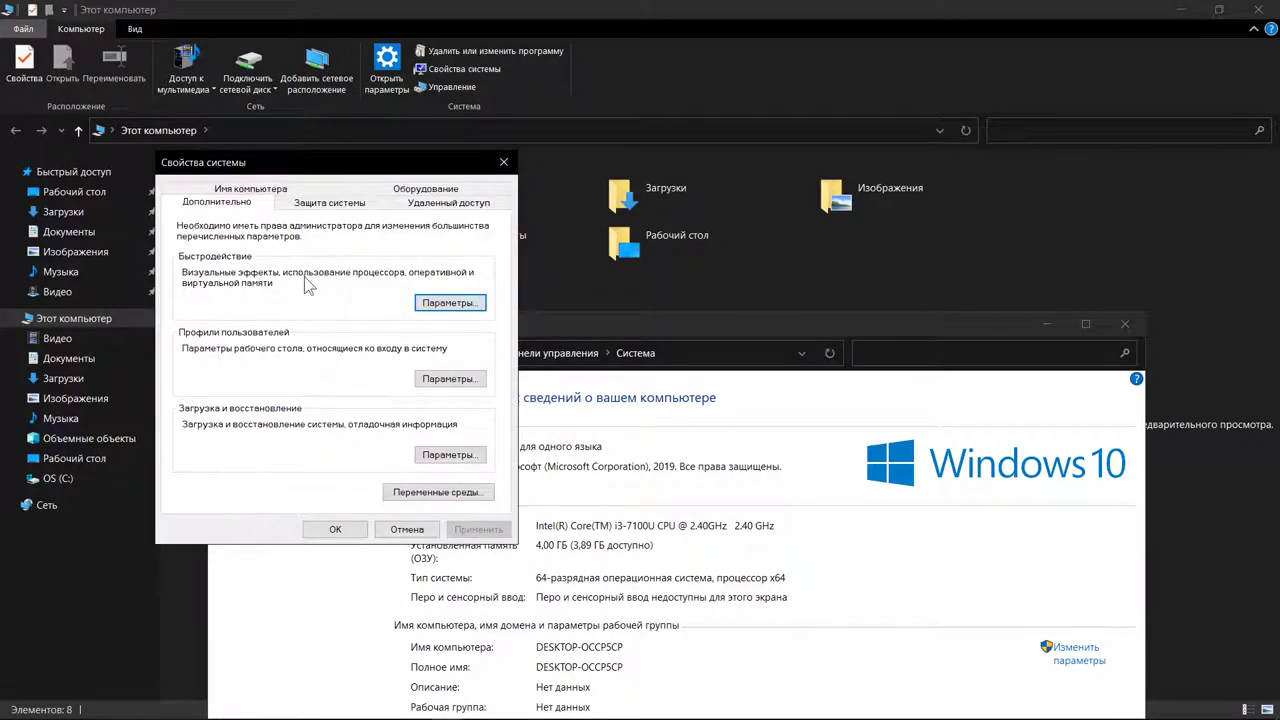
{"action": "left_click", "coordinate": [449, 303]}
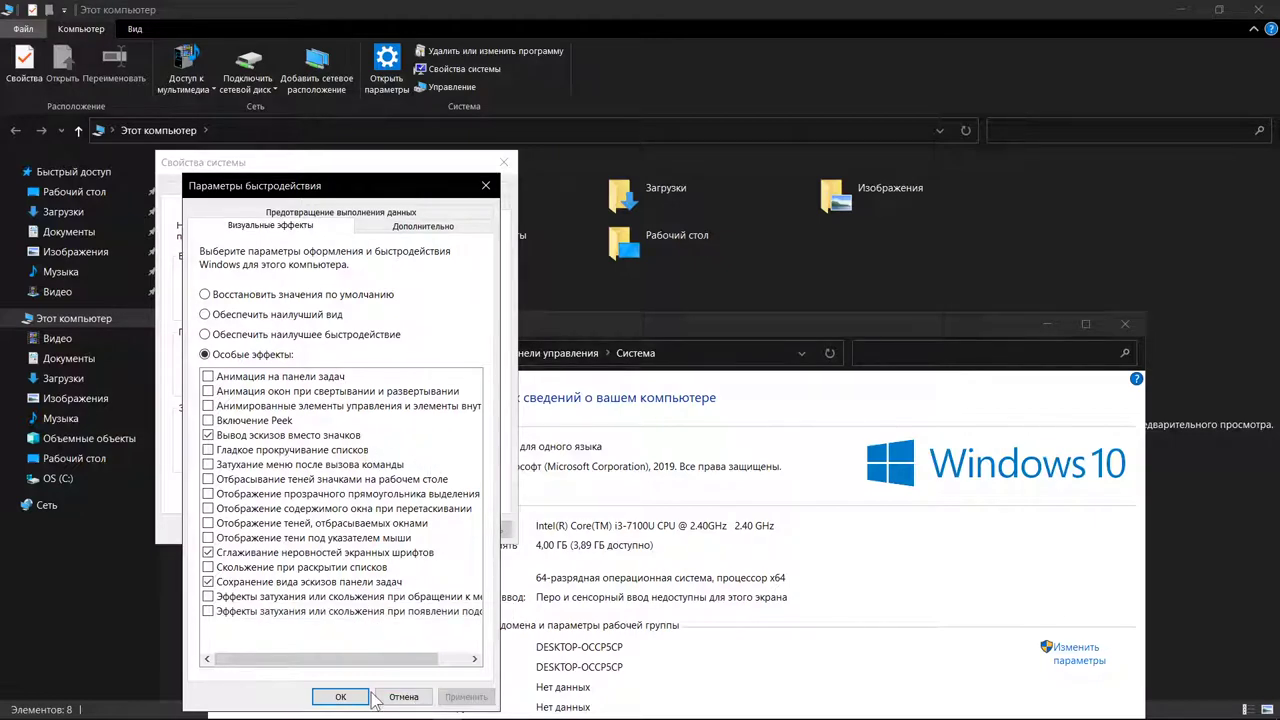
- Review the visual effects and advanced performance options and the remote assistance settings, and close the system properties
{"action": "left_click", "coordinate": [418, 228]}
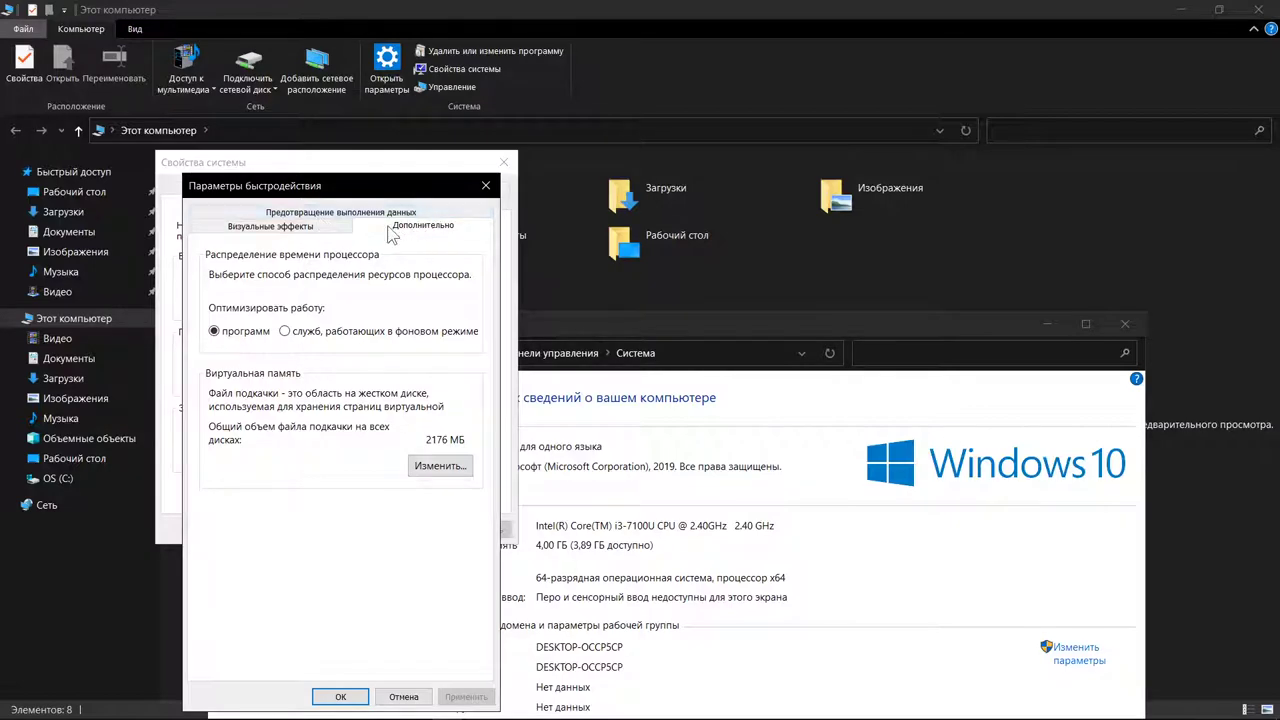
{"action": "left_click", "coordinate": [346, 214]}
{"action": "left_click", "coordinate": [305, 220]}
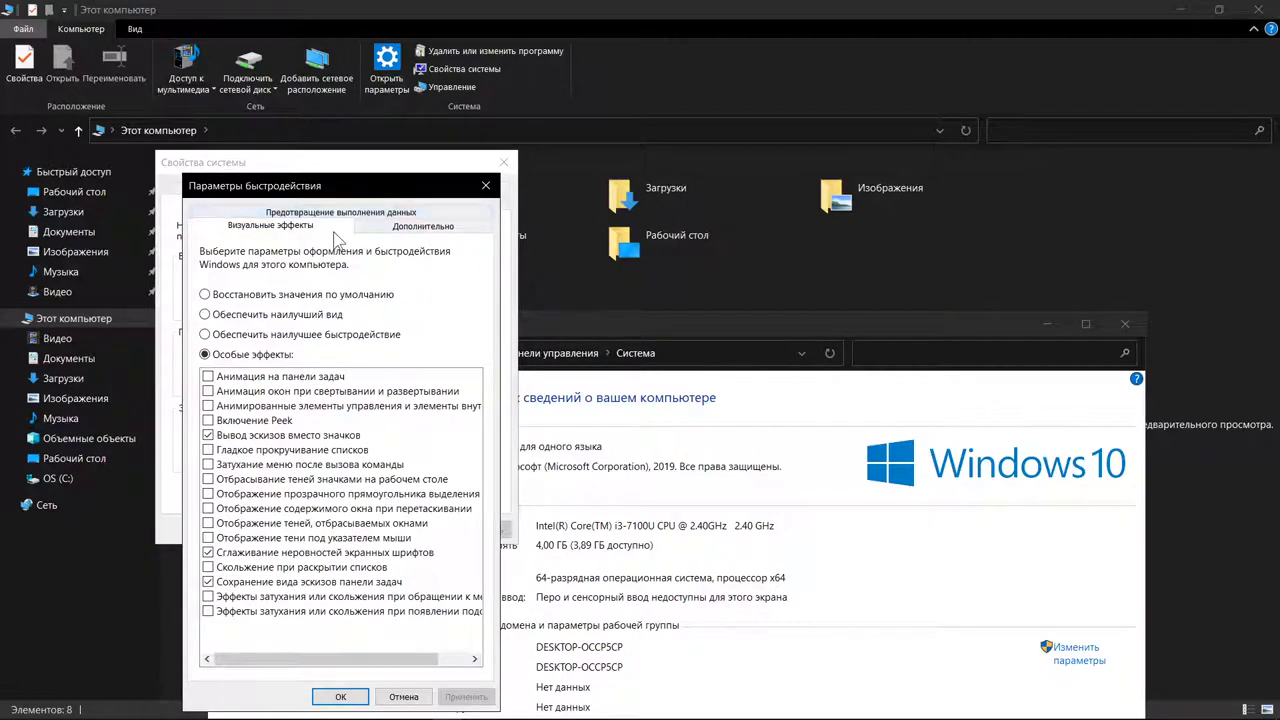
{"action": "left_click", "coordinate": [368, 229]}
{"action": "left_click", "coordinate": [336, 699]}
{"action": "left_click", "coordinate": [448, 201]}
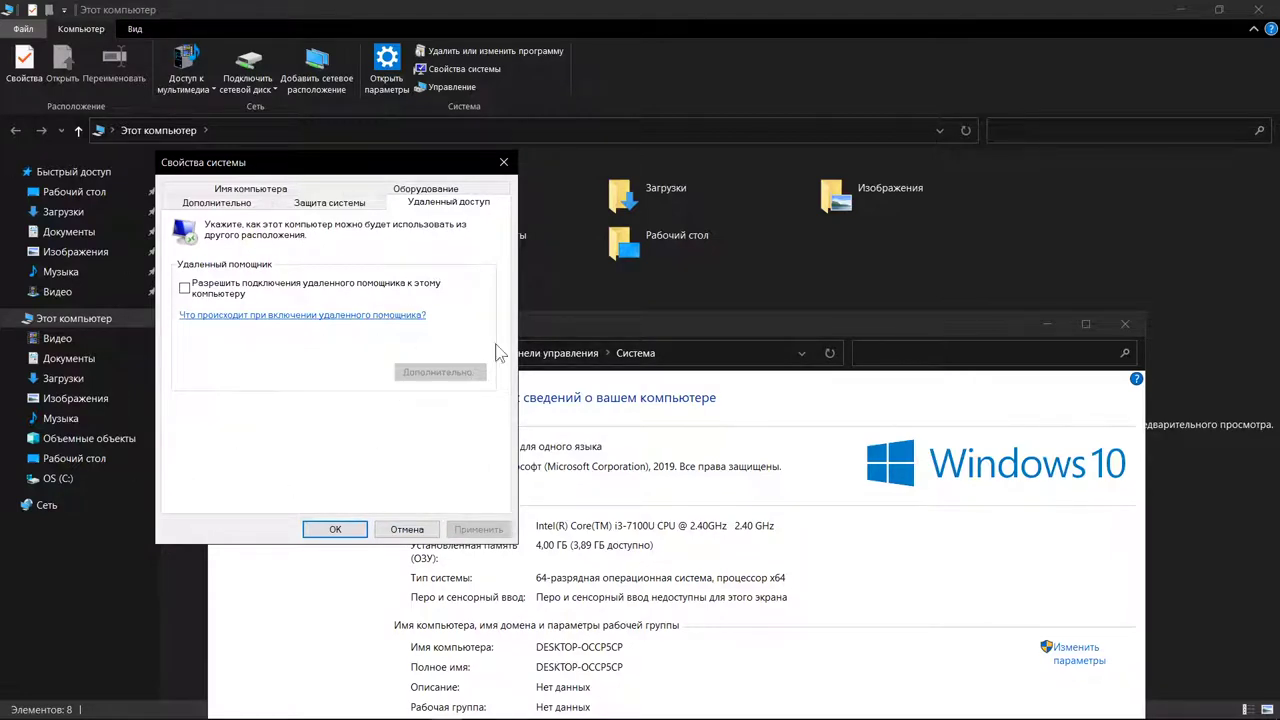
{"action": "left_click", "coordinate": [503, 165]}
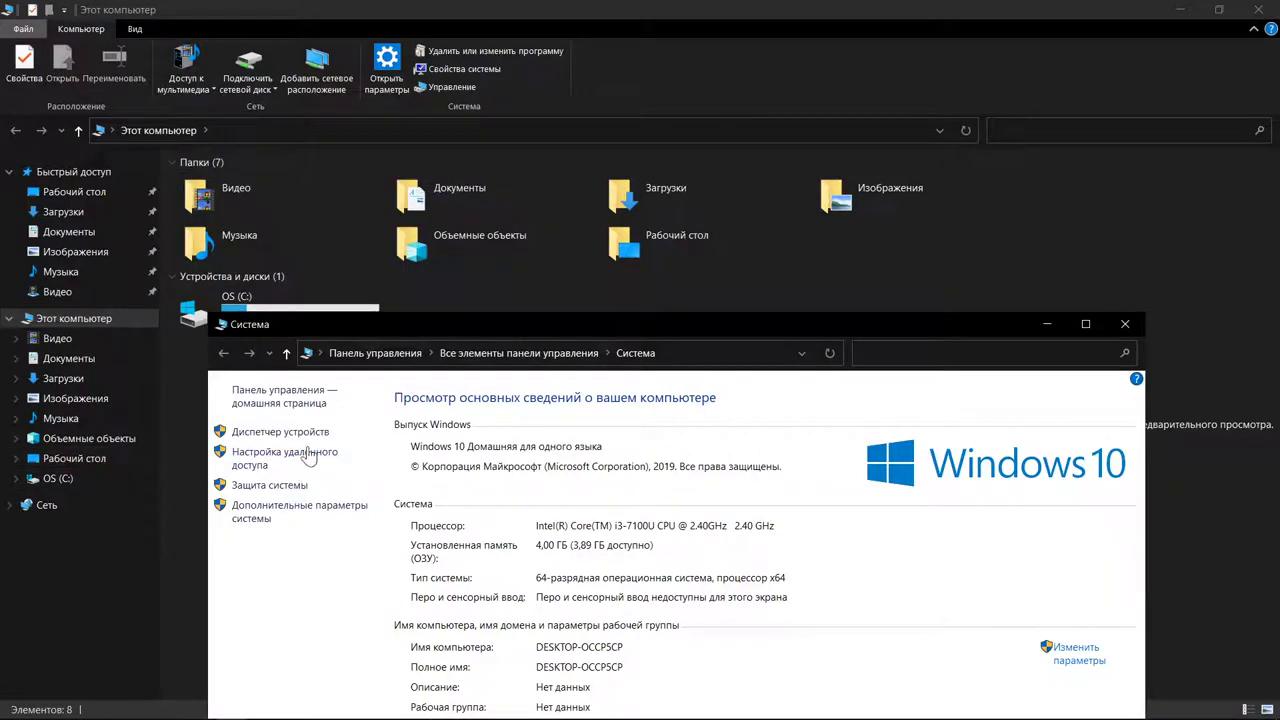
- Switch the Control Panel home view to small icons (Мелкие значки) and open the power options (Электропитание)
{"action": "left_click", "coordinate": [376, 353]}
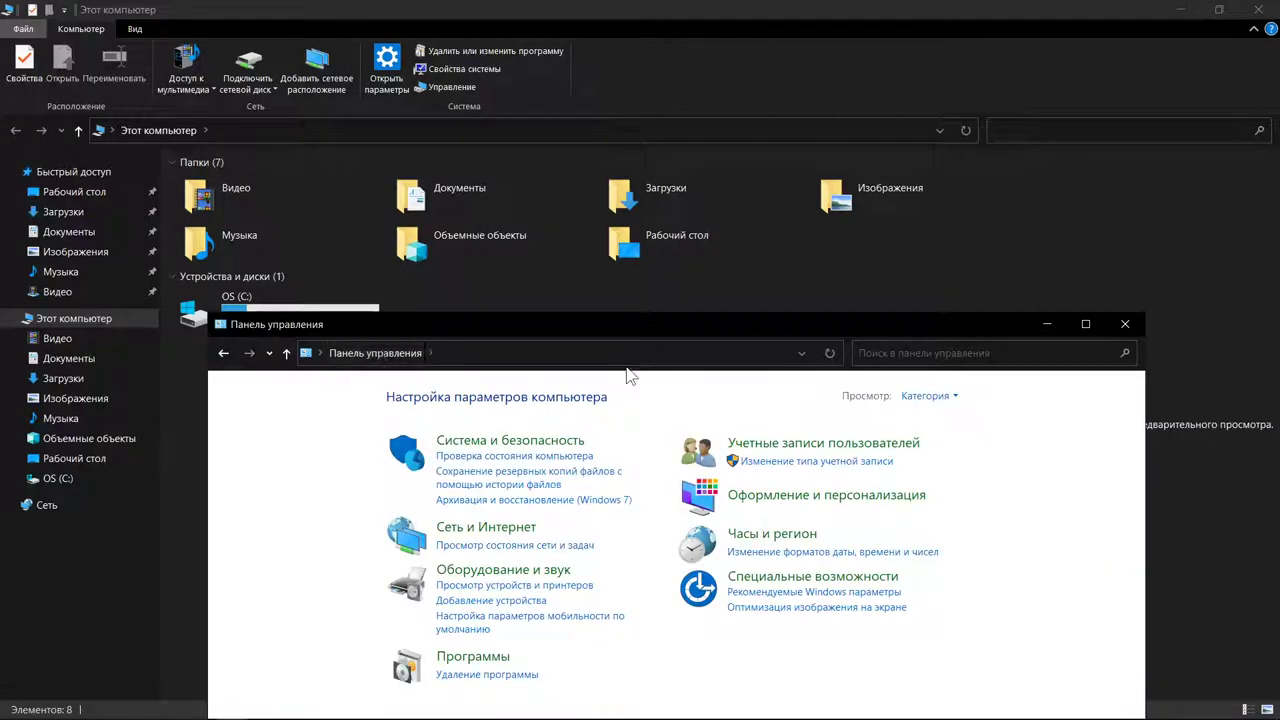
{"action": "left_click_drag", "start_coordinate": [731, 327], "coordinate": [713, 126]}
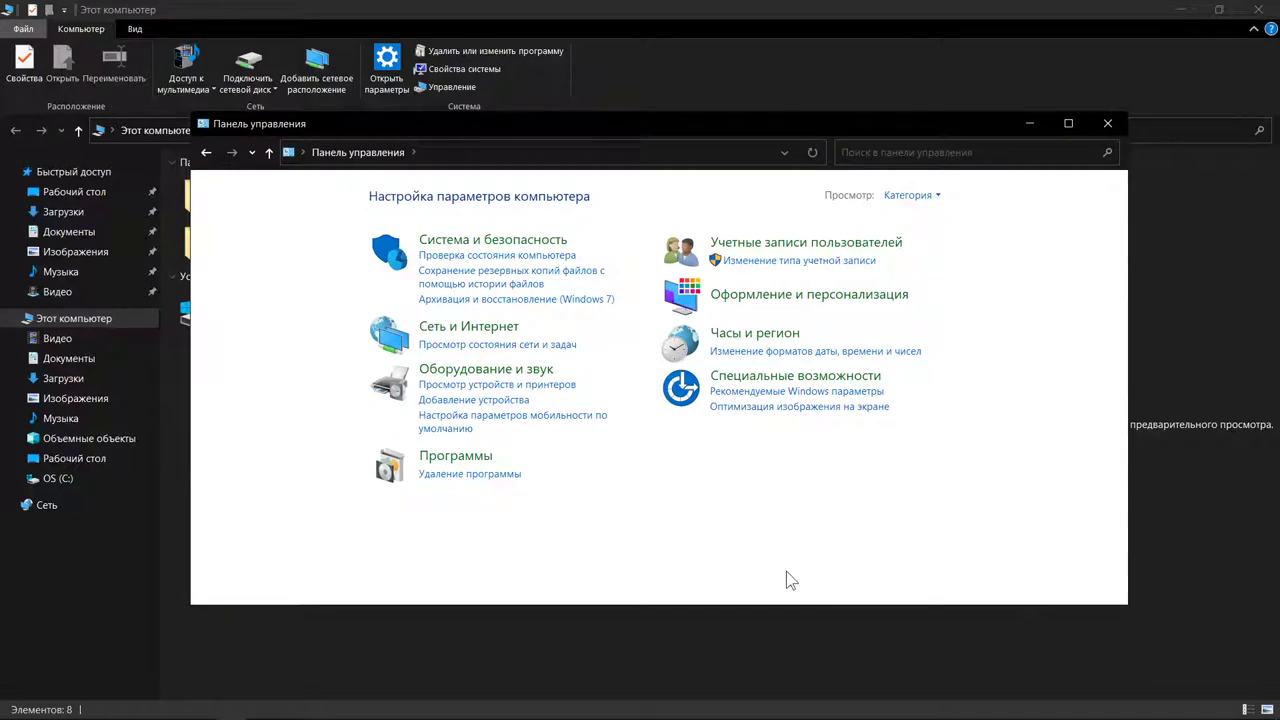
{"action": "mouse_move", "coordinate": [232, 710]}
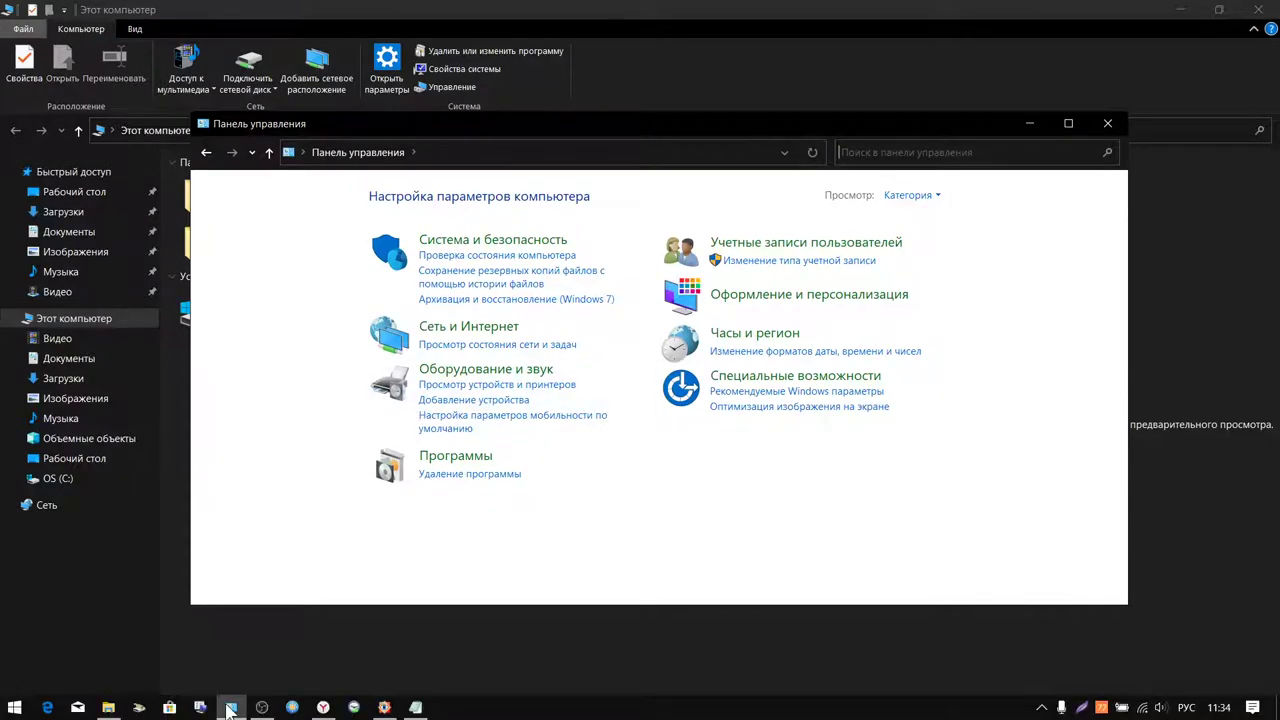
{"action": "right_click", "coordinate": [230, 708]}
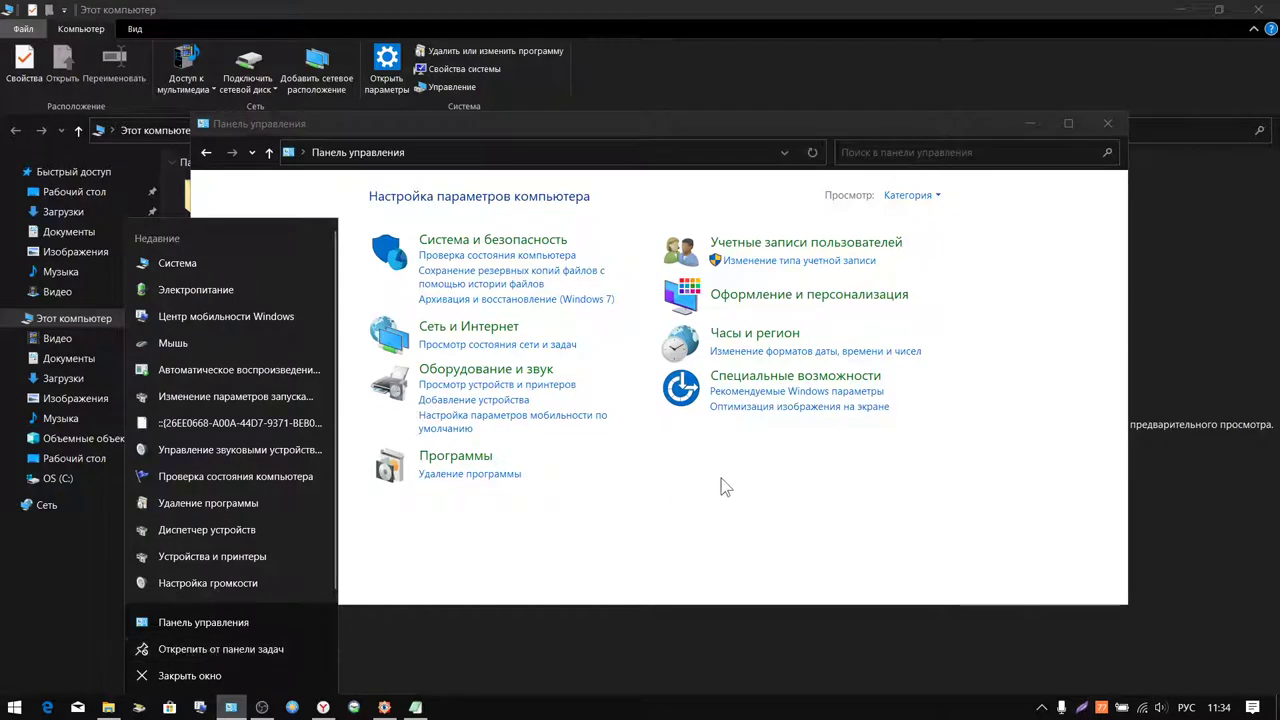
{"action": "left_click", "coordinate": [768, 530]}
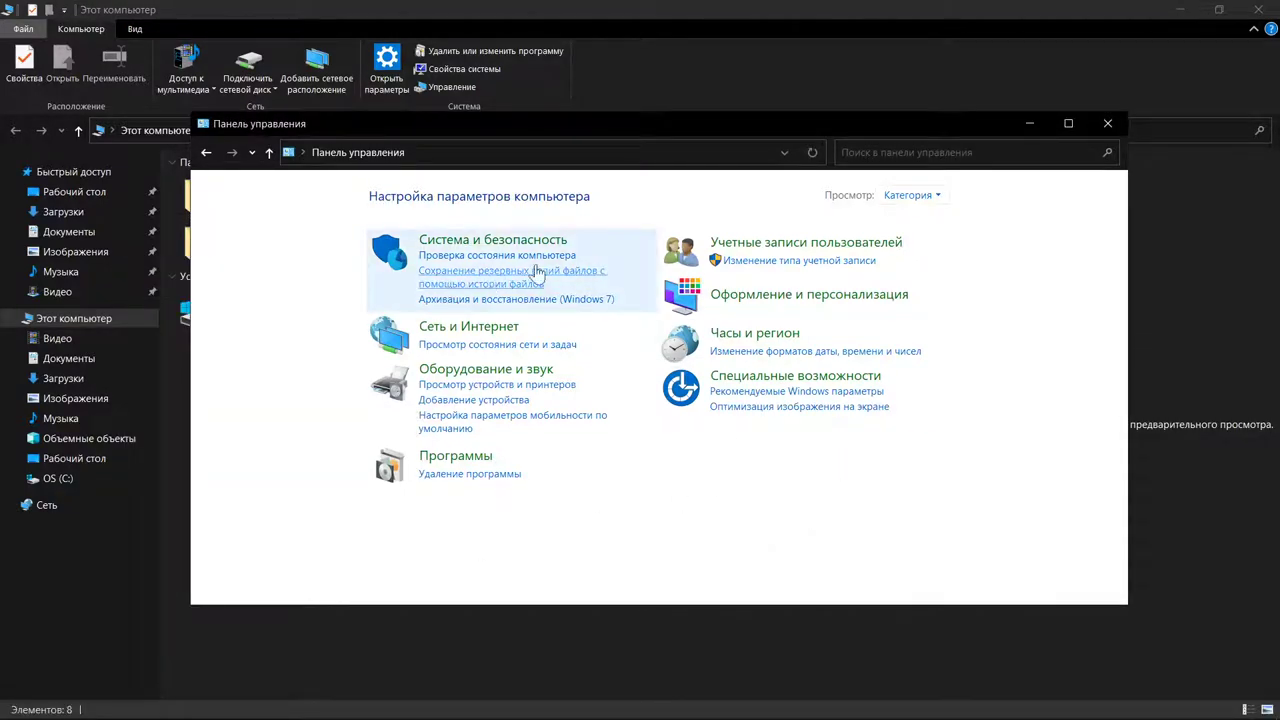
{"action": "left_click", "coordinate": [929, 203]}
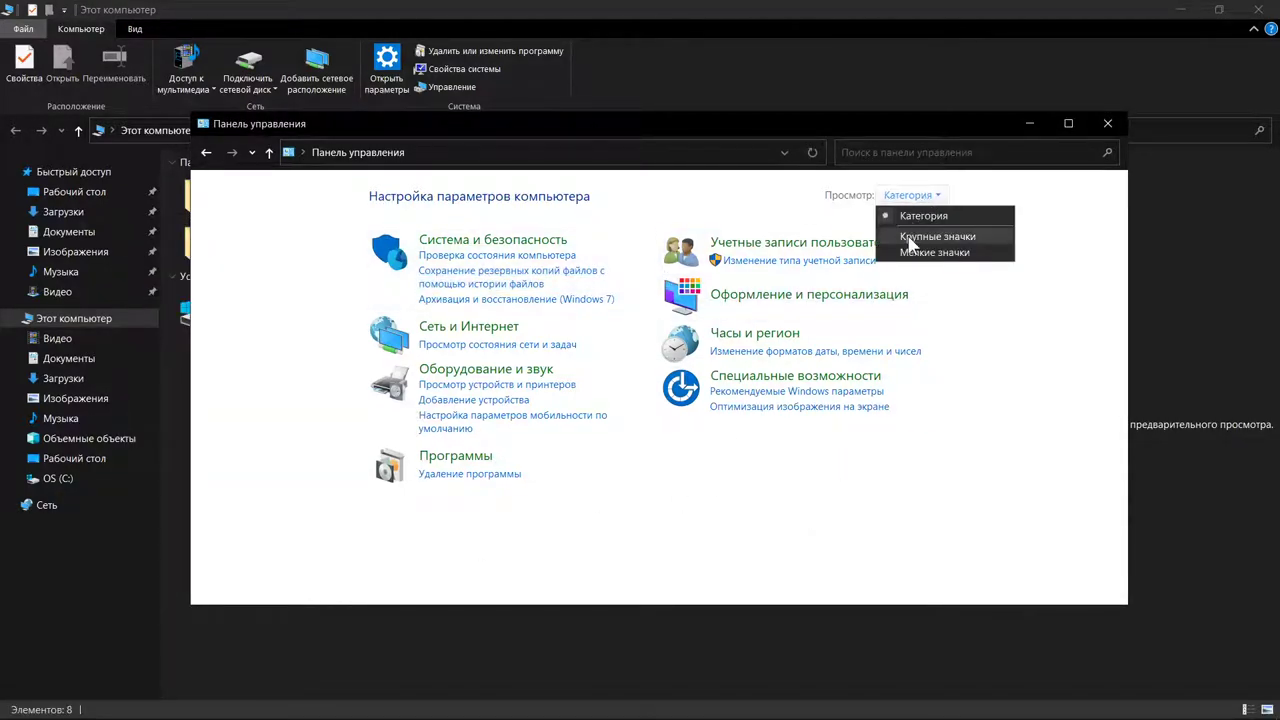
{"action": "left_click", "coordinate": [922, 253]}
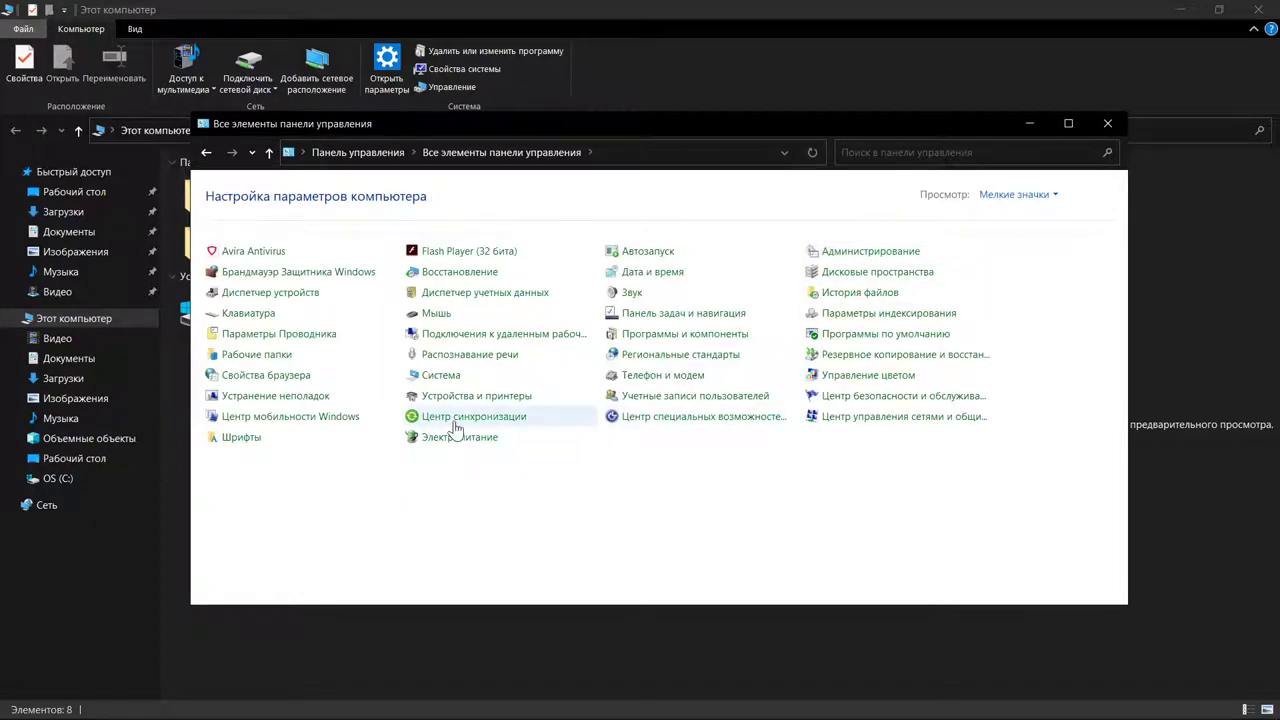
{"action": "left_click", "coordinate": [491, 449]}
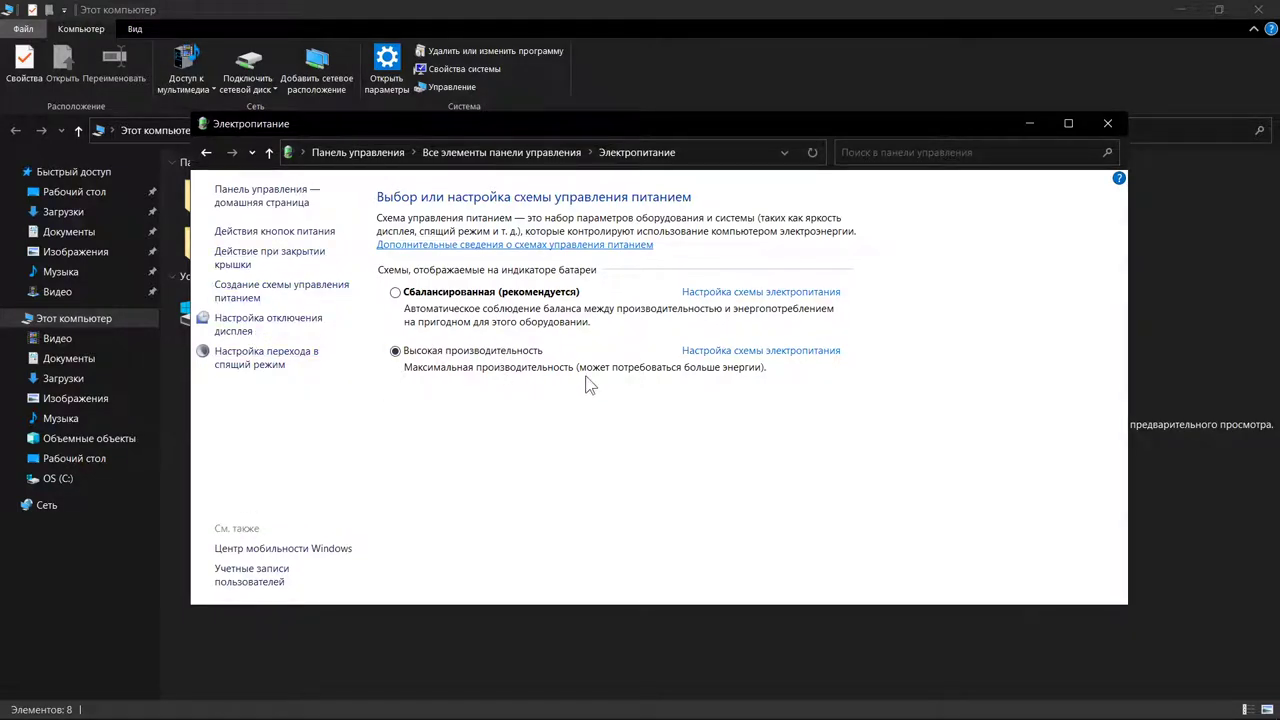
{"action": "left_click", "coordinate": [240, 293]}
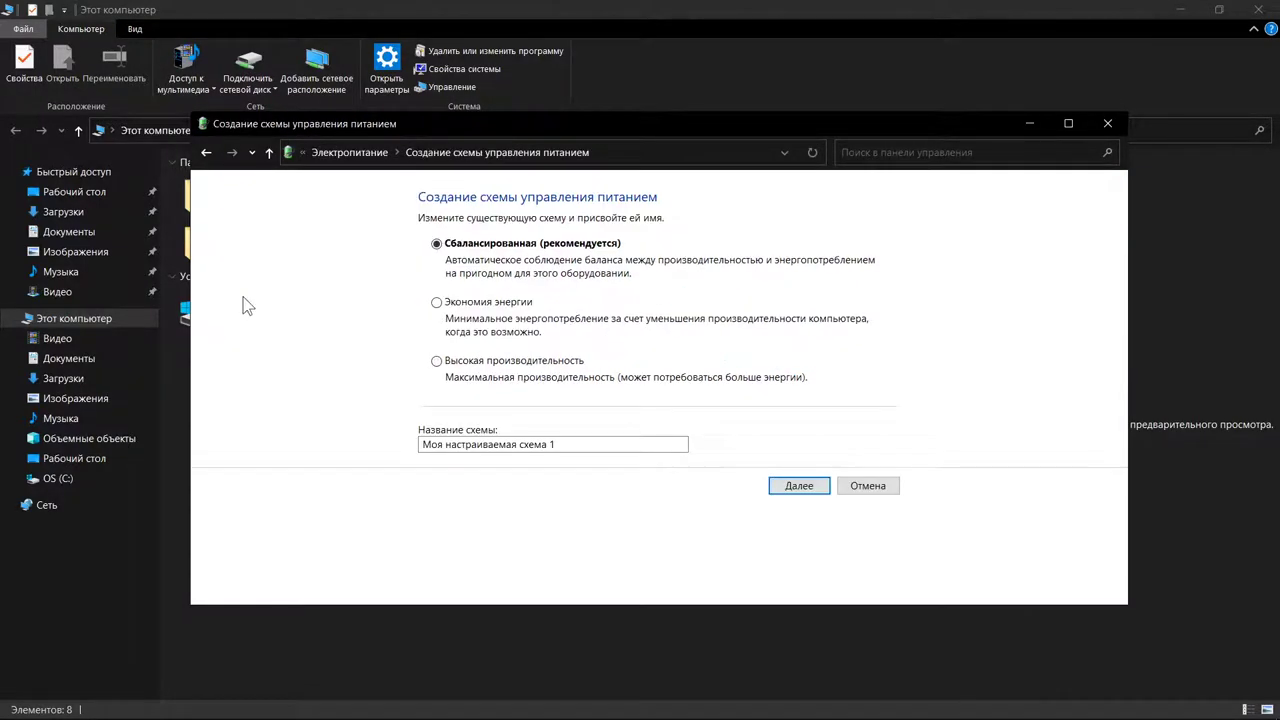
{"action": "left_click", "coordinate": [437, 362]}
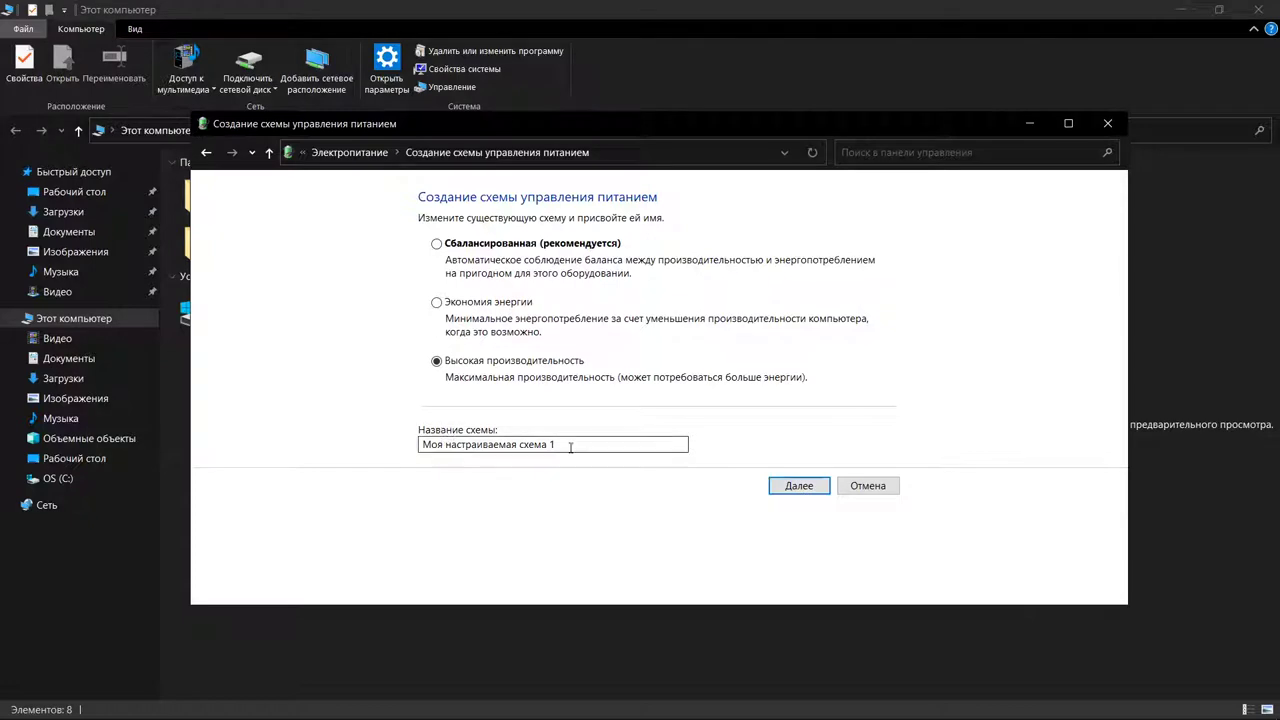
{"action": "left_click", "coordinate": [797, 487]}
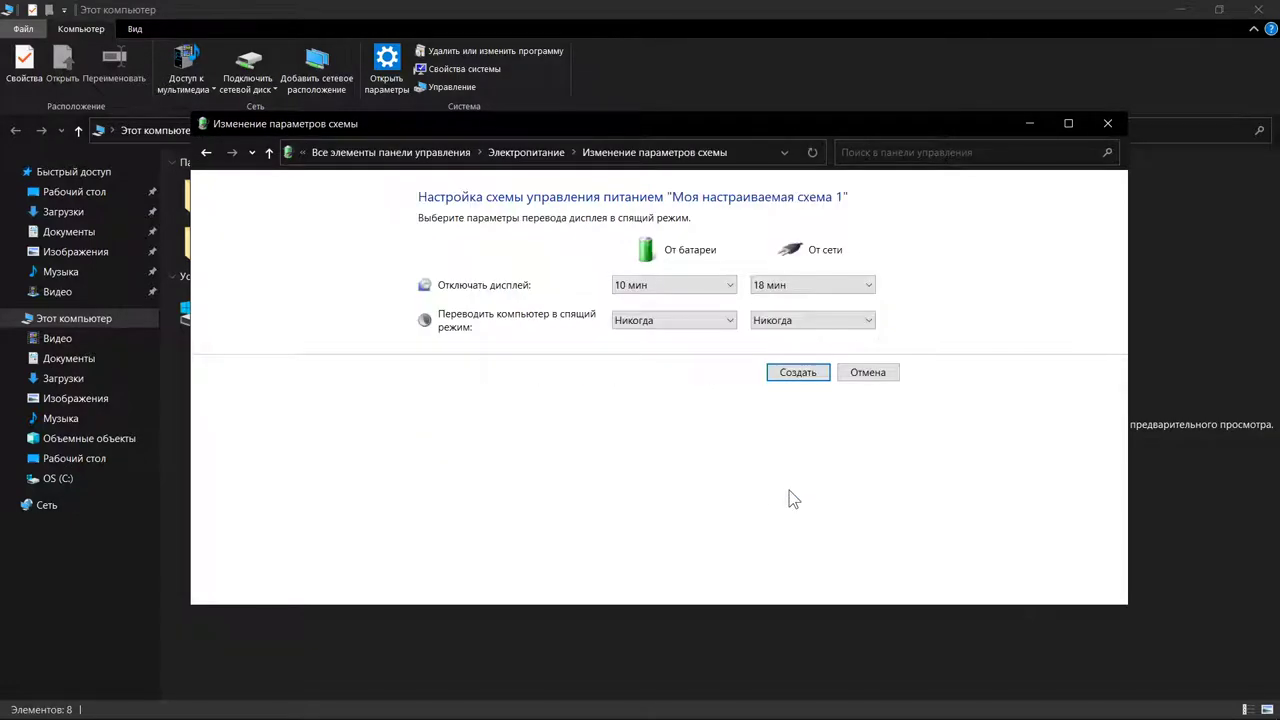
{"action": "left_click", "coordinate": [207, 153]}
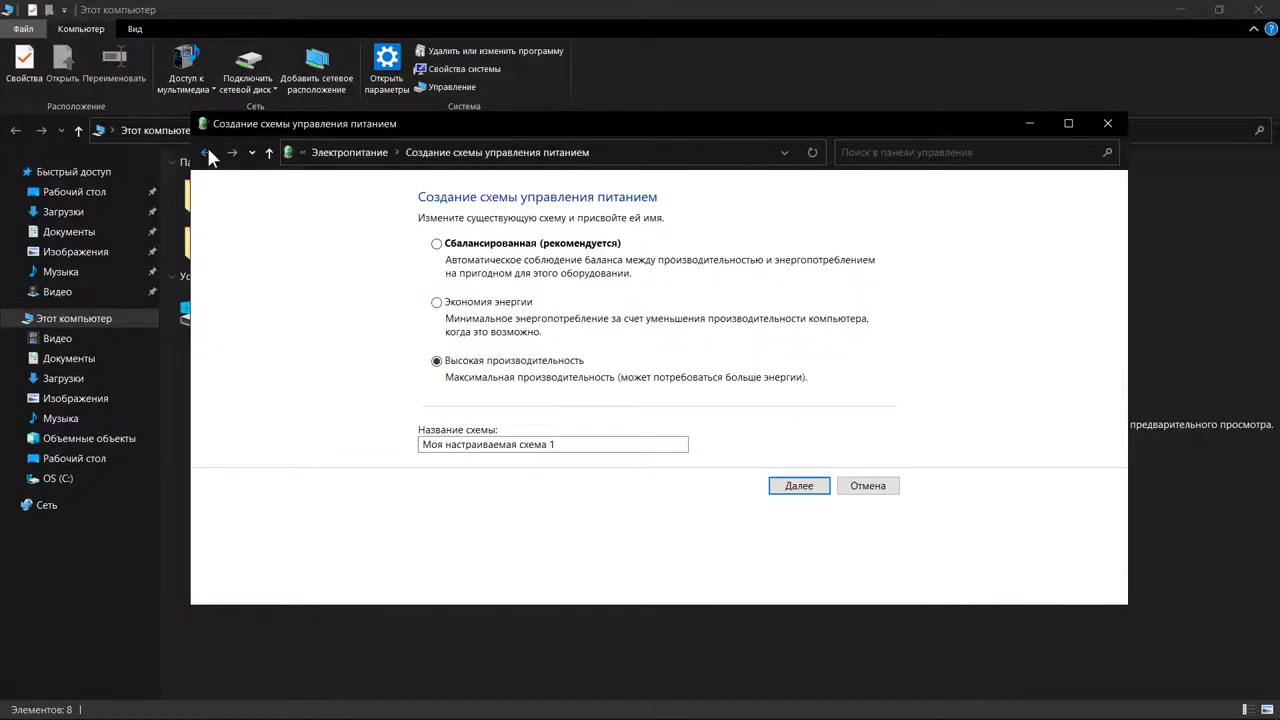
{"action": "left_click", "coordinate": [207, 154]}
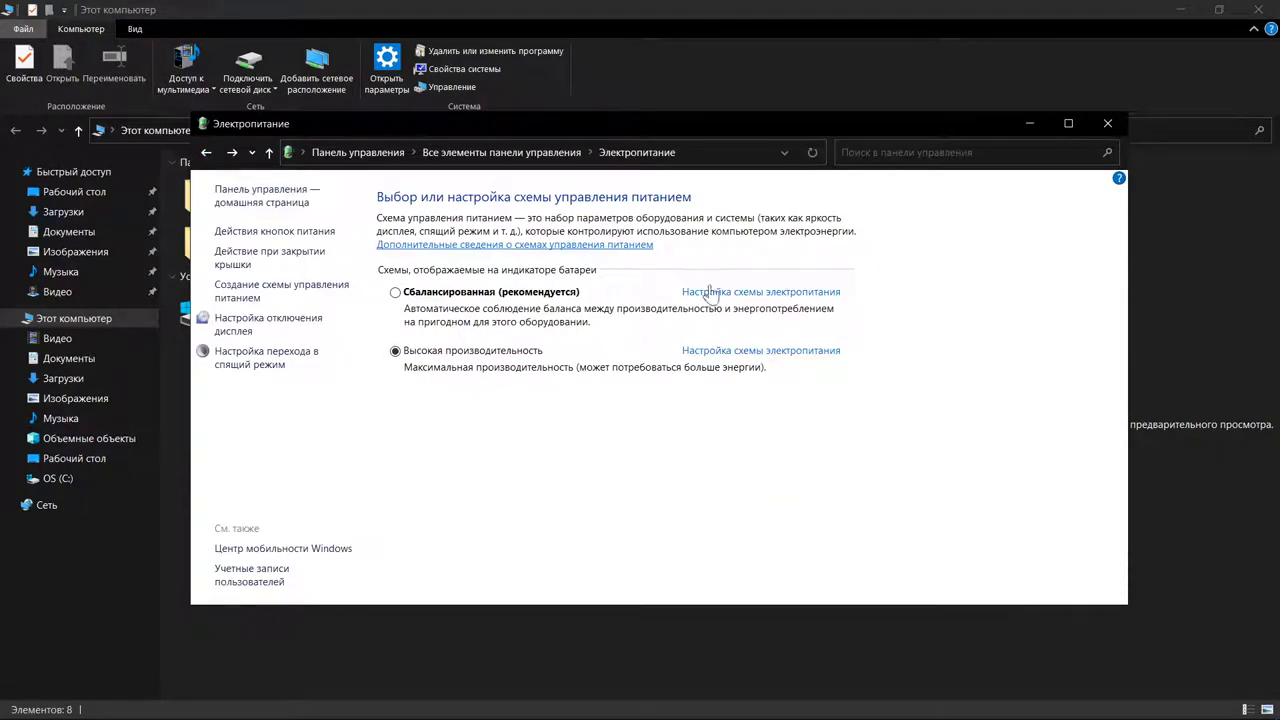
- Open Windows Mobility Center from the power options, check its battery power scheme setting, and close it
{"action": "left_click", "coordinate": [246, 549]}
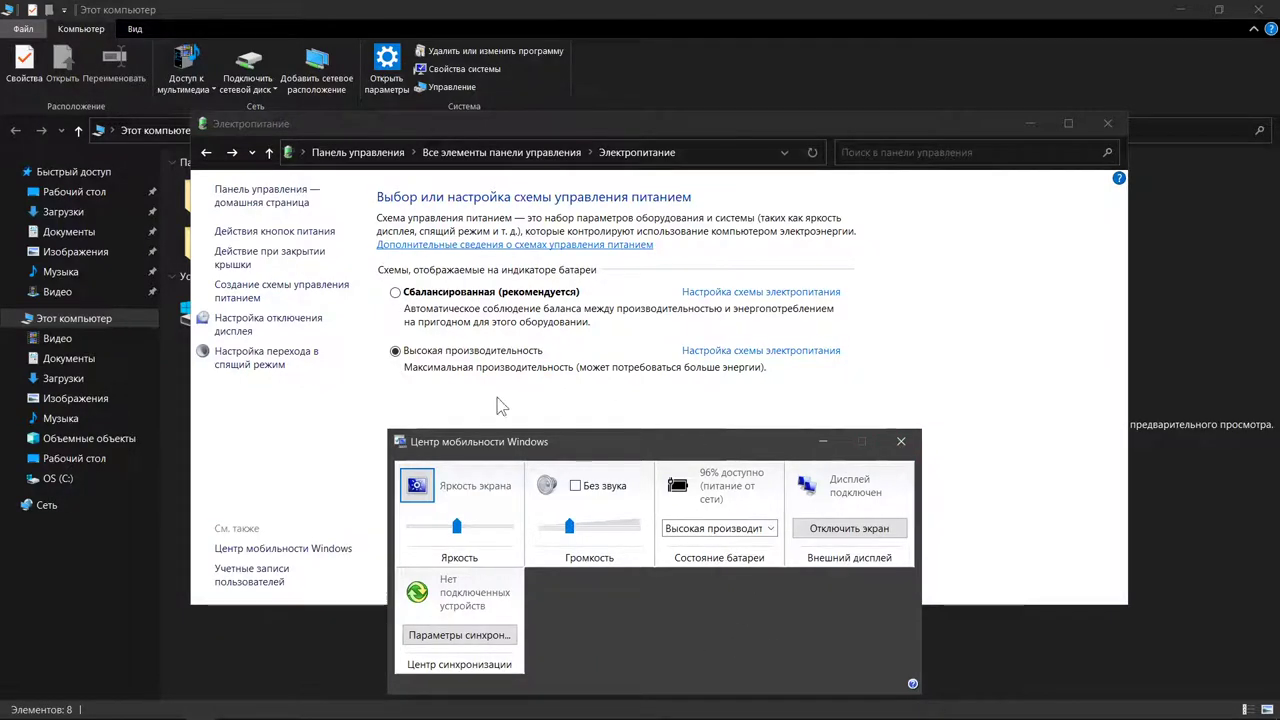
{"action": "left_click_drag", "start_coordinate": [628, 444], "coordinate": [600, 332]}
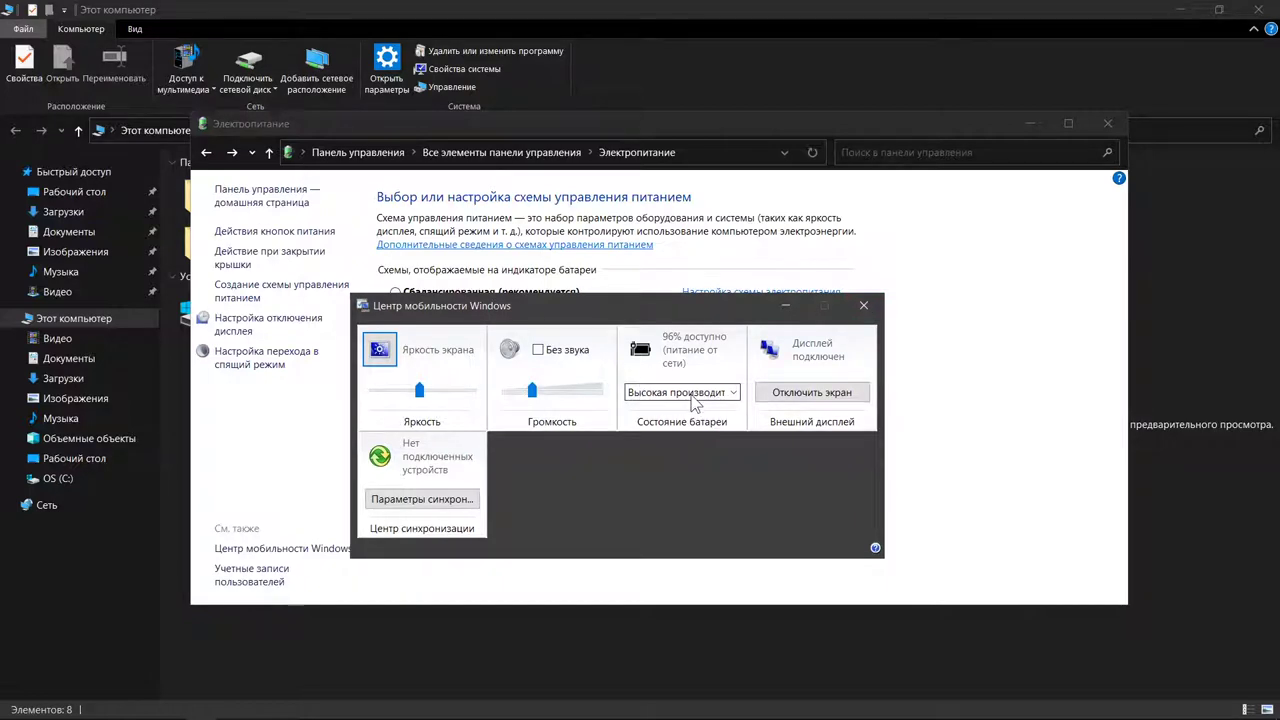
{"action": "left_click", "coordinate": [863, 305]}
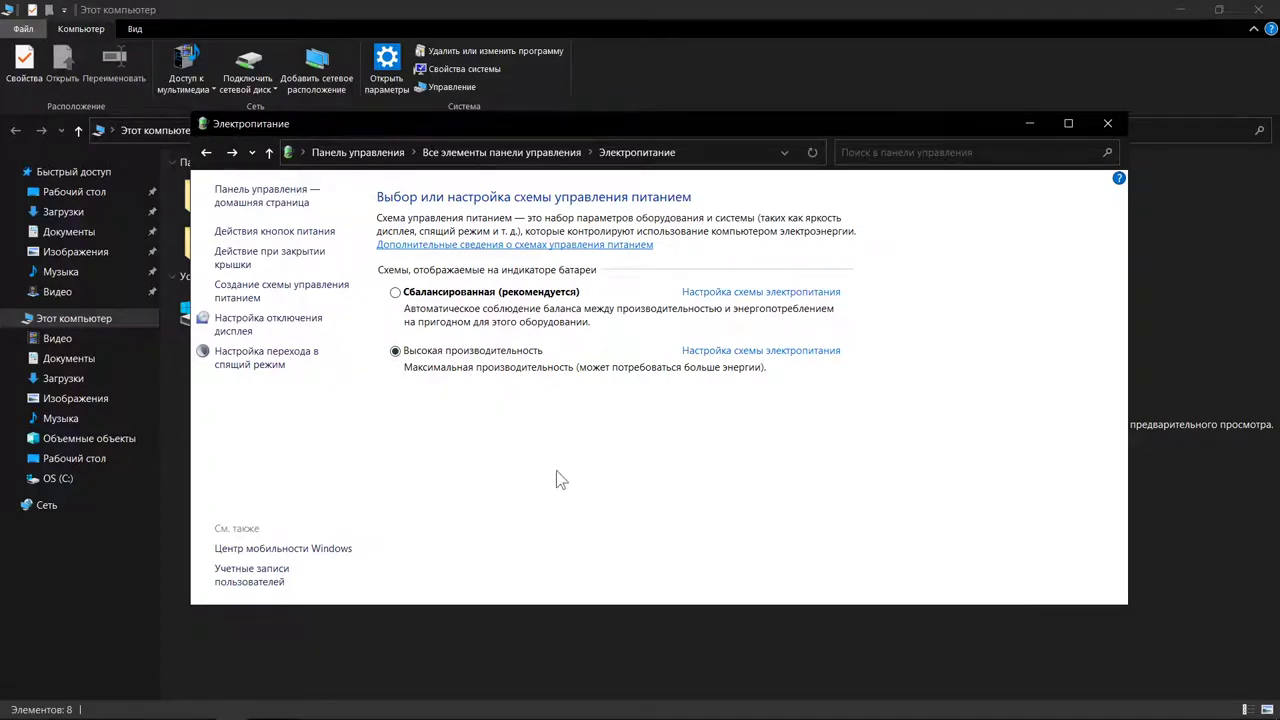
- Examine the advanced power settings of the Высокая производительность plan, including the Intel(R) graphics settings, and return to the power options
{"action": "left_click", "coordinate": [755, 353]}
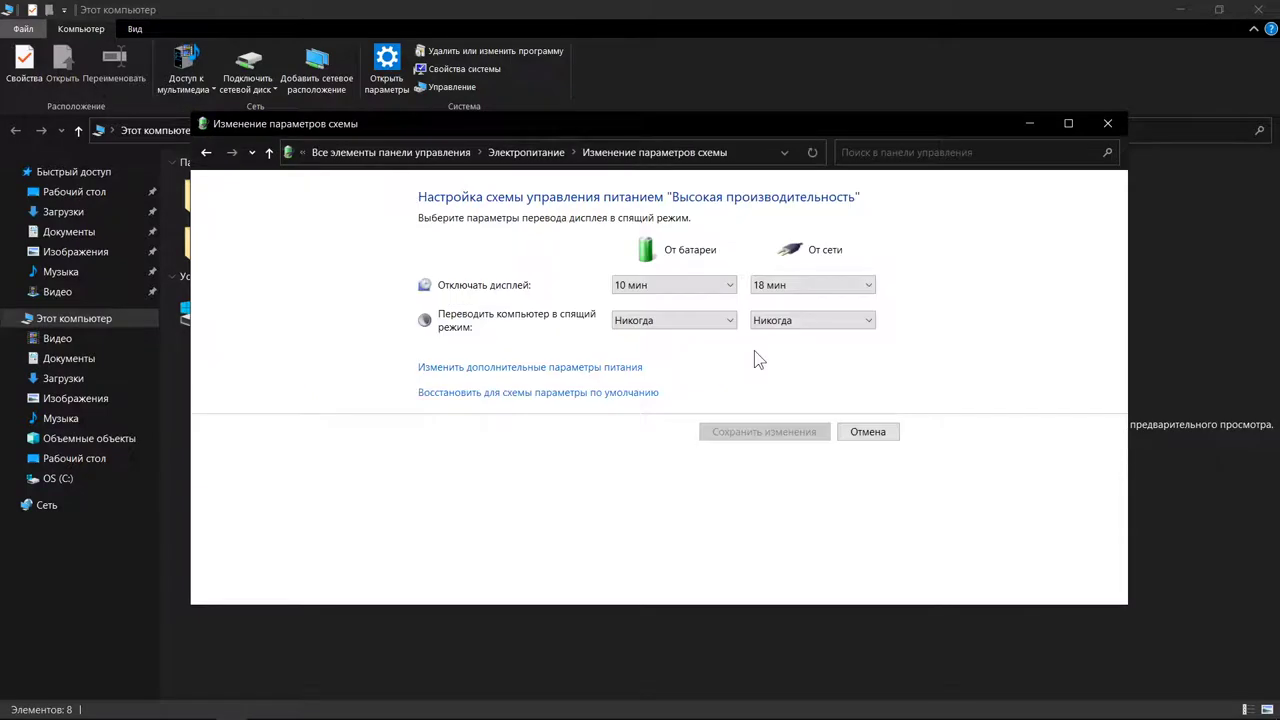
{"action": "left_click", "coordinate": [563, 370]}
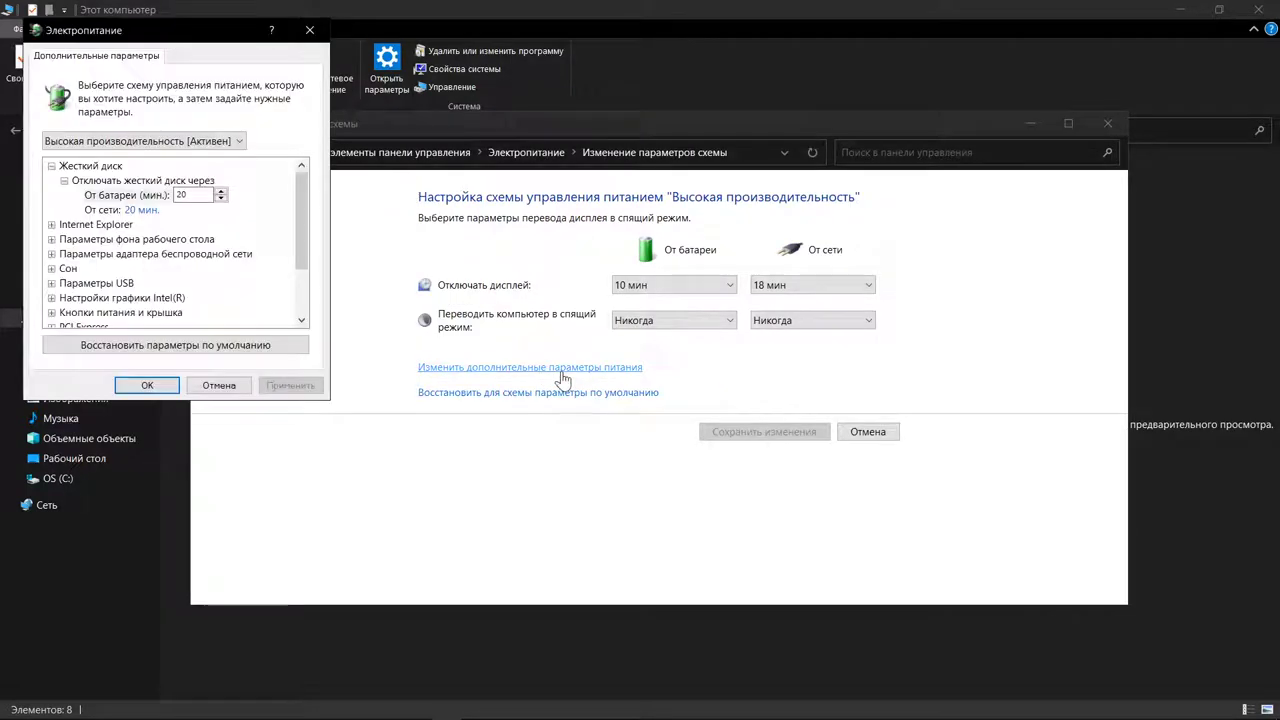
{"action": "scroll", "coordinate": [157, 200], "scroll_direction": "down", "scroll_amount": 2}
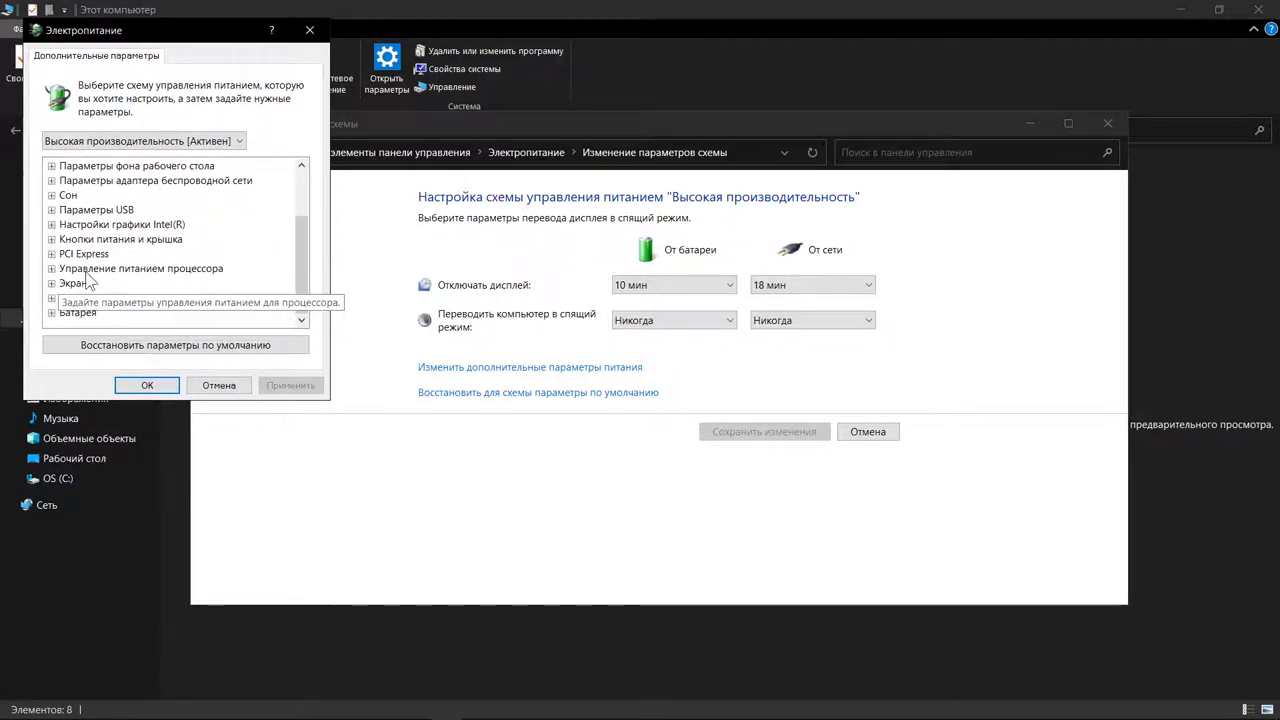
{"action": "scroll", "coordinate": [108, 272], "scroll_direction": "up", "scroll_amount": 2}
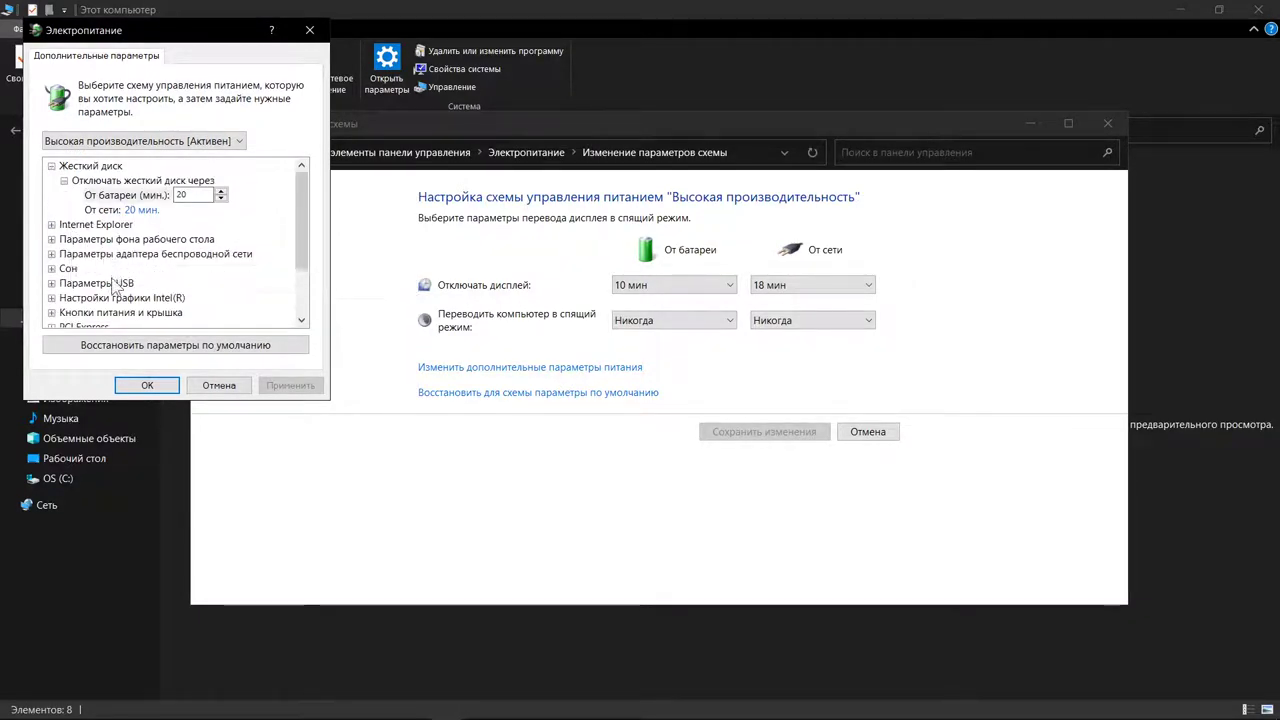
{"action": "scroll", "coordinate": [113, 322], "scroll_direction": "down", "scroll_amount": 2}
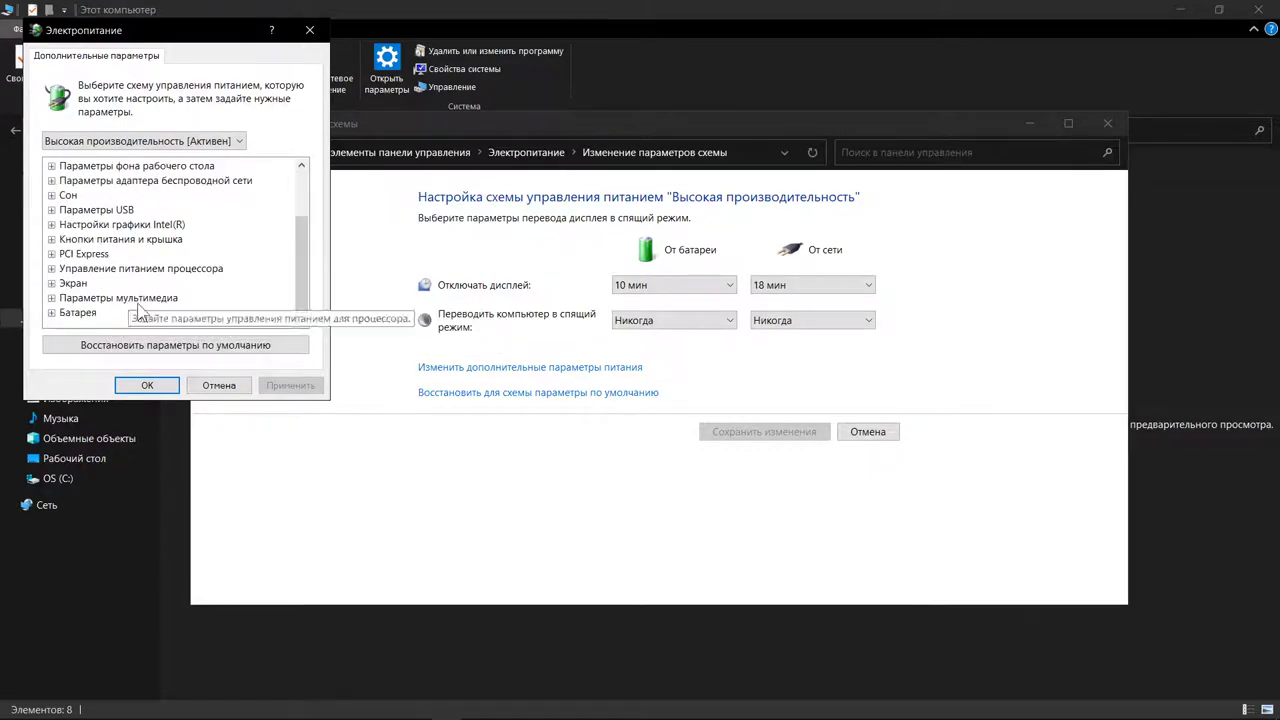
{"action": "left_click", "coordinate": [51, 224]}
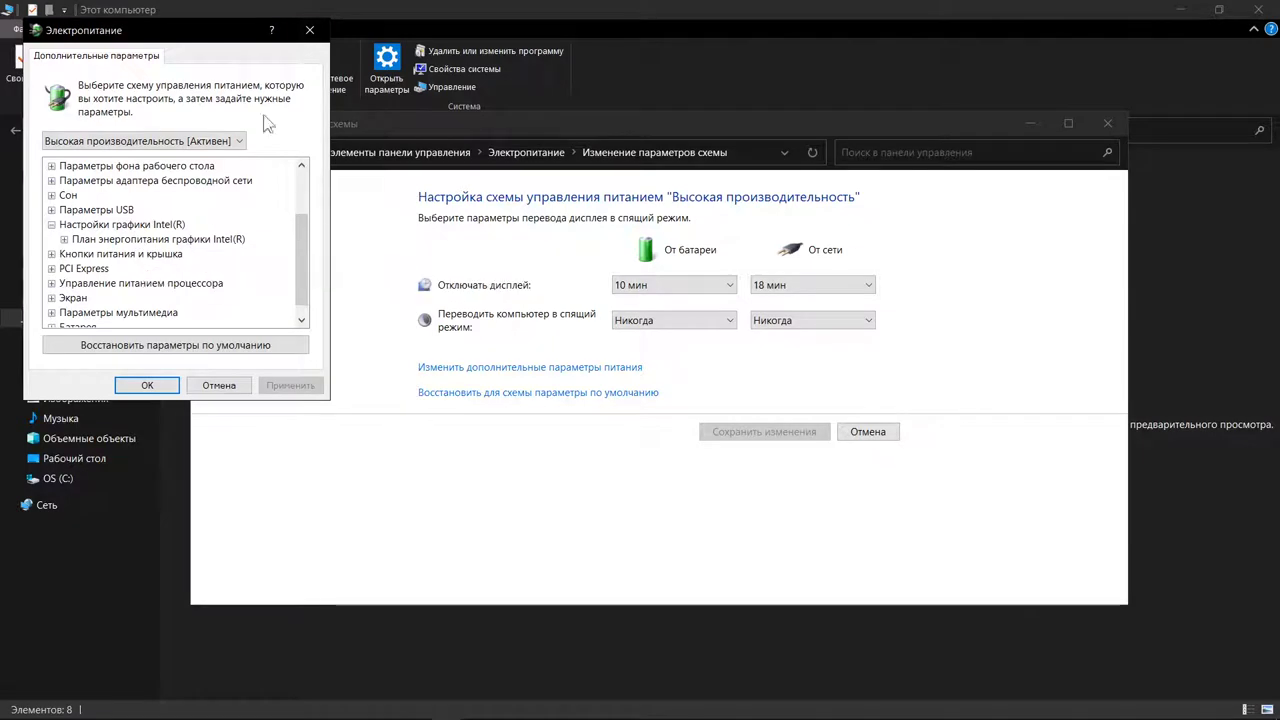
{"action": "left_click", "coordinate": [310, 35]}
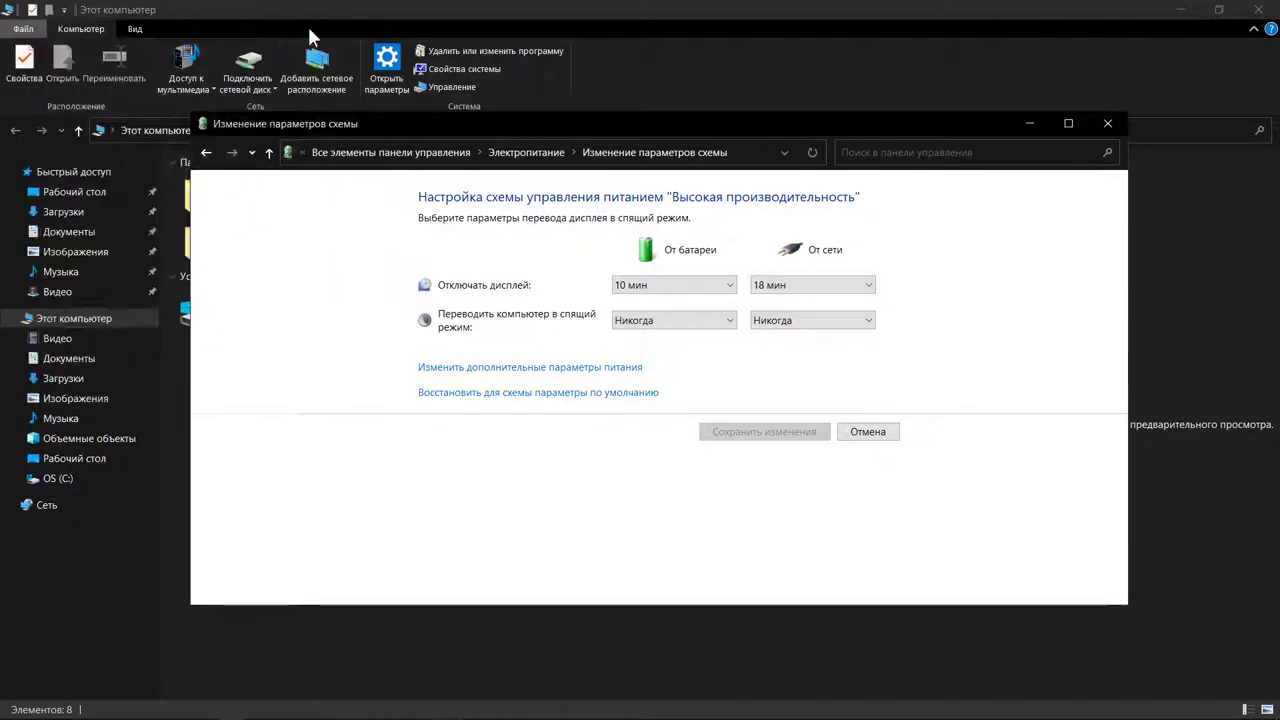
{"action": "left_click", "coordinate": [206, 152]}
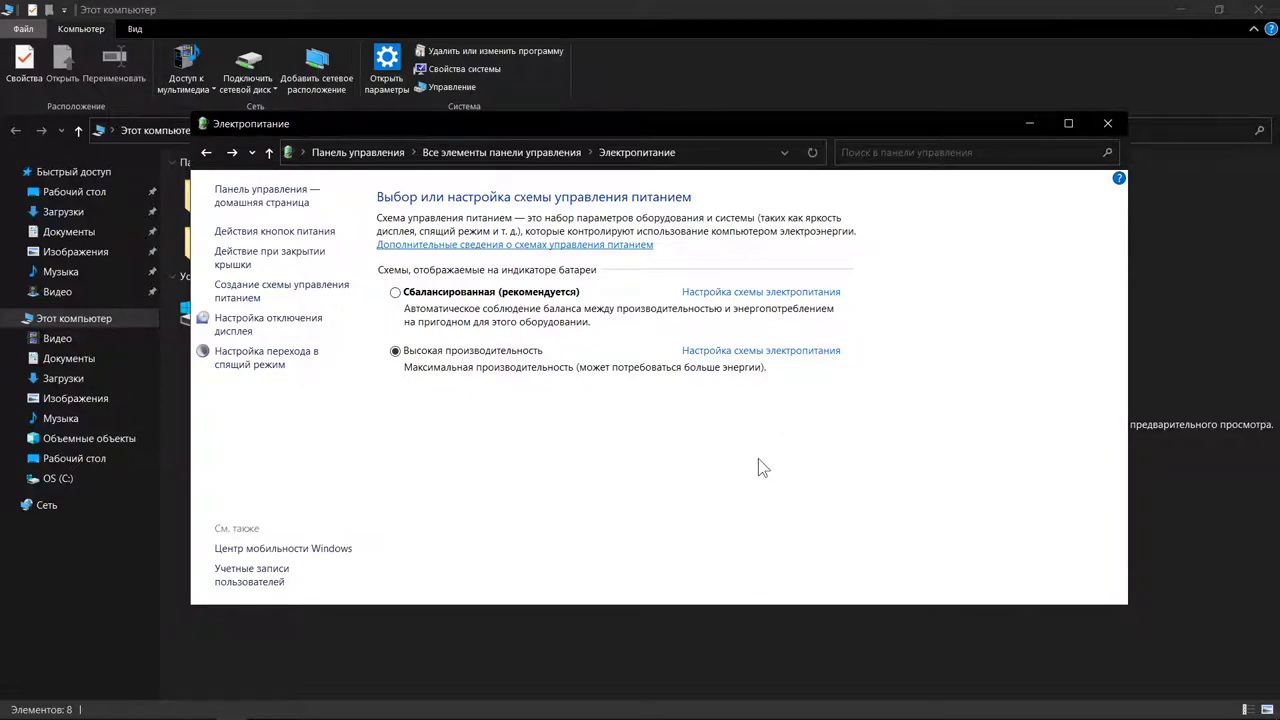
- Minimize the power options window and open Windows Settings (Параметры Windows)
{"action": "left_click", "coordinate": [1030, 125]}
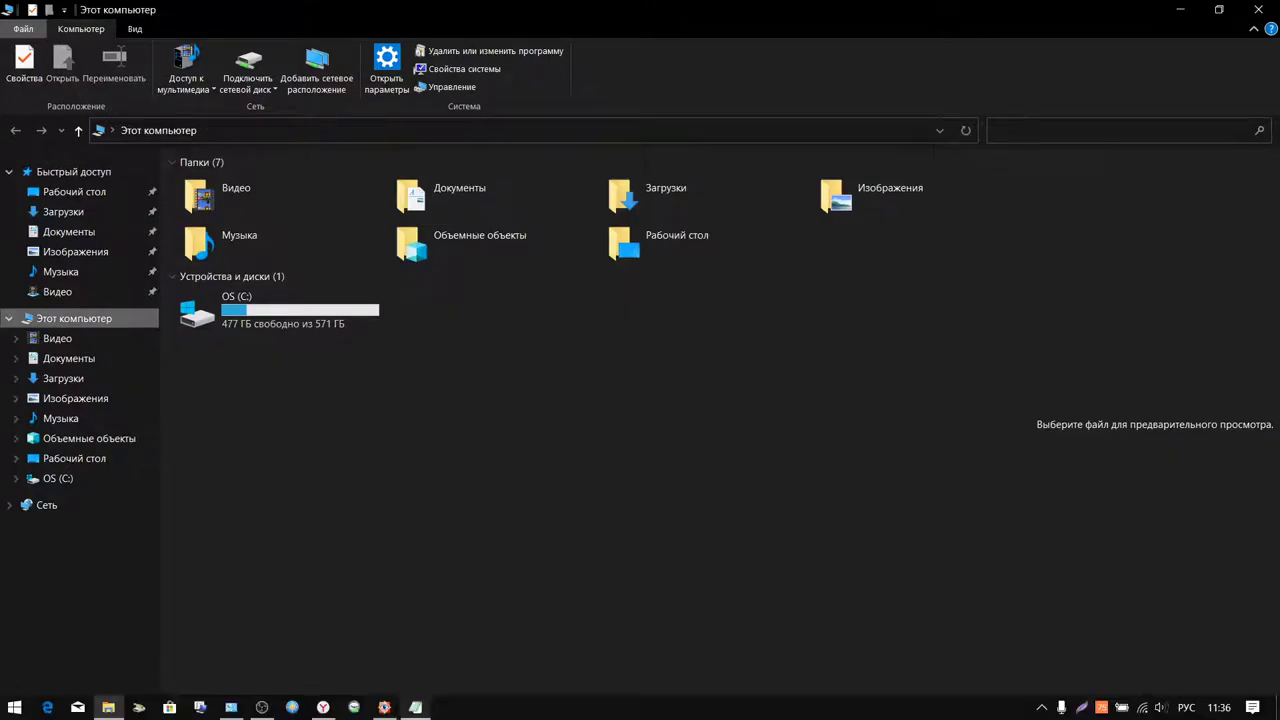
{"action": "mouse_move", "coordinate": [326, 710]}
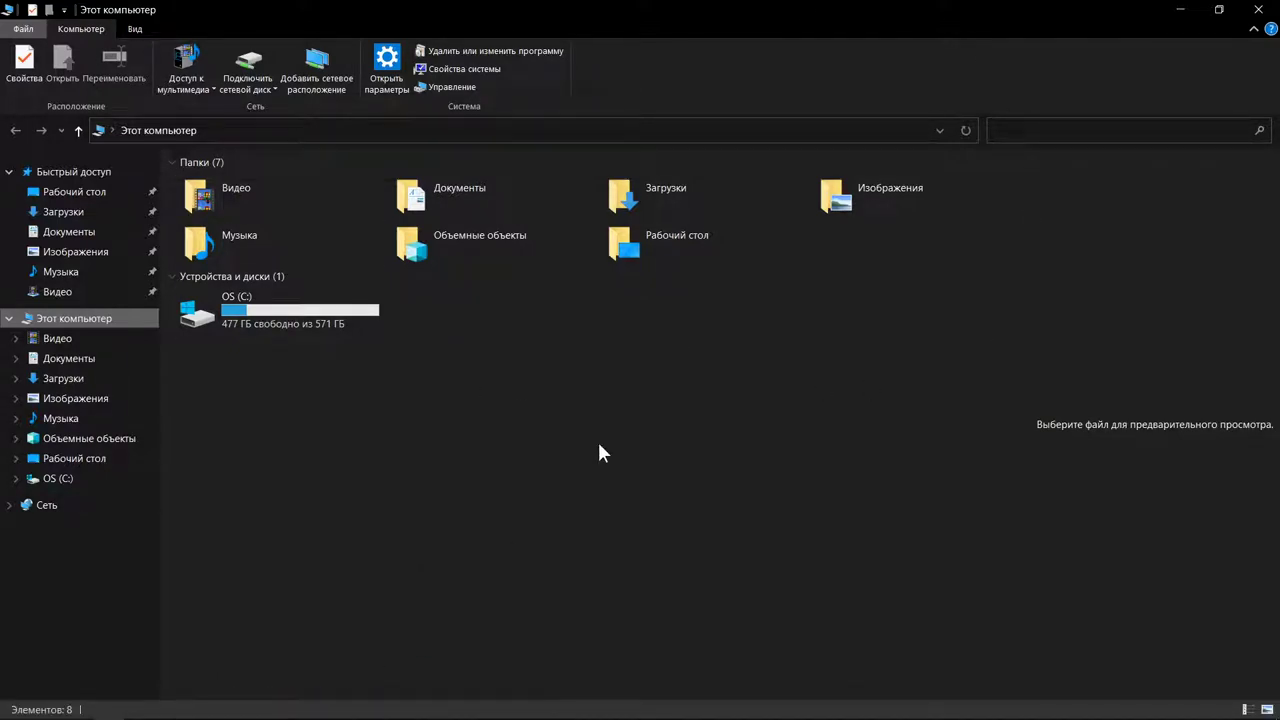
{"action": "left_click", "coordinate": [1042, 708]}
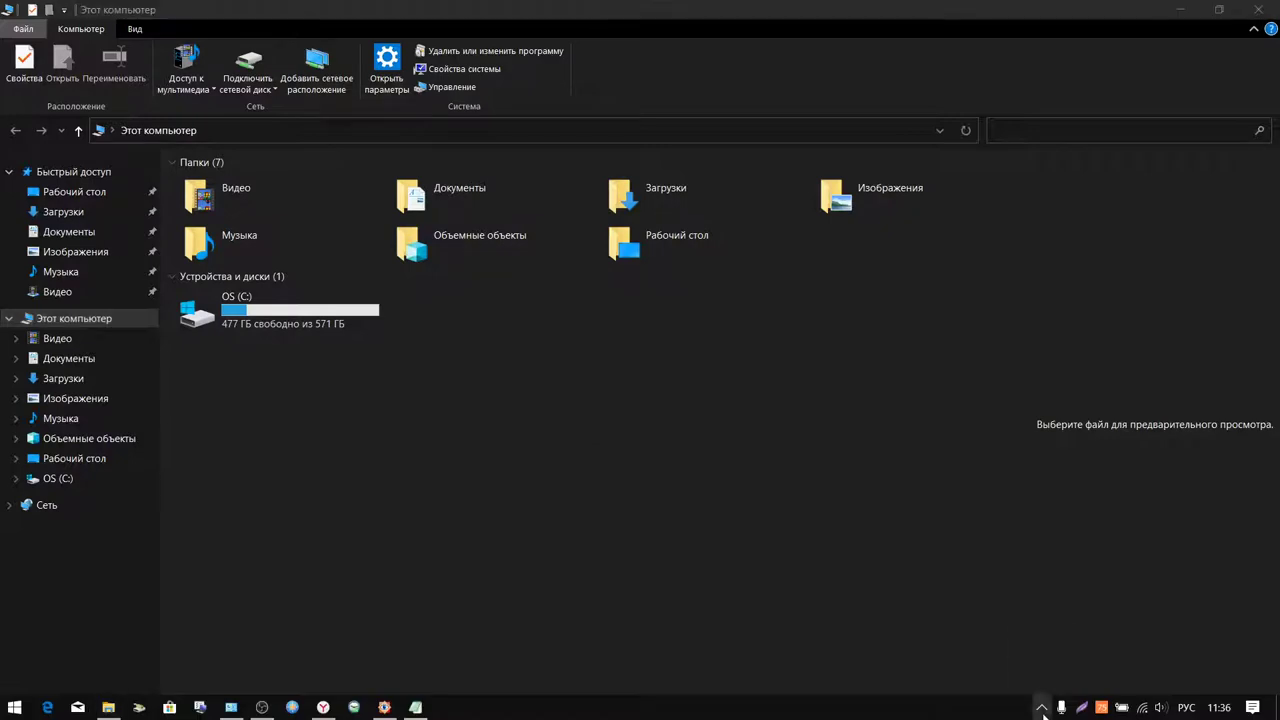
{"action": "left_click", "coordinate": [1043, 708]}
{"action": "key", "text": "super"}
{"action": "type", "text": "1"}
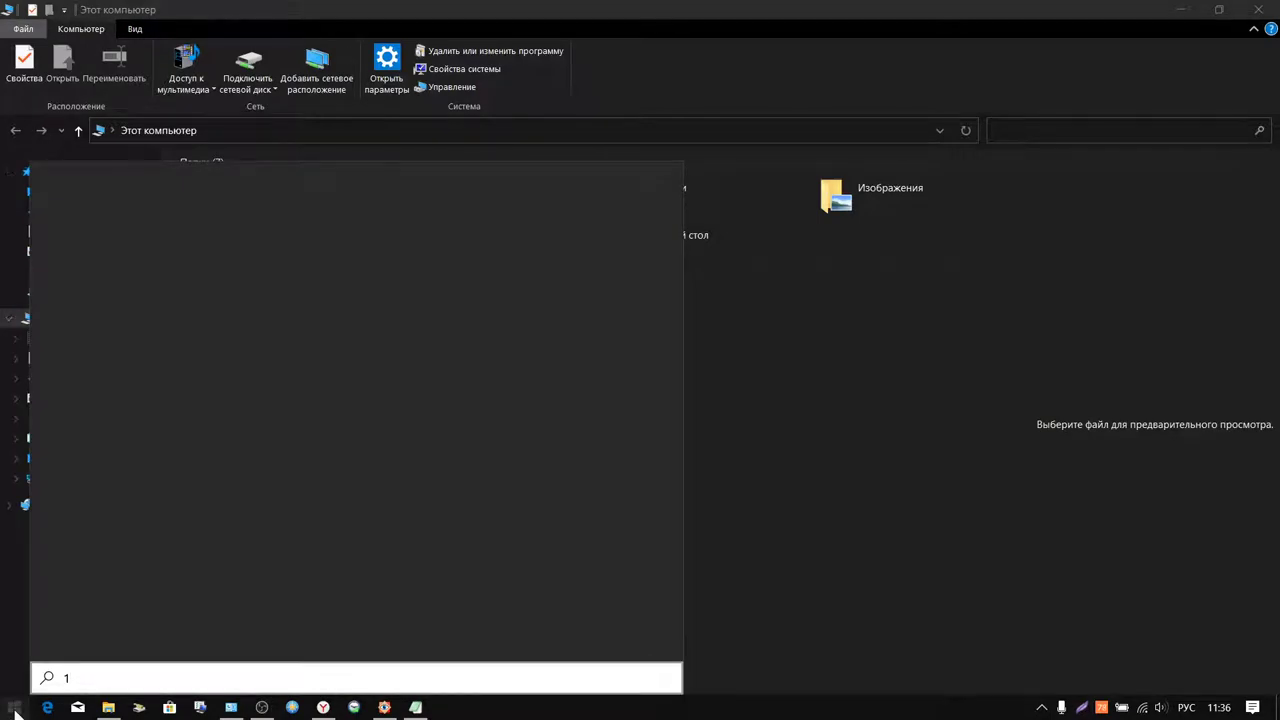
{"action": "left_click", "coordinate": [14, 708]}
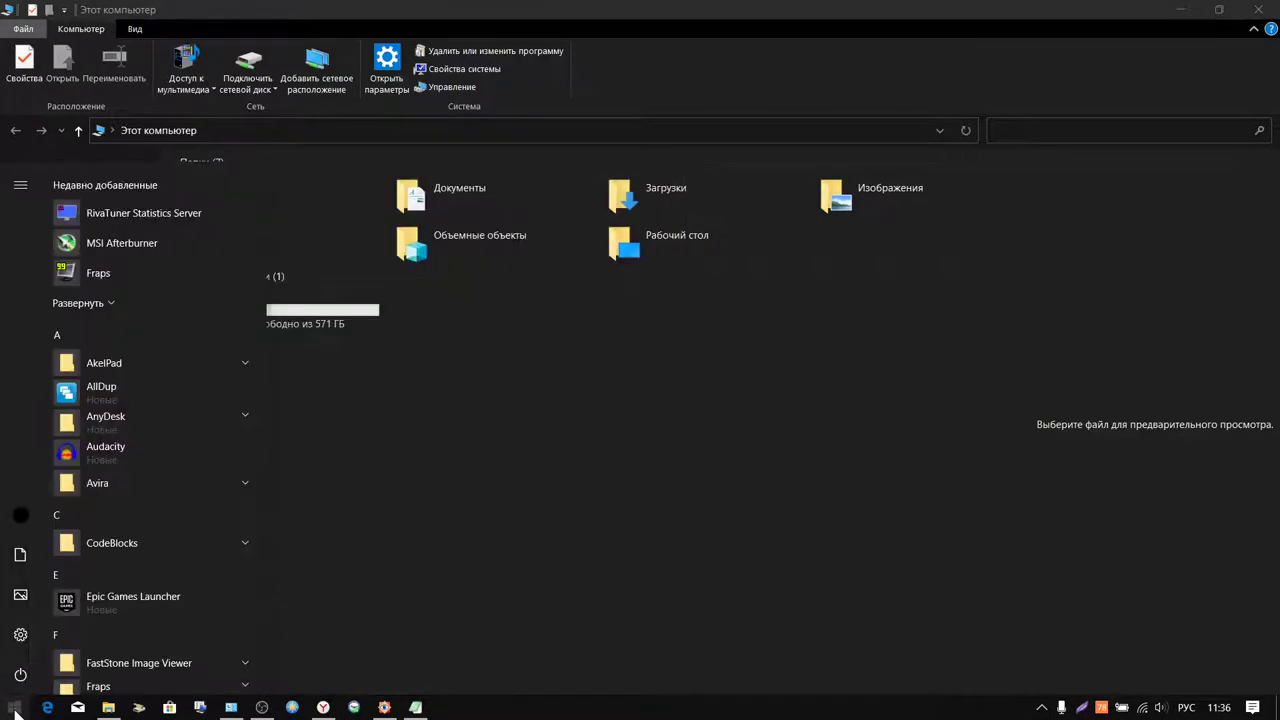
{"action": "left_click", "coordinate": [24, 637]}
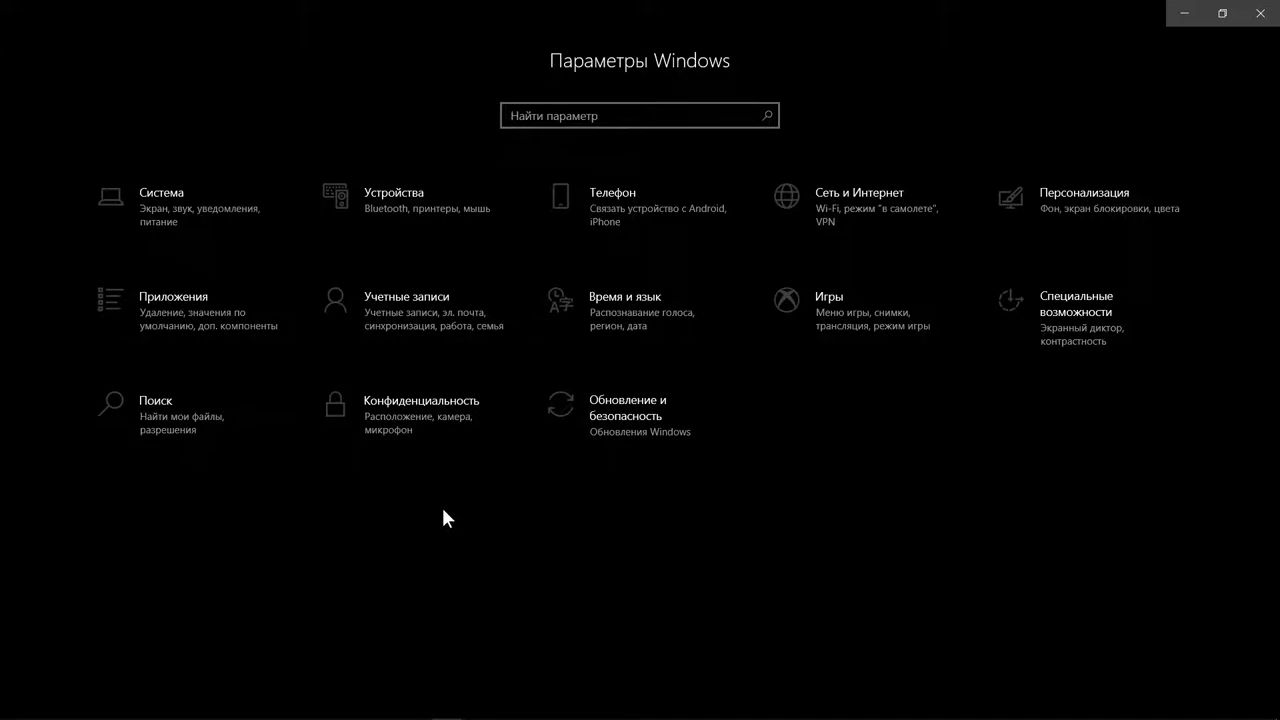
- Examine the apps and features list (Приложения и возможности) and the default apps (Приложения по умолчанию) in the Приложения settings
{"action": "left_click", "coordinate": [169, 300]}
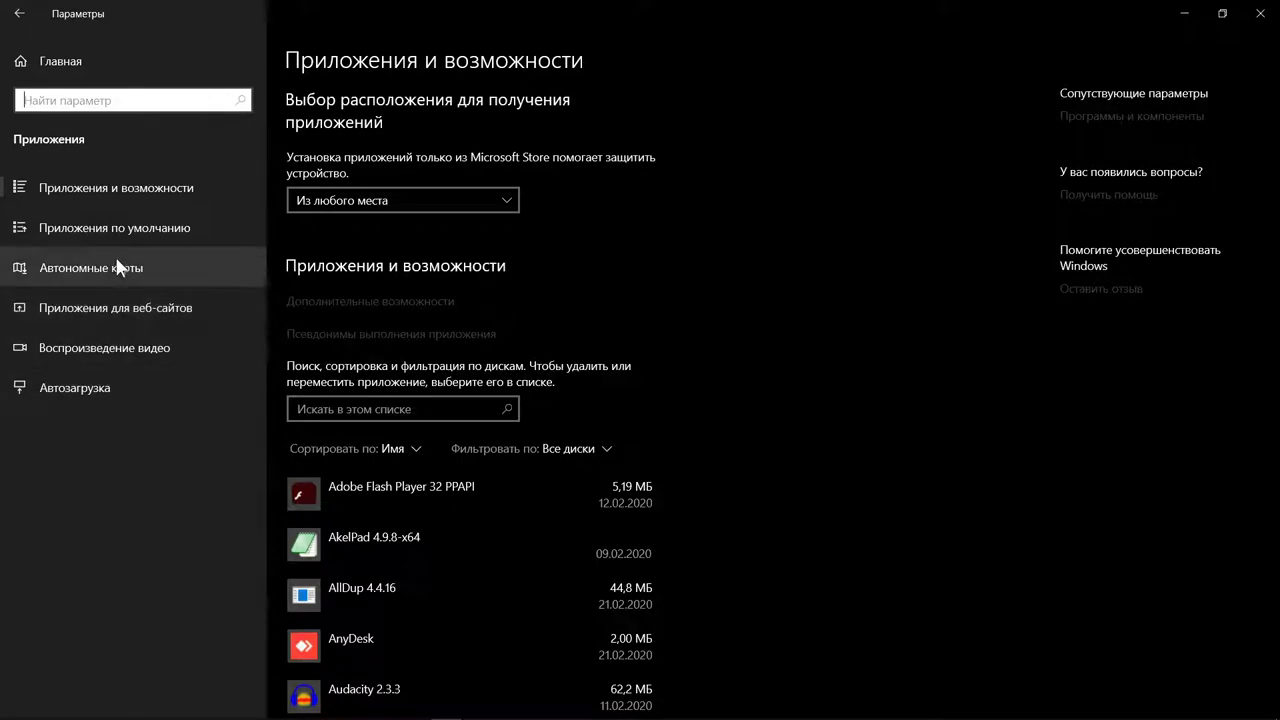
{"action": "scroll", "coordinate": [482, 300], "scroll_direction": "down", "scroll_amount": 5}
{"action": "scroll", "coordinate": [480, 320], "scroll_direction": "up", "scroll_amount": 5}
{"action": "left_click", "coordinate": [128, 224]}
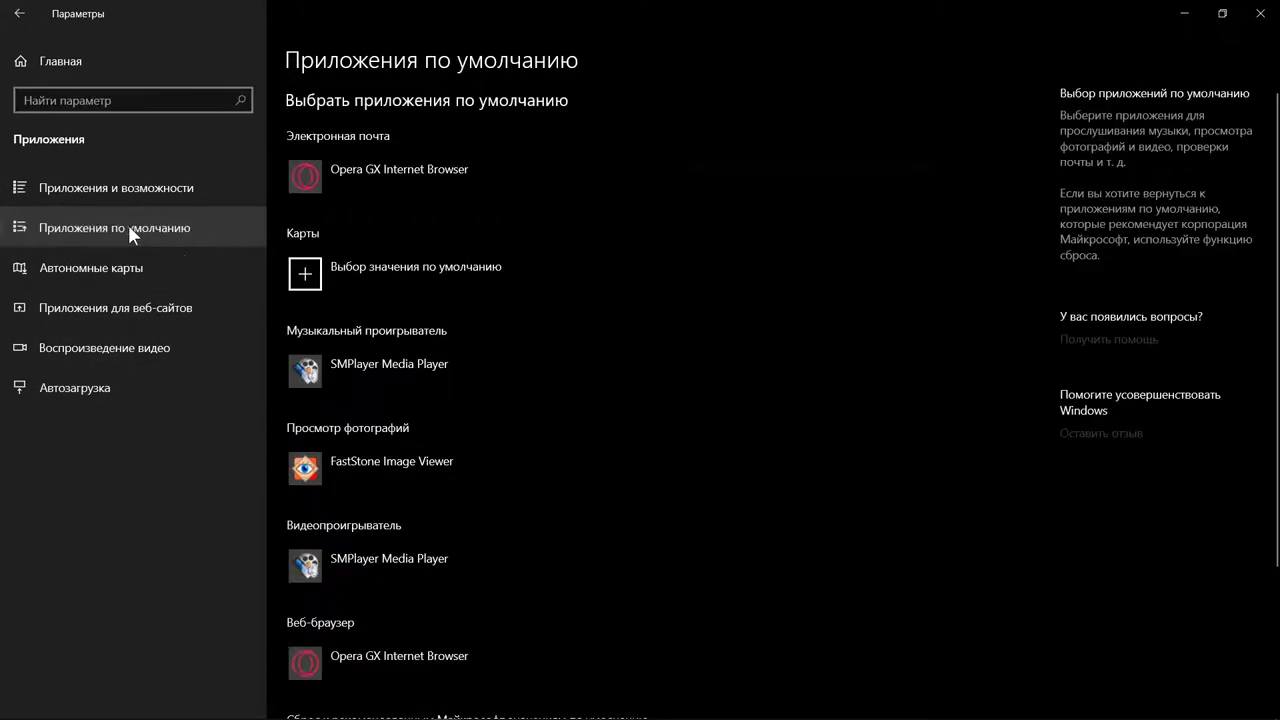
{"action": "scroll", "coordinate": [464, 329], "scroll_direction": "down", "scroll_amount": 3}
{"action": "scroll", "coordinate": [420, 104], "scroll_direction": "up", "scroll_amount": 3}
{"action": "scroll", "coordinate": [417, 298], "scroll_direction": "down", "scroll_amount": 3}
{"action": "scroll", "coordinate": [408, 320], "scroll_direction": "up", "scroll_amount": 3}
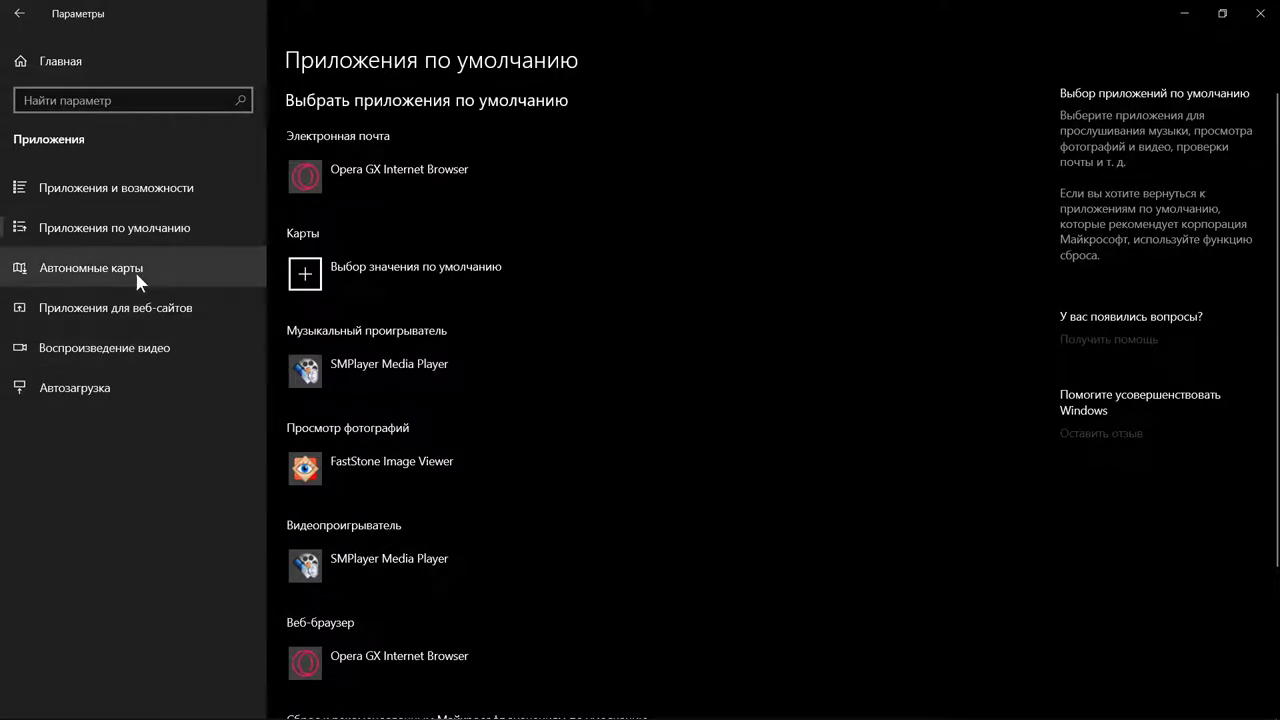
- Review the startup apps under Автозагрузка and look through the other Приложения pages up to Автономные карты
{"action": "left_click", "coordinate": [117, 391]}
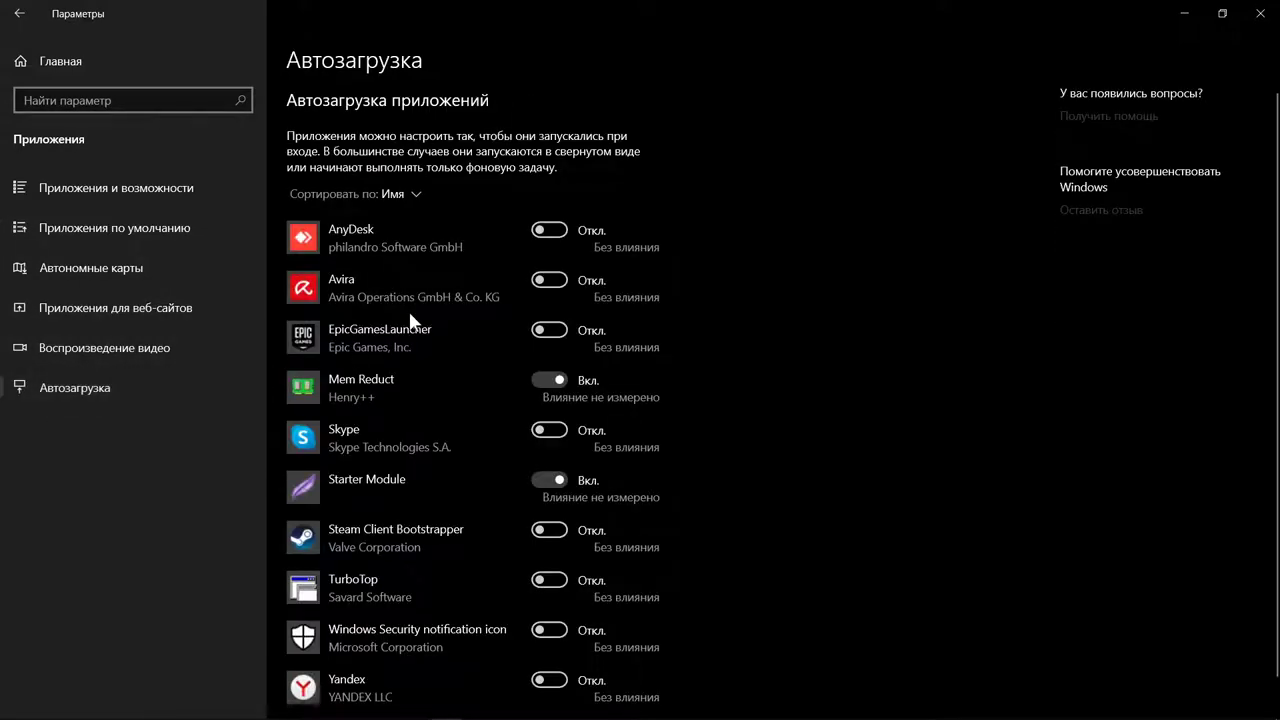
{"action": "scroll", "coordinate": [408, 323], "scroll_direction": "down", "scroll_amount": 1}
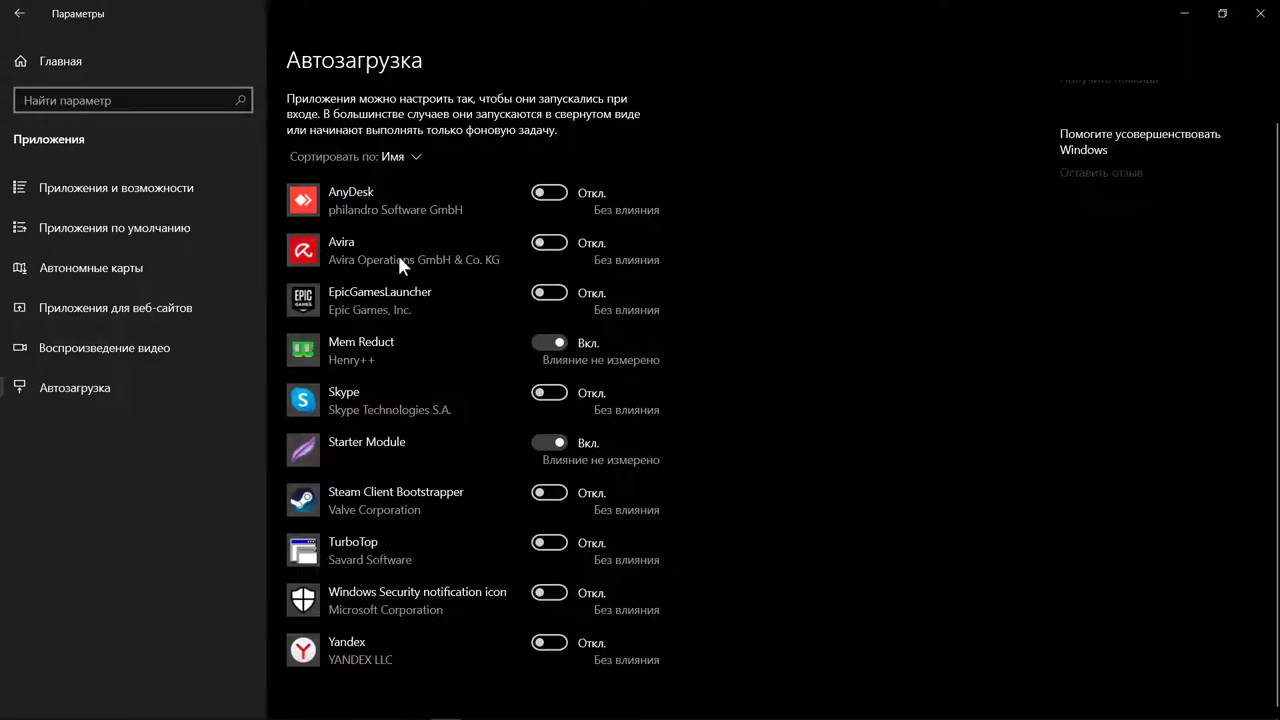
{"action": "left_click", "coordinate": [86, 184]}
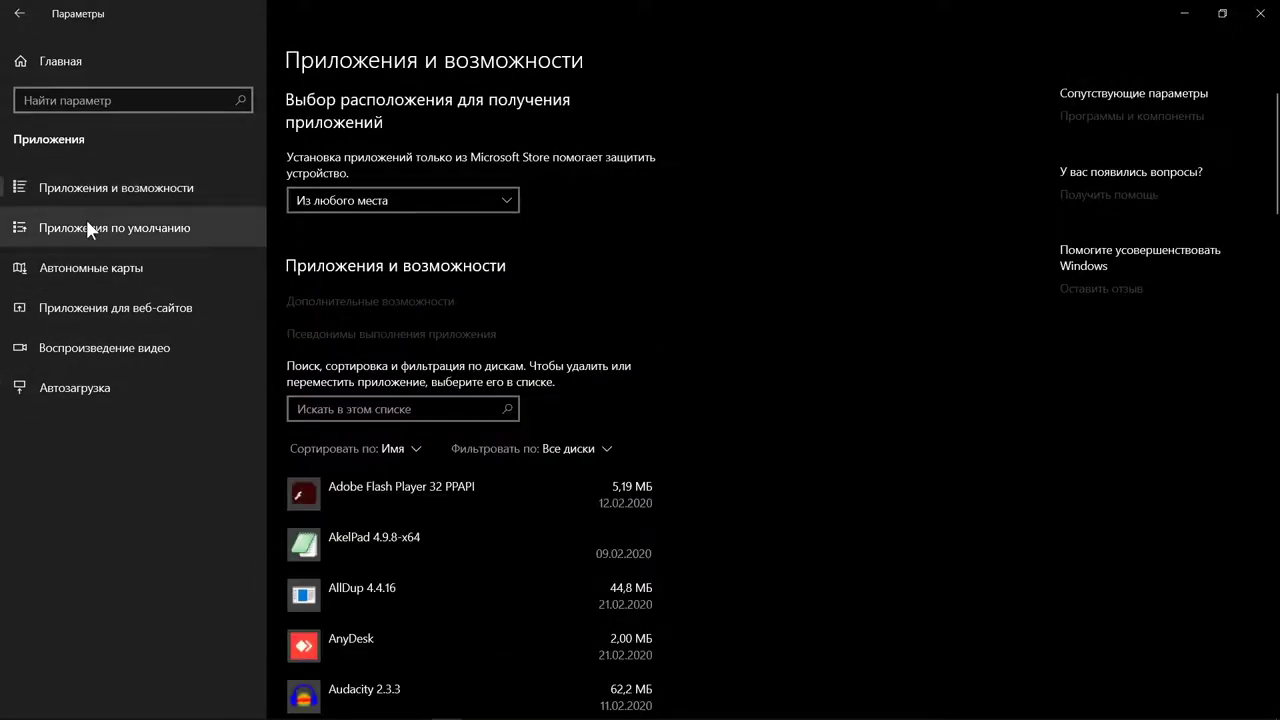
{"action": "left_click", "coordinate": [87, 224]}
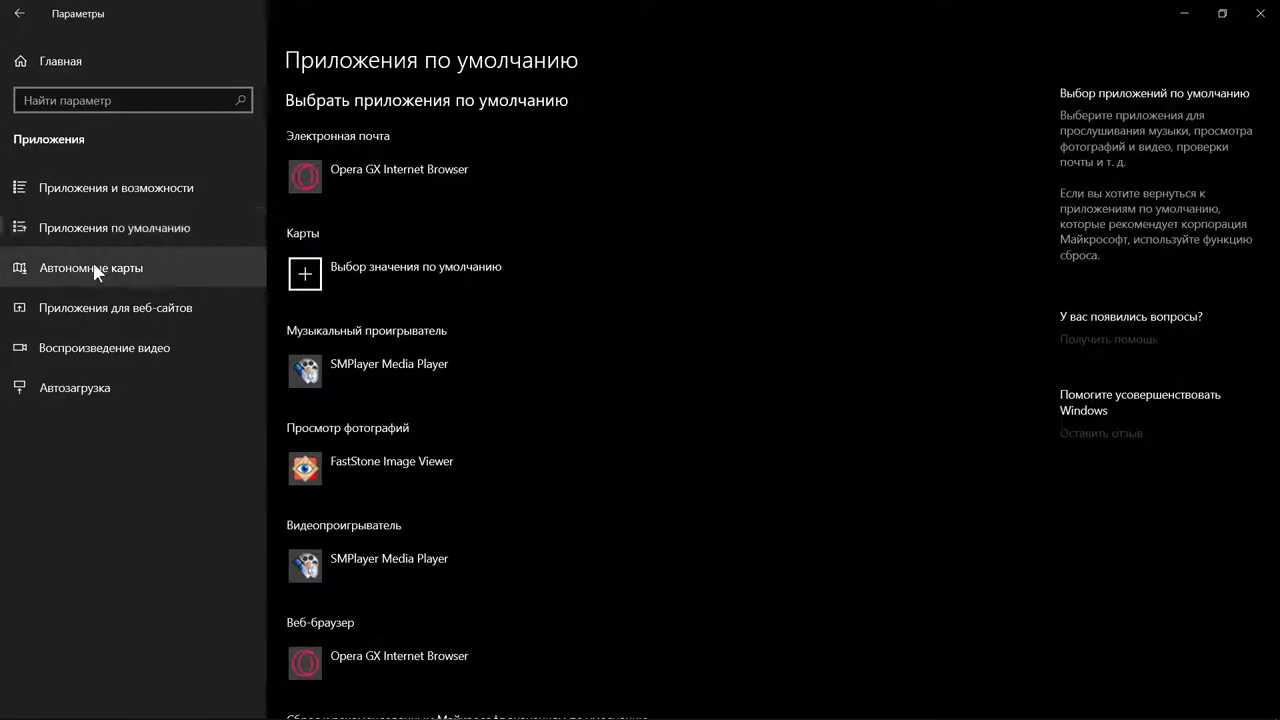
{"action": "left_click", "coordinate": [100, 256]}
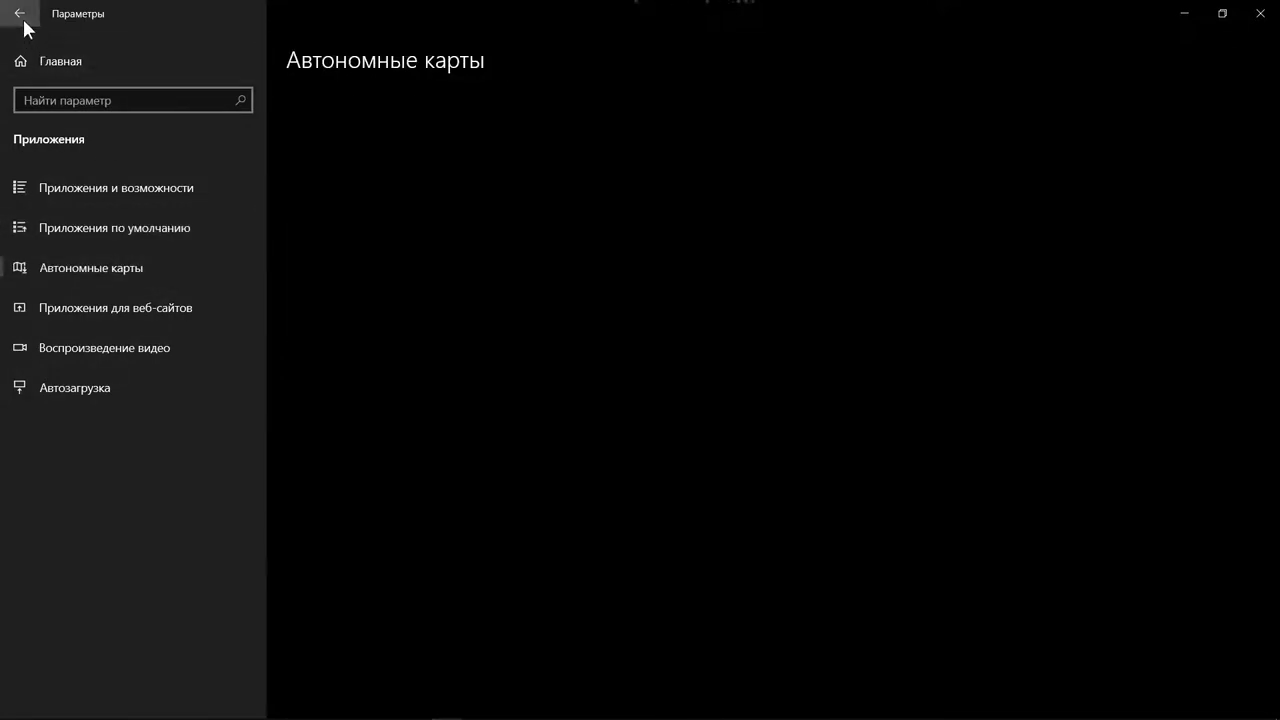
- Go to the general privacy settings (Конфиденциальность, Общие) and turn off website access to the language list
{"action": "left_click", "coordinate": [19, 14]}
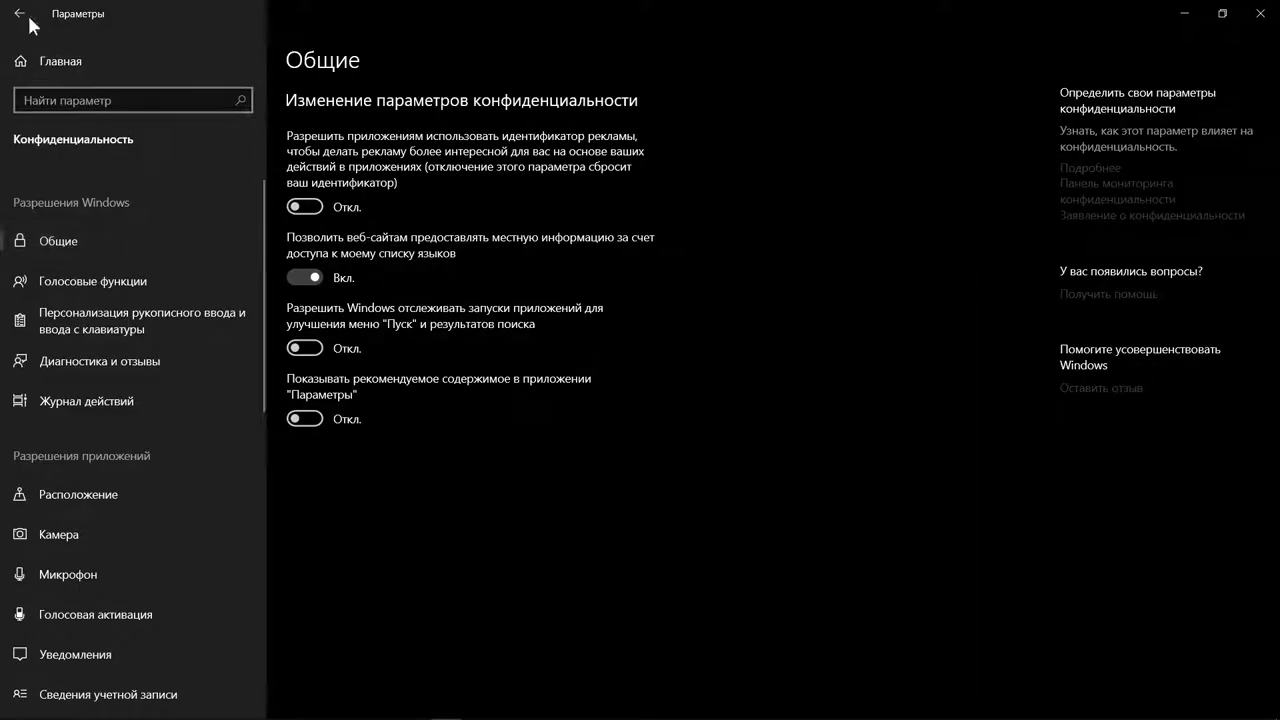
{"action": "left_click", "coordinate": [14, 12]}
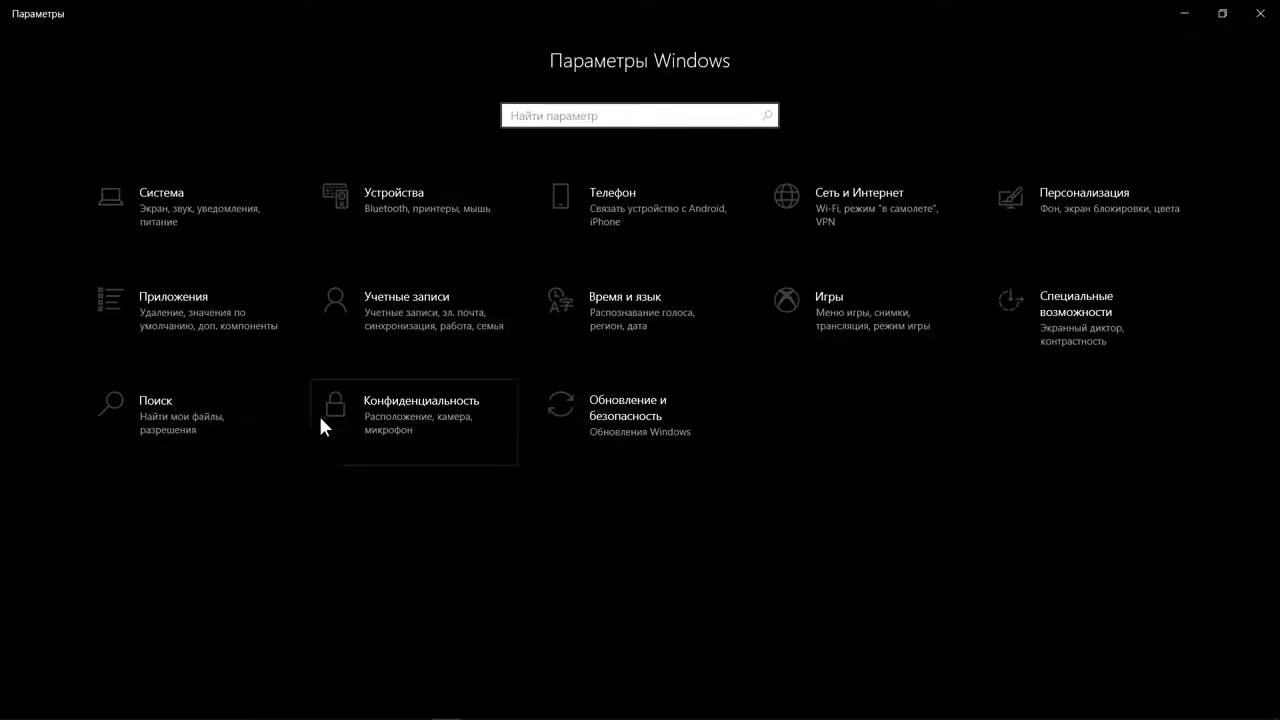
{"action": "left_click", "coordinate": [452, 399]}
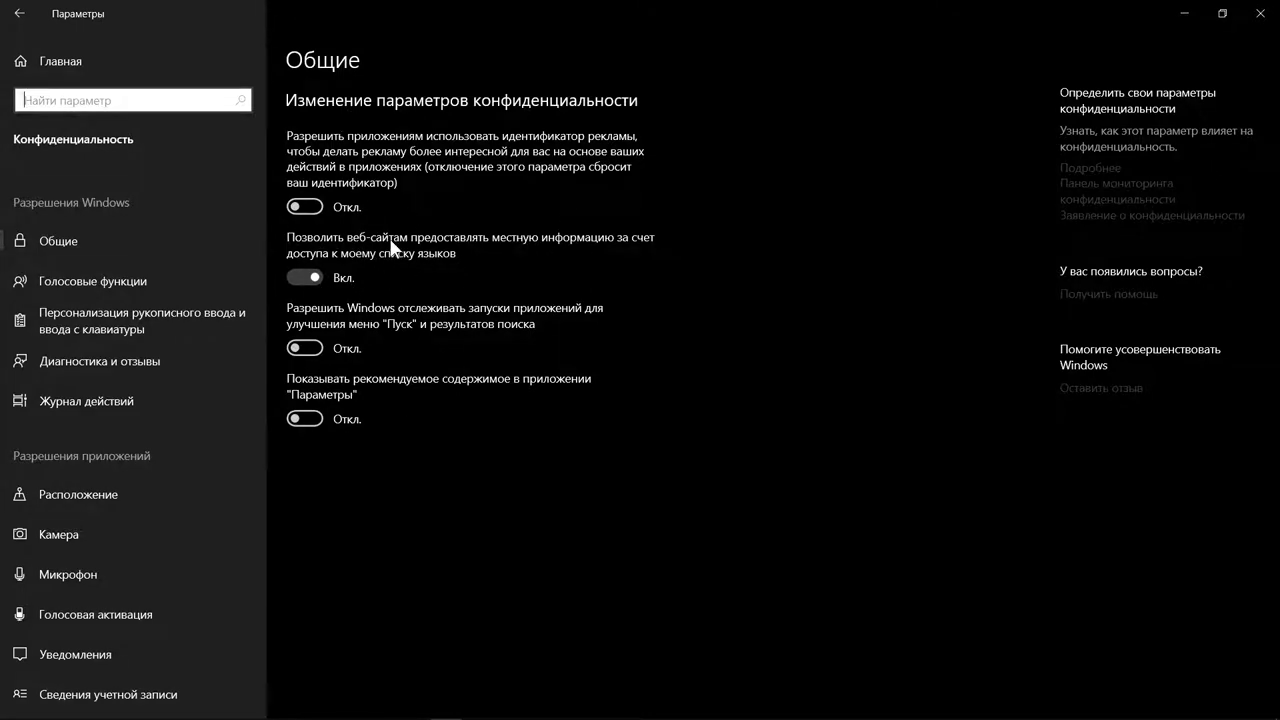
{"action": "left_click", "coordinate": [306, 277]}
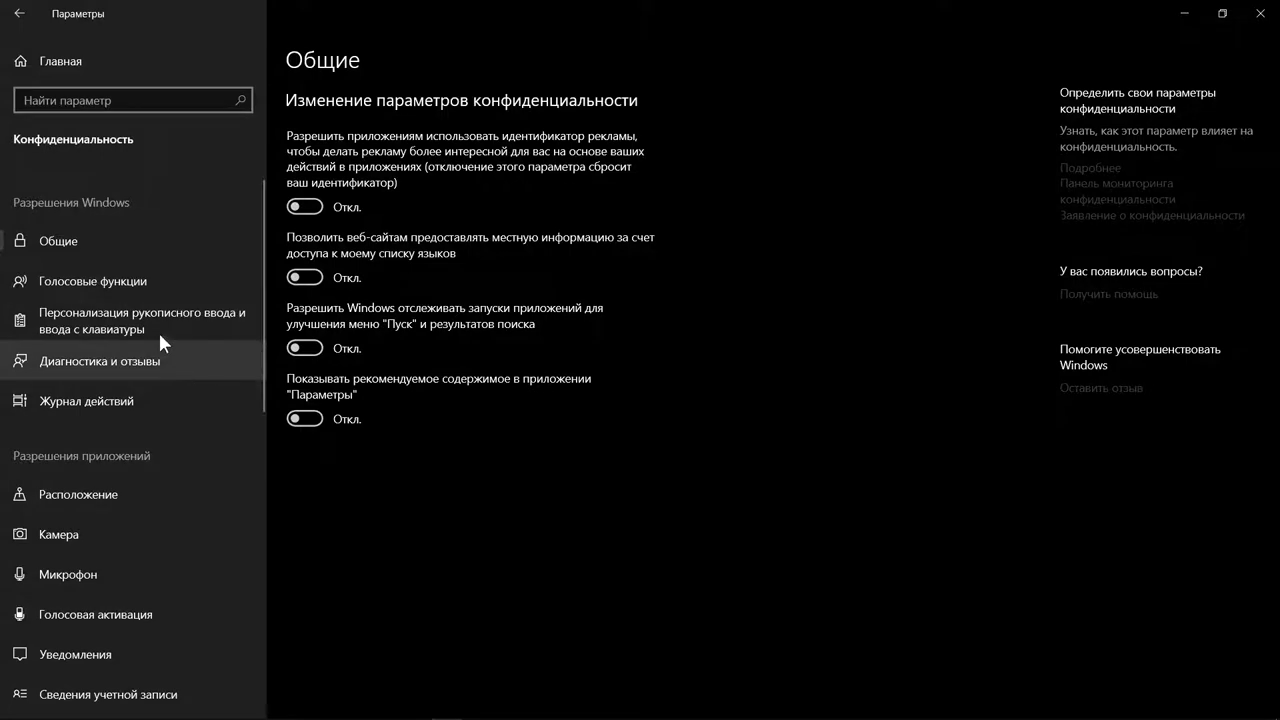
- Examine the privacy pages for speech, inking and typing personalization, diagnostics and feedback, and activity history (Журнал действий)
{"action": "left_click", "coordinate": [105, 287]}
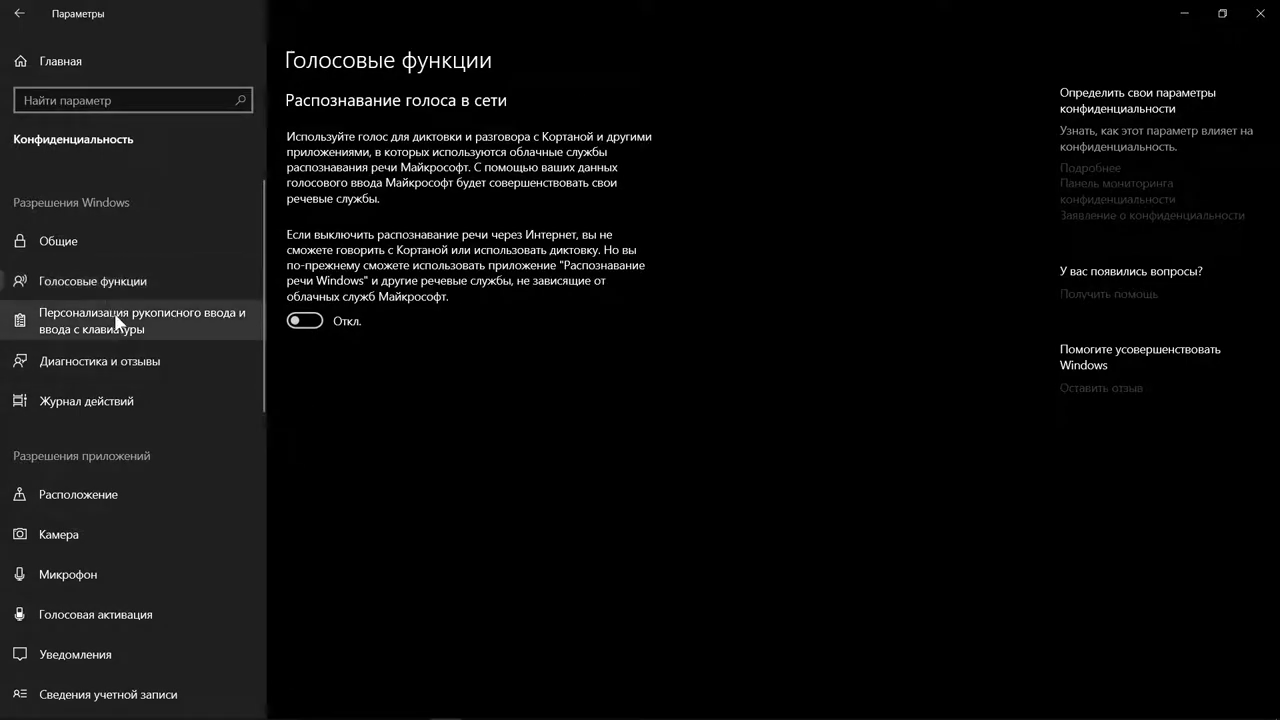
{"action": "left_click", "coordinate": [118, 320]}
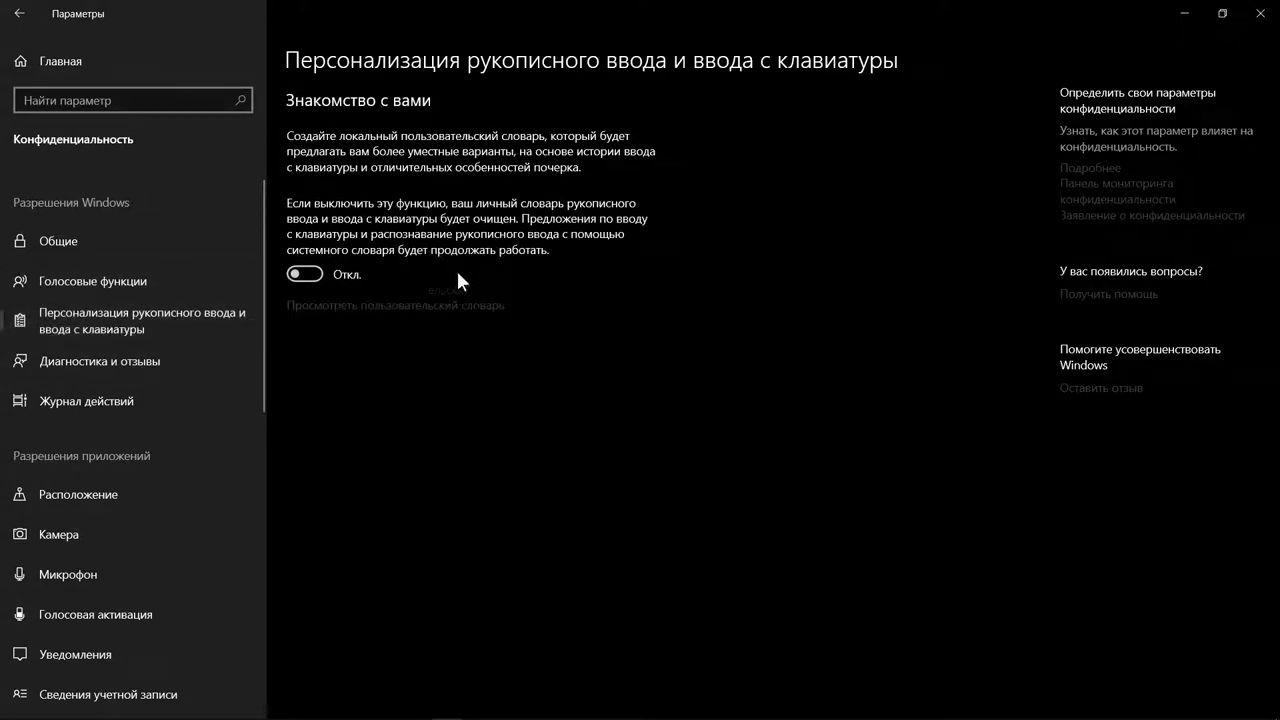
{"action": "left_click", "coordinate": [121, 283]}
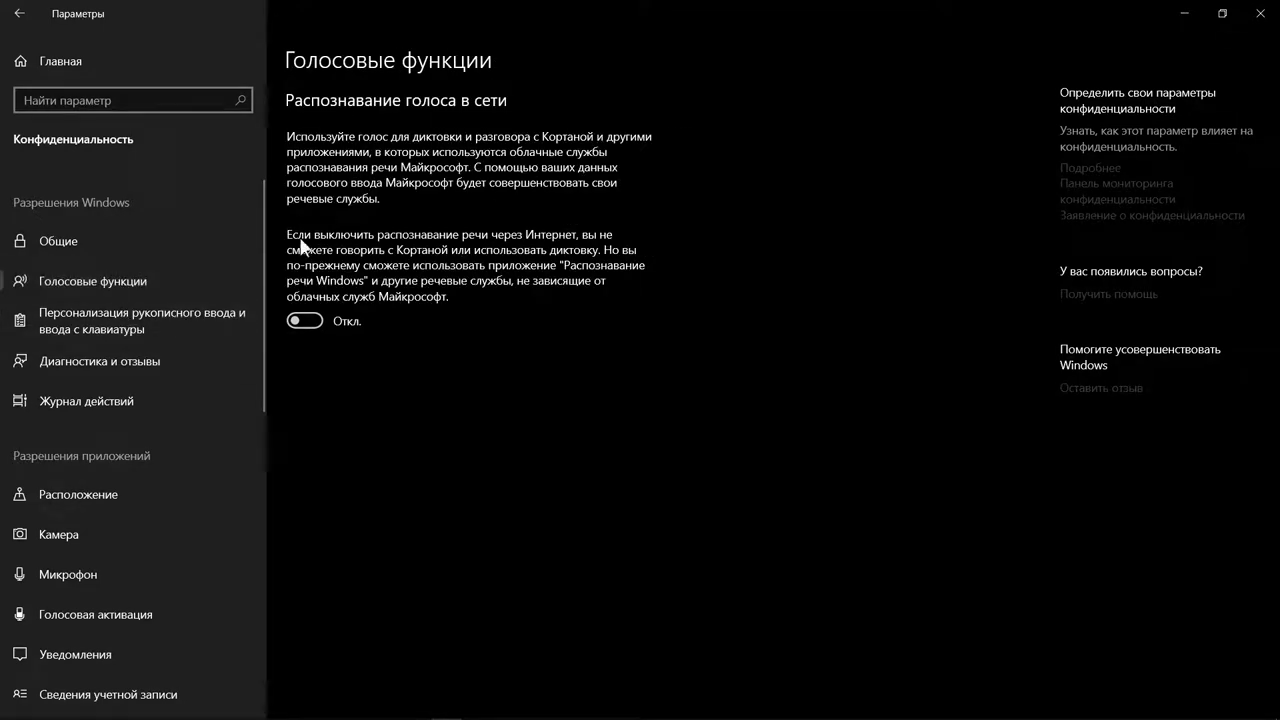
{"action": "left_click", "coordinate": [153, 322]}
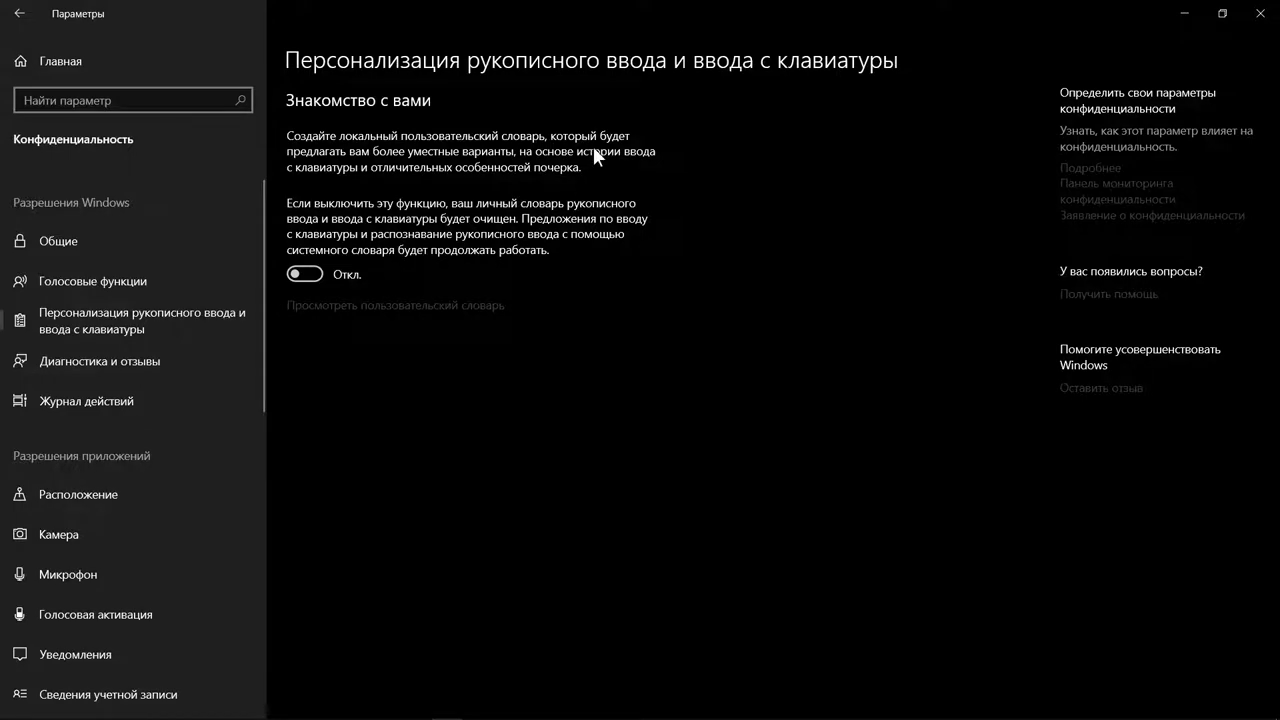
{"action": "left_click", "coordinate": [166, 369]}
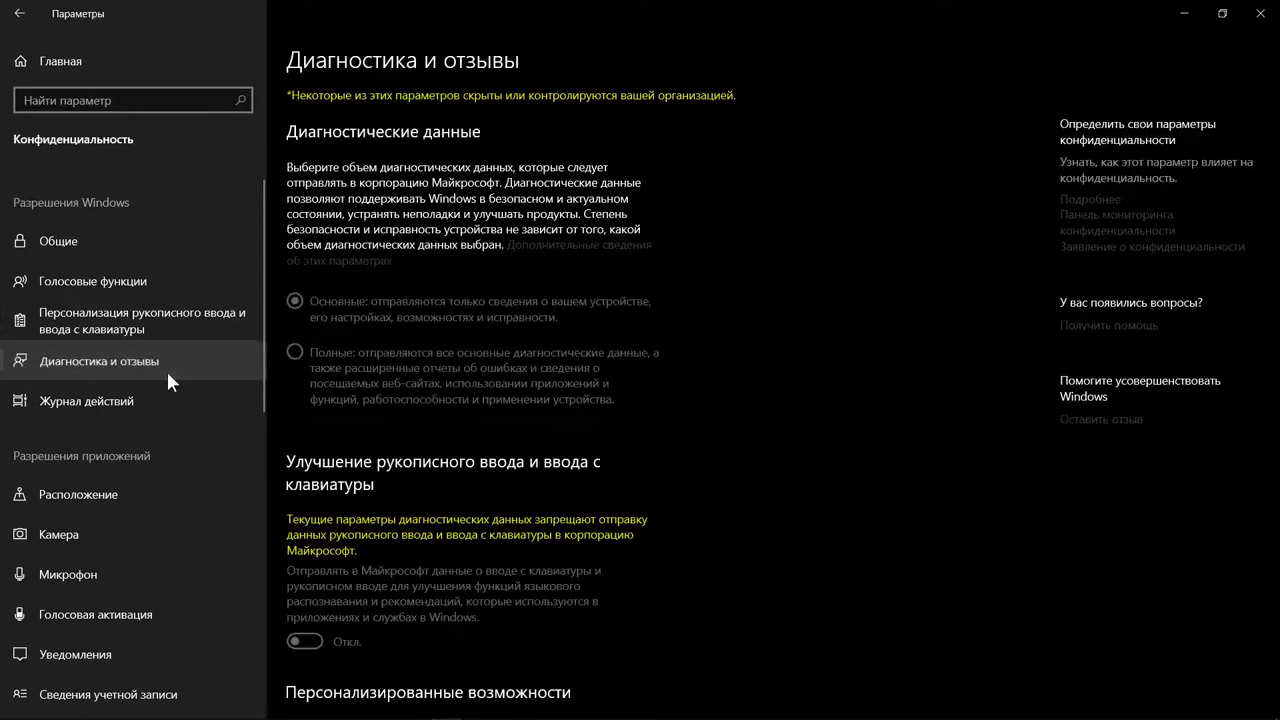
{"action": "scroll", "coordinate": [458, 334], "scroll_direction": "down", "scroll_amount": 10}
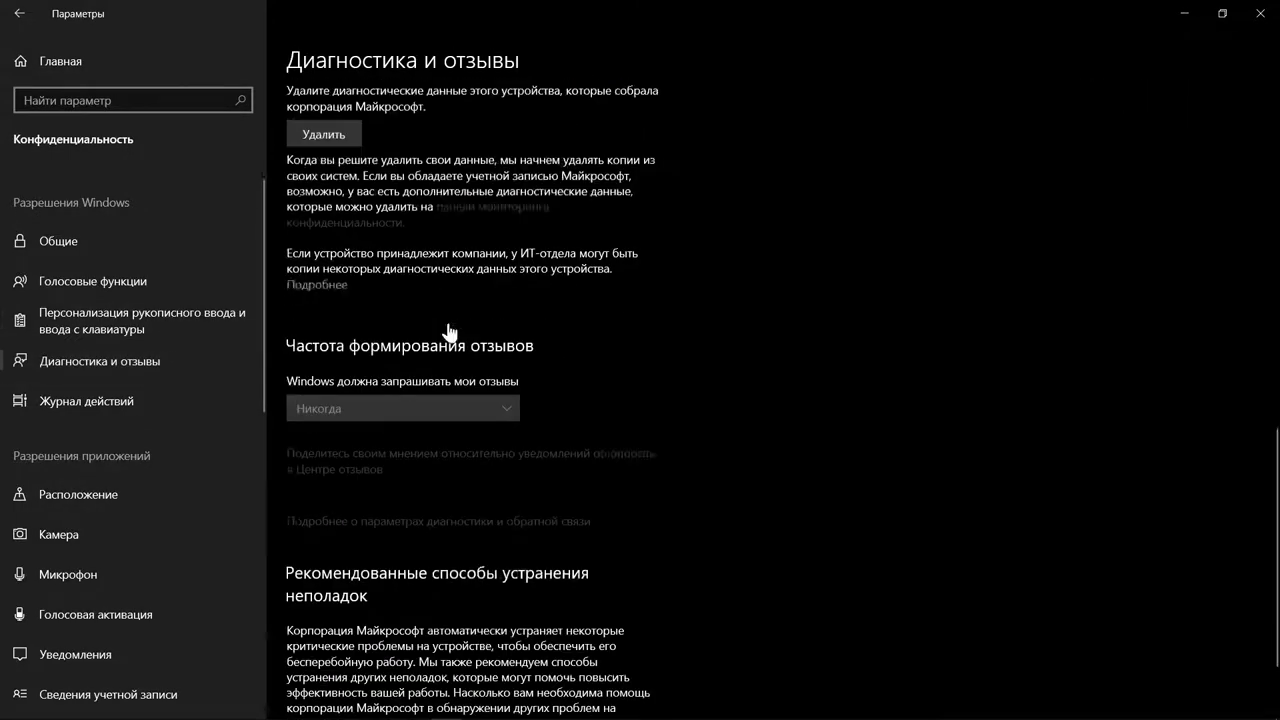
{"action": "scroll", "coordinate": [448, 332], "scroll_direction": "down", "scroll_amount": 1}
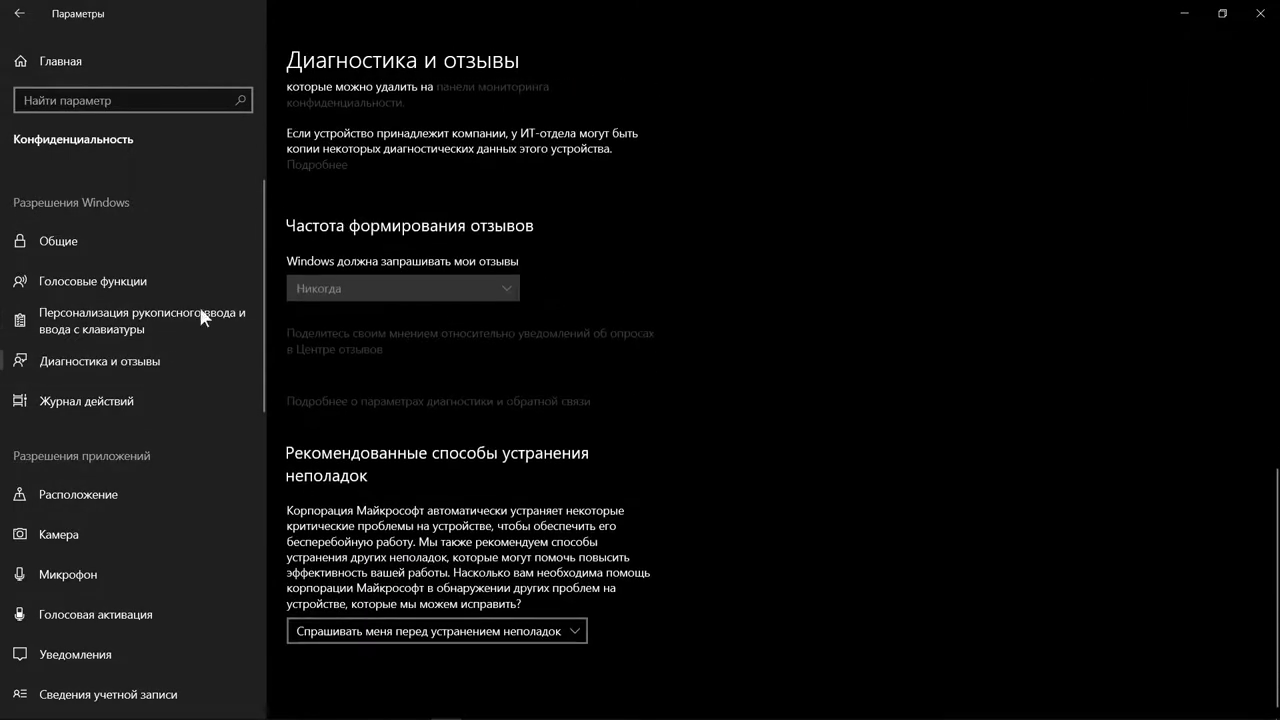
{"action": "left_click", "coordinate": [129, 402]}
{"action": "scroll", "coordinate": [142, 399], "scroll_direction": "down", "scroll_amount": 3}
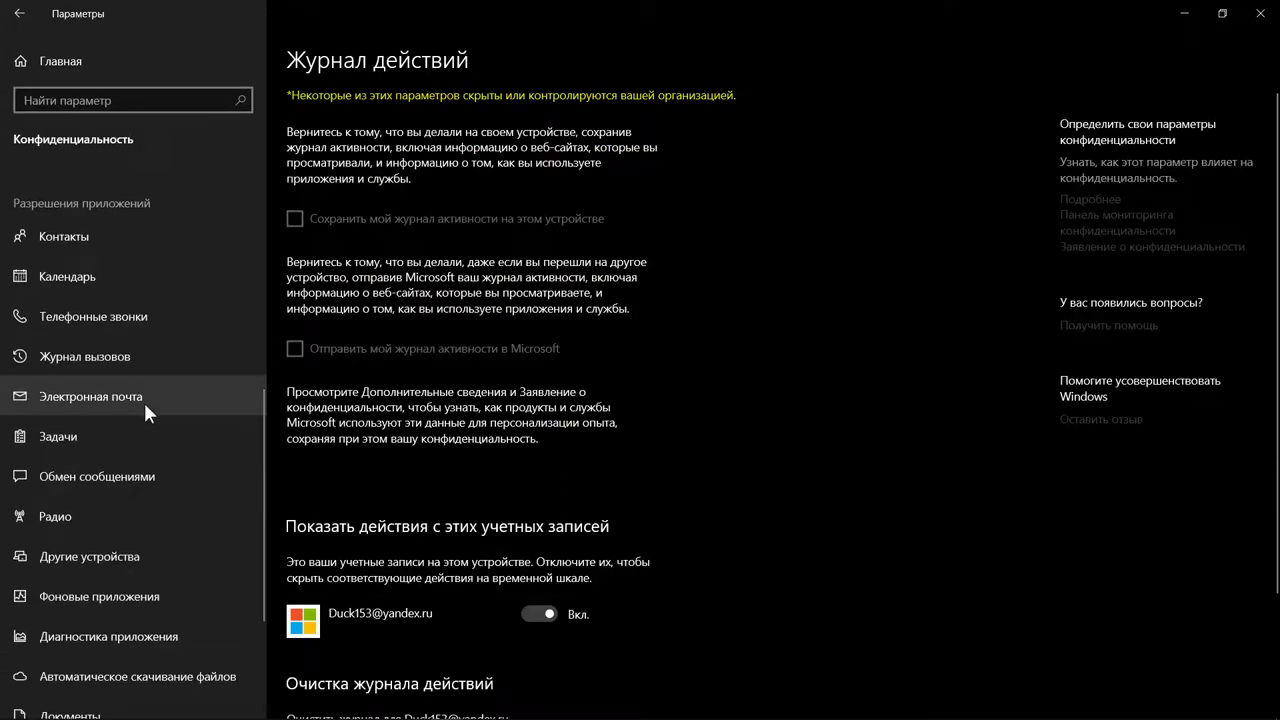
{"action": "scroll", "coordinate": [143, 398], "scroll_direction": "down", "scroll_amount": 2}
{"action": "scroll", "coordinate": [425, 420], "scroll_direction": "down", "scroll_amount": 2}
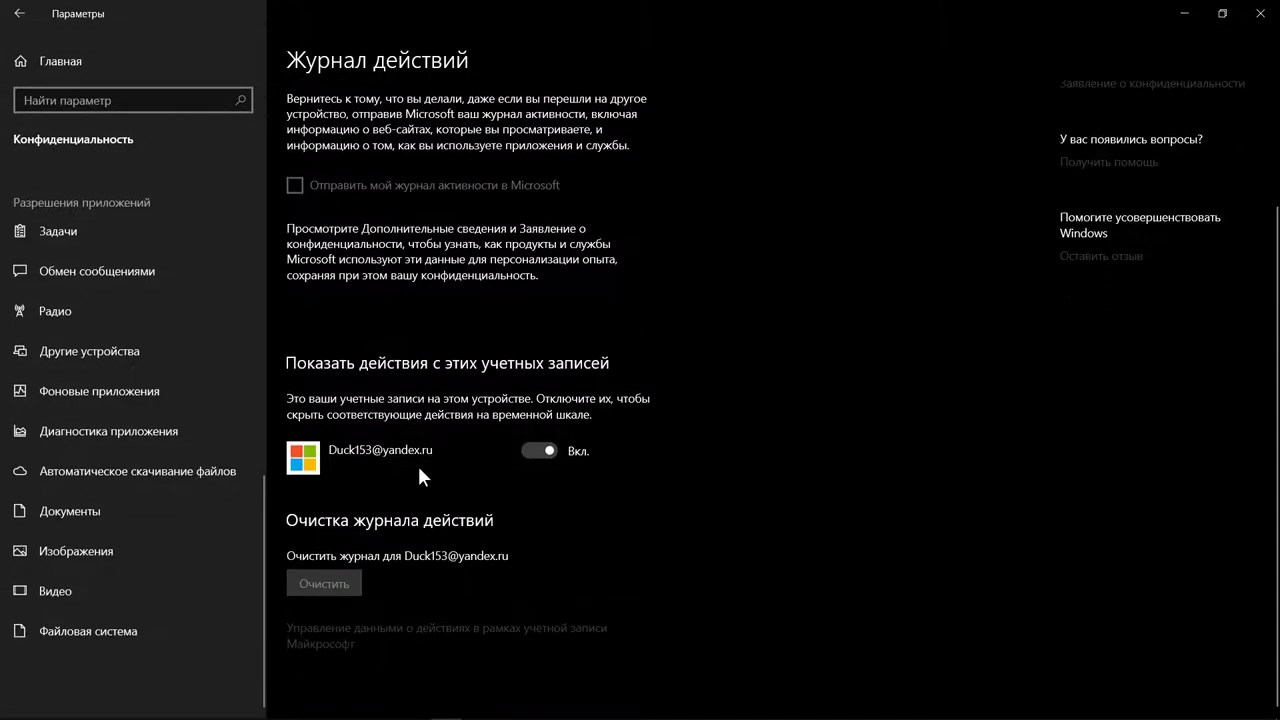
- Review the task access permissions (Задачи) and turn off app access to reading and sending messages under Обмен сообщениями
{"action": "left_click", "coordinate": [89, 238]}
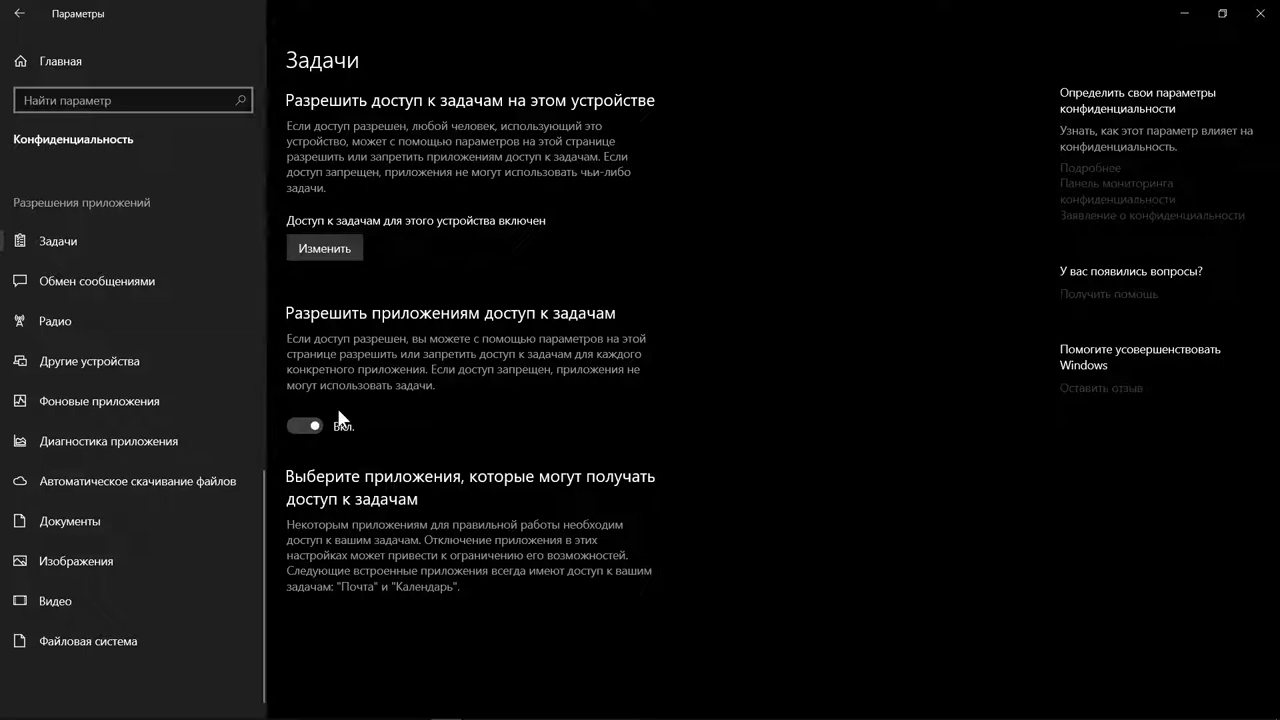
{"action": "left_click", "coordinate": [87, 280]}
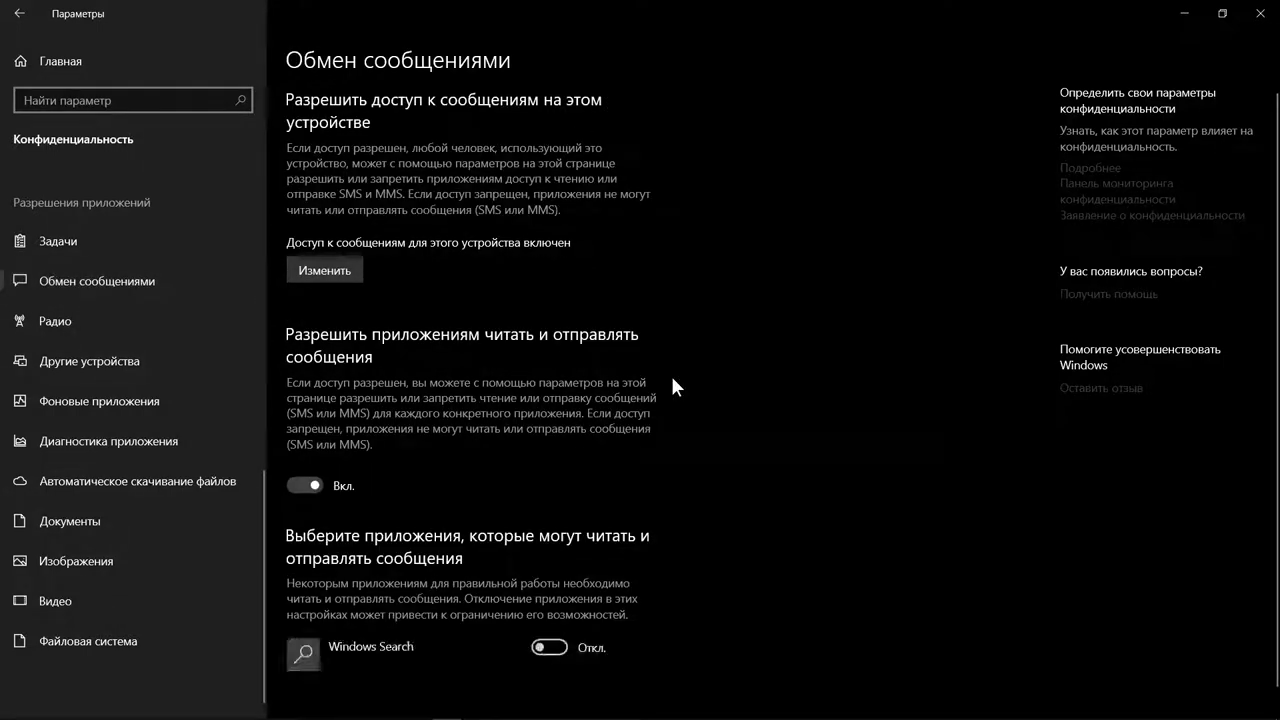
{"action": "scroll", "coordinate": [587, 401], "scroll_direction": "down", "scroll_amount": 1}
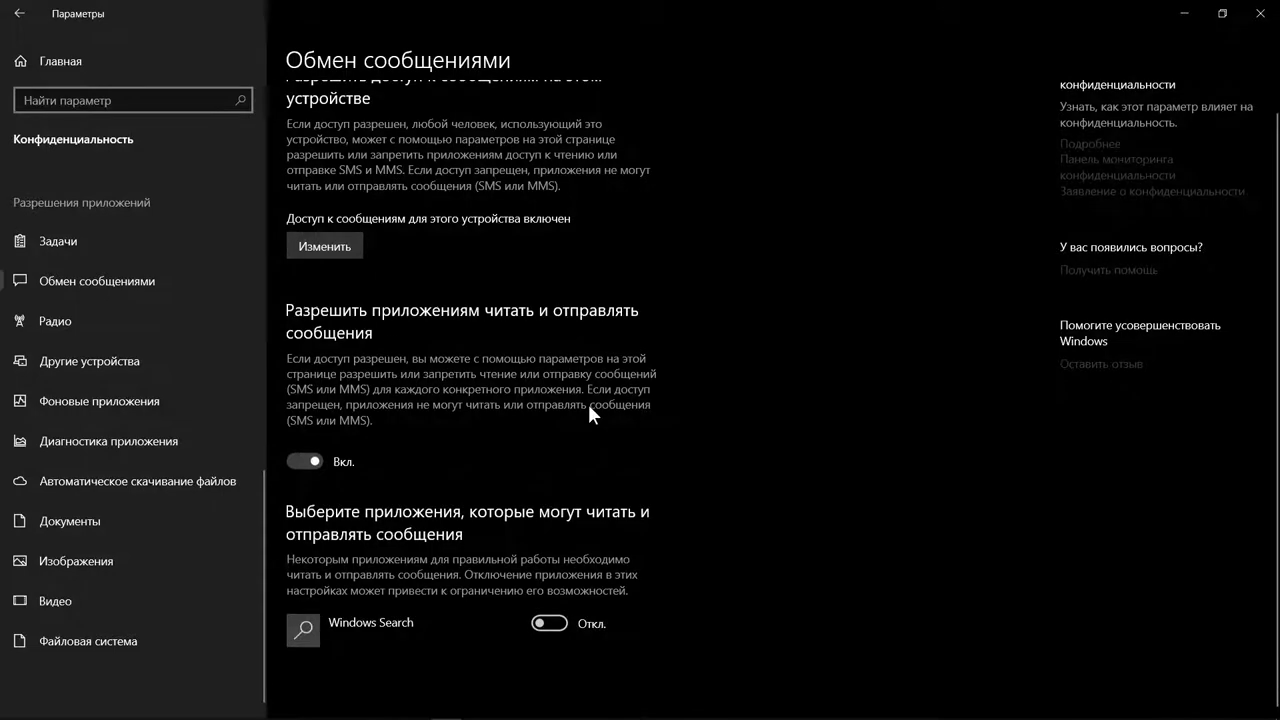
{"action": "left_click", "coordinate": [301, 458]}
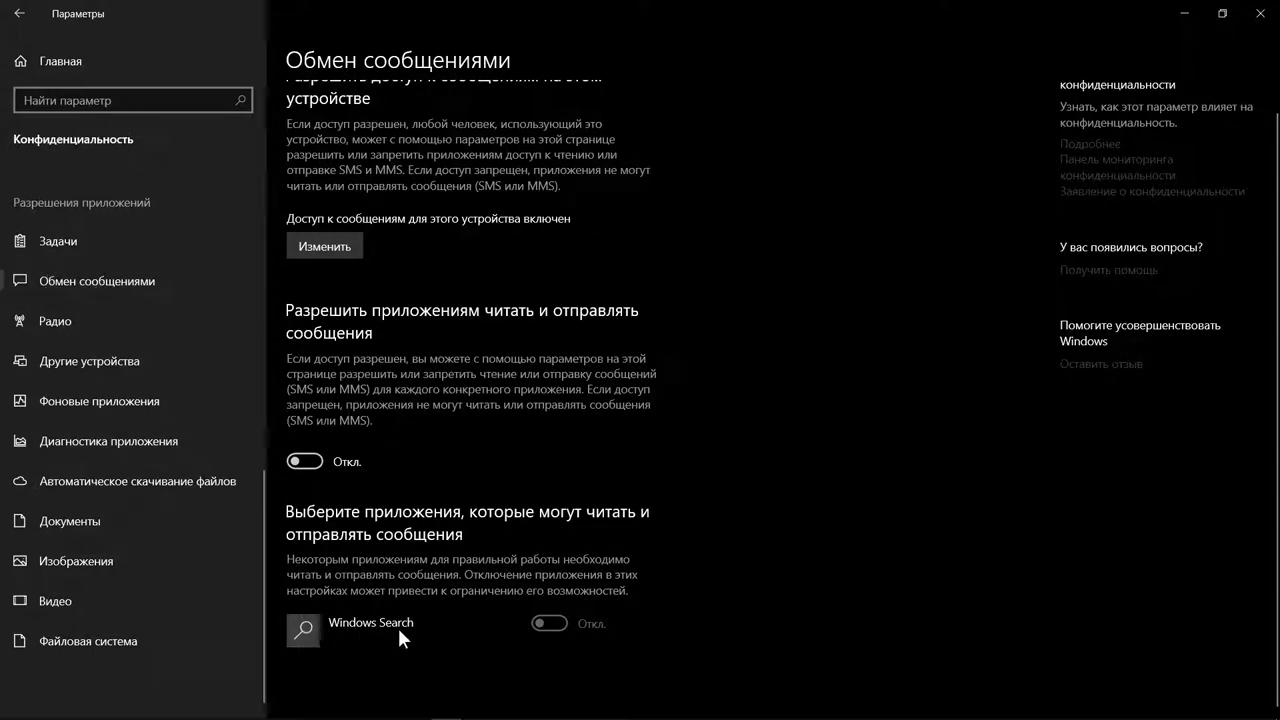
- Review the radio permissions (Радио) and turn off data sharing with unpaired devices under Другие устройства
{"action": "left_click", "coordinate": [82, 322]}
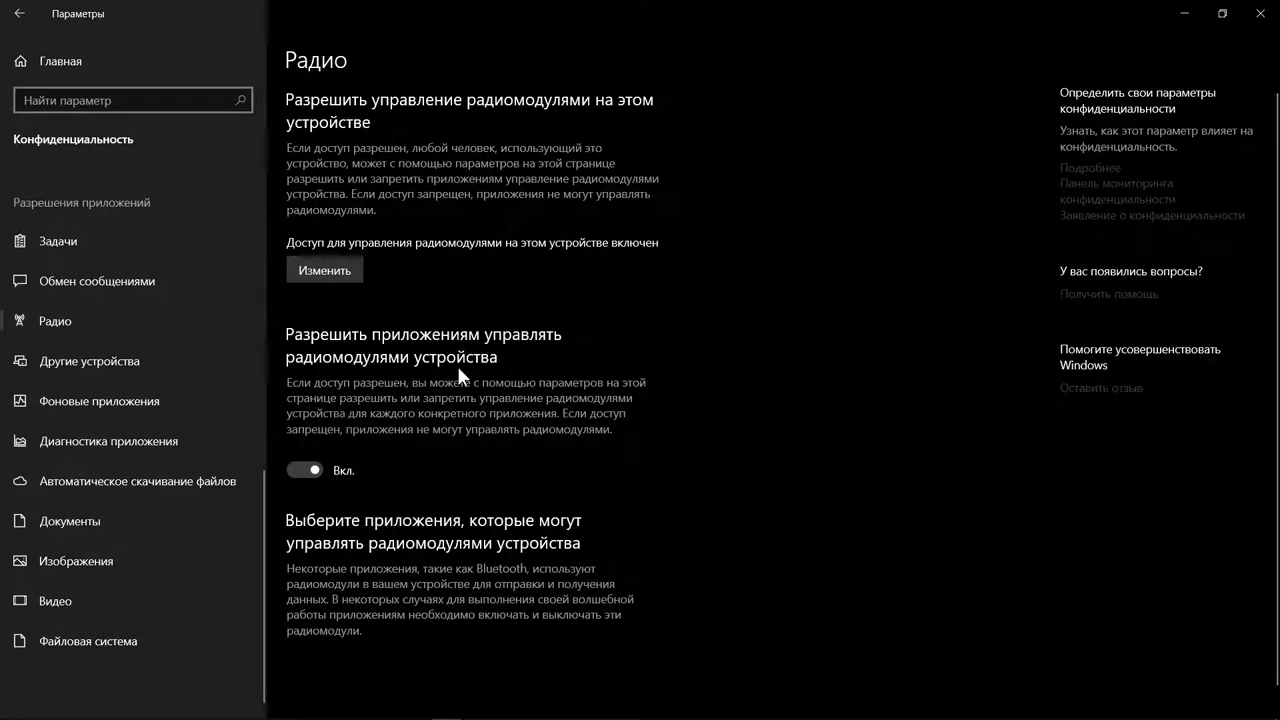
{"action": "left_click", "coordinate": [145, 365]}
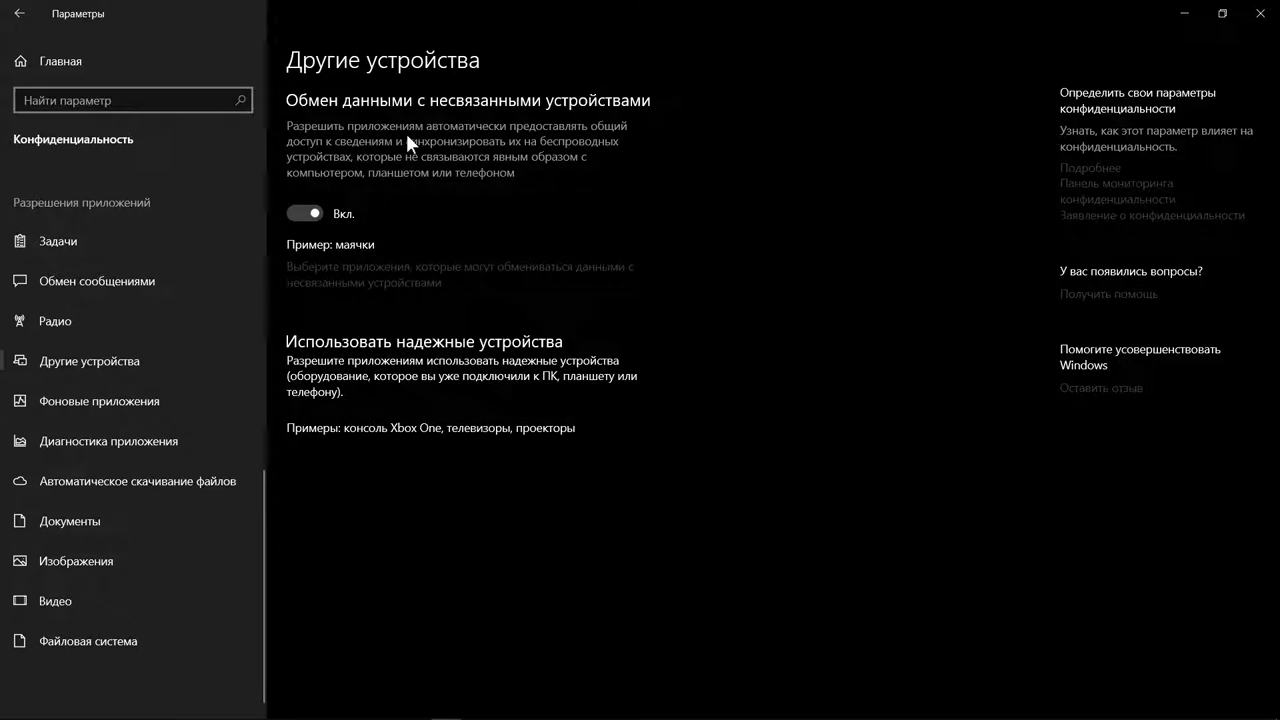
{"action": "left_click", "coordinate": [307, 212]}
- Check the automatic file download page and review which apps may access the documents library under Документы
{"action": "left_click", "coordinate": [97, 485]}
{"action": "left_click", "coordinate": [100, 512]}
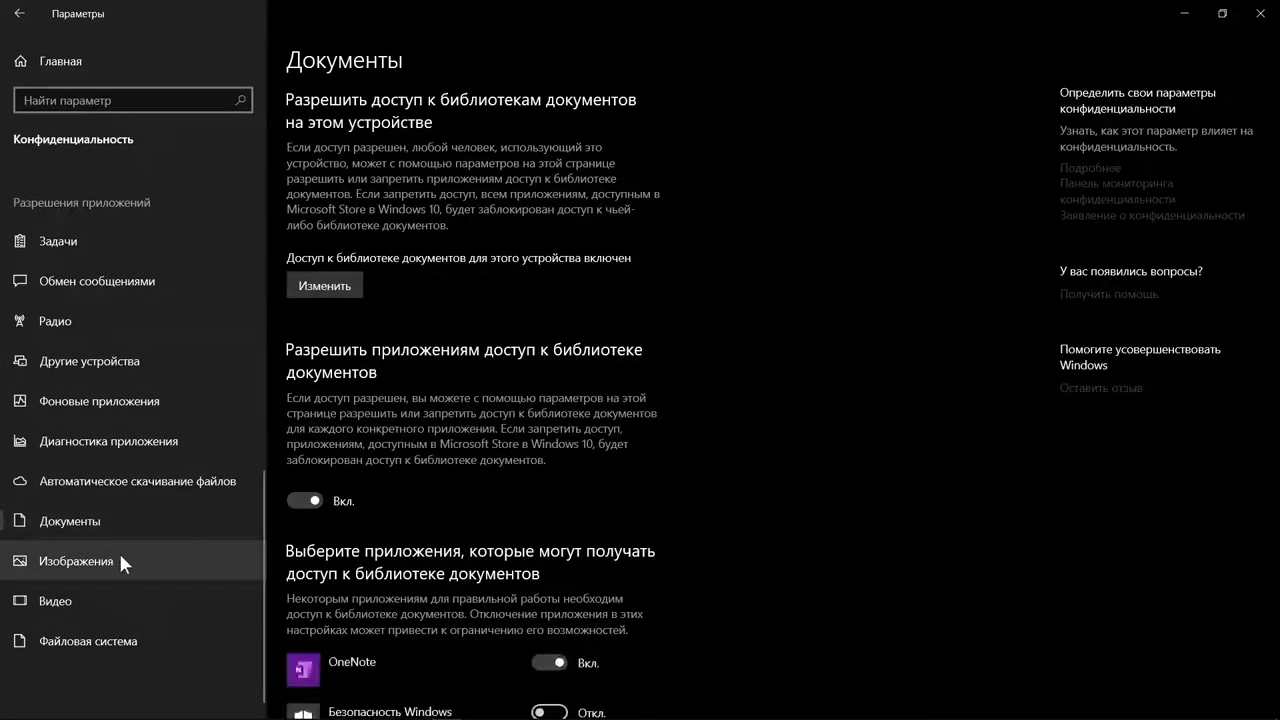
{"action": "scroll", "coordinate": [118, 550], "scroll_direction": "down", "scroll_amount": 1}
{"action": "scroll", "coordinate": [416, 480], "scroll_direction": "down", "scroll_amount": 2}
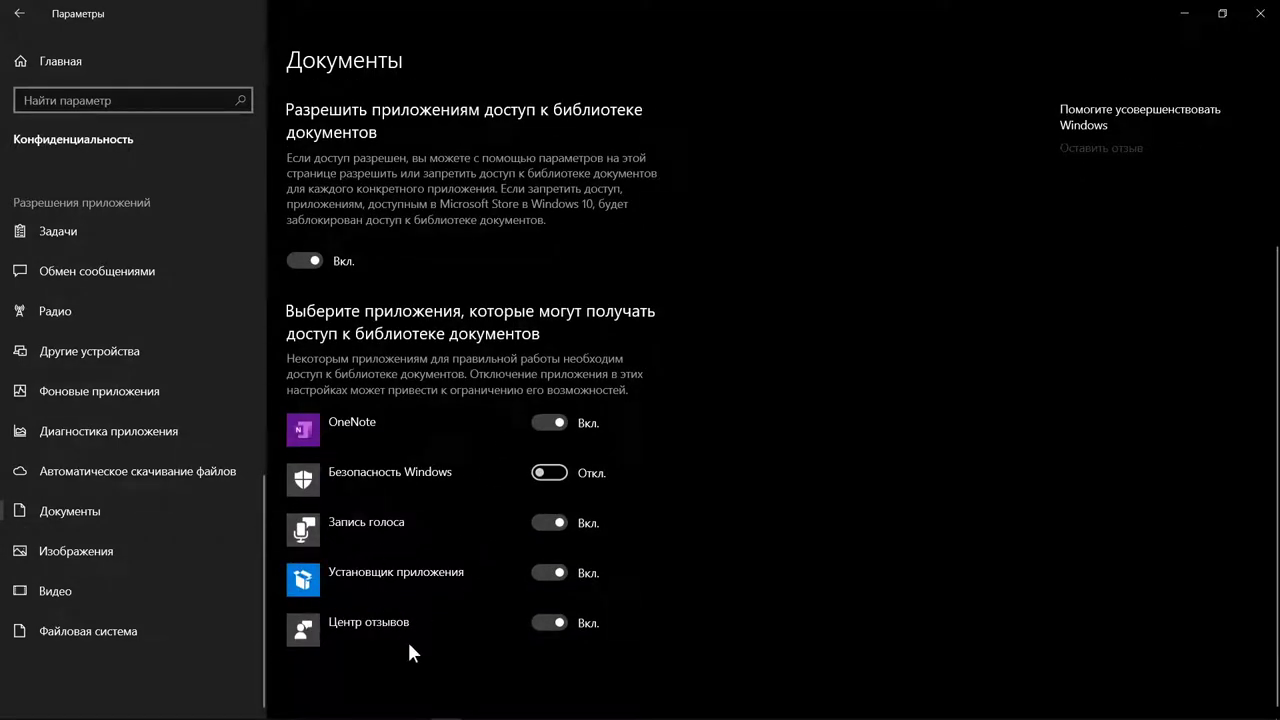
- Turn off documents library access for Центр отзывов and check the app diagnostics permissions (Диагностика приложения)
{"action": "left_click", "coordinate": [538, 618]}
{"action": "left_click", "coordinate": [46, 421]}
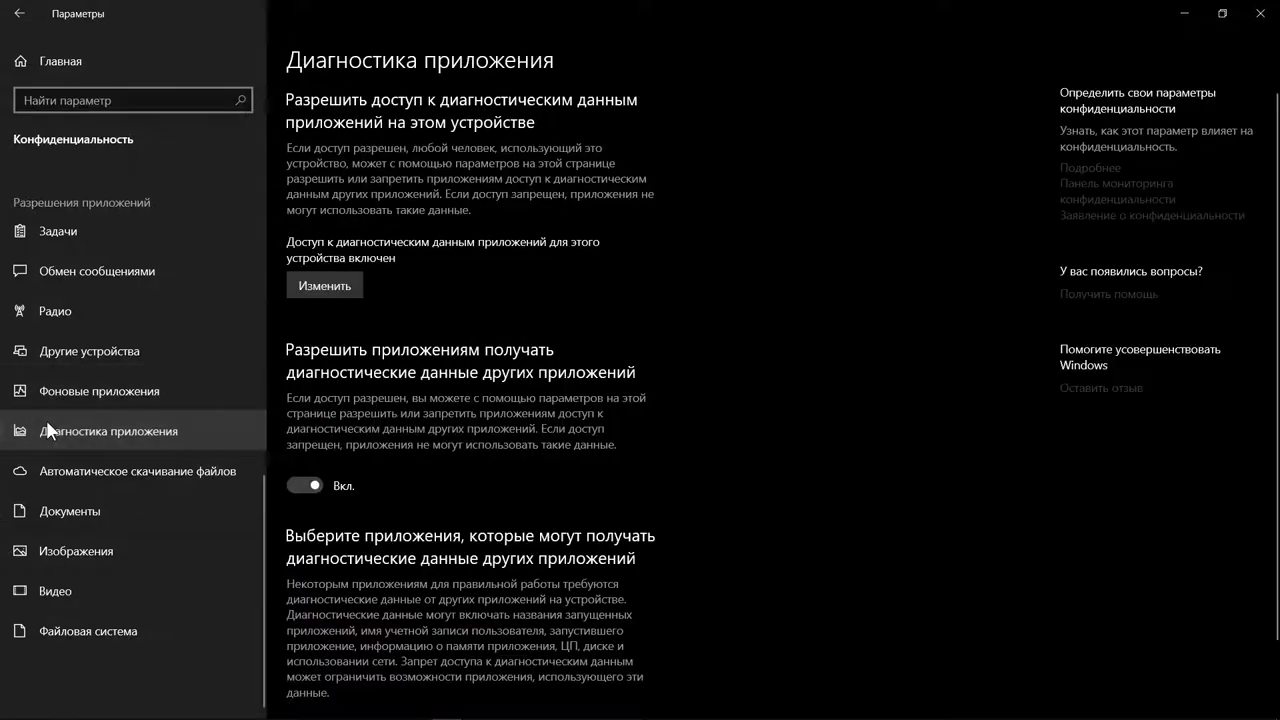
{"action": "scroll", "coordinate": [468, 421], "scroll_direction": "down", "scroll_amount": 3}
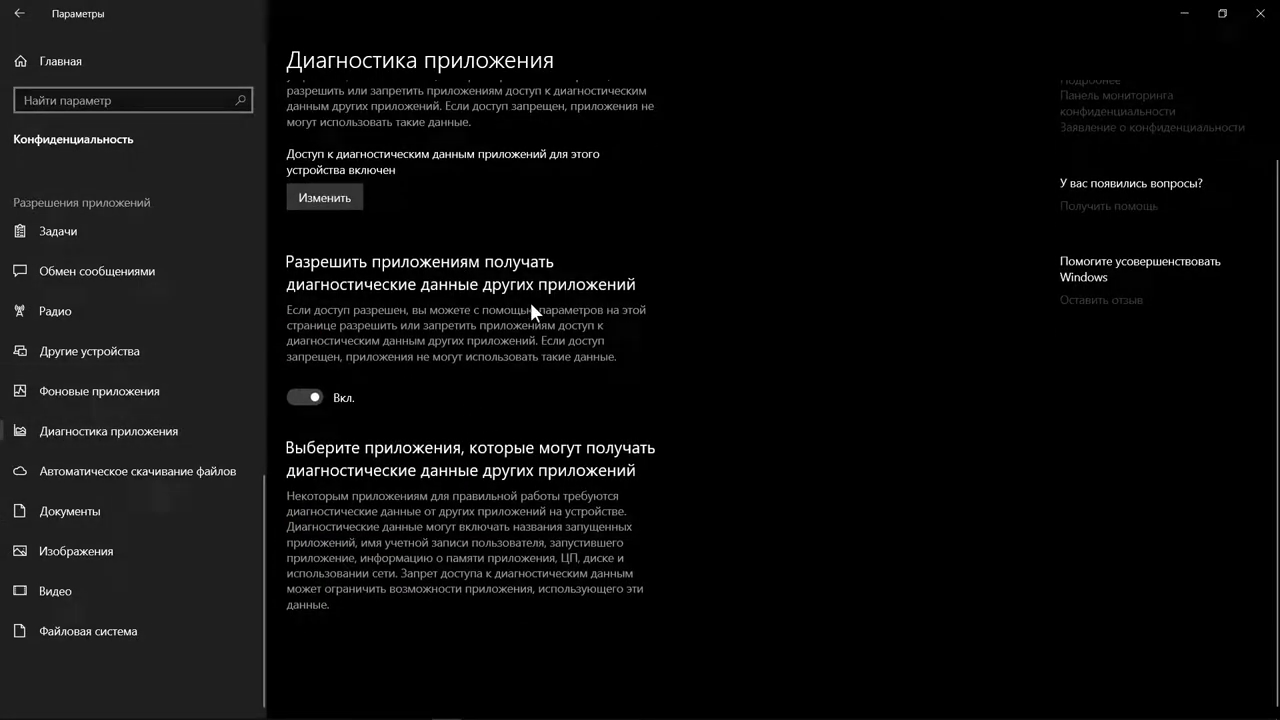
{"action": "left_click", "coordinate": [76, 514]}
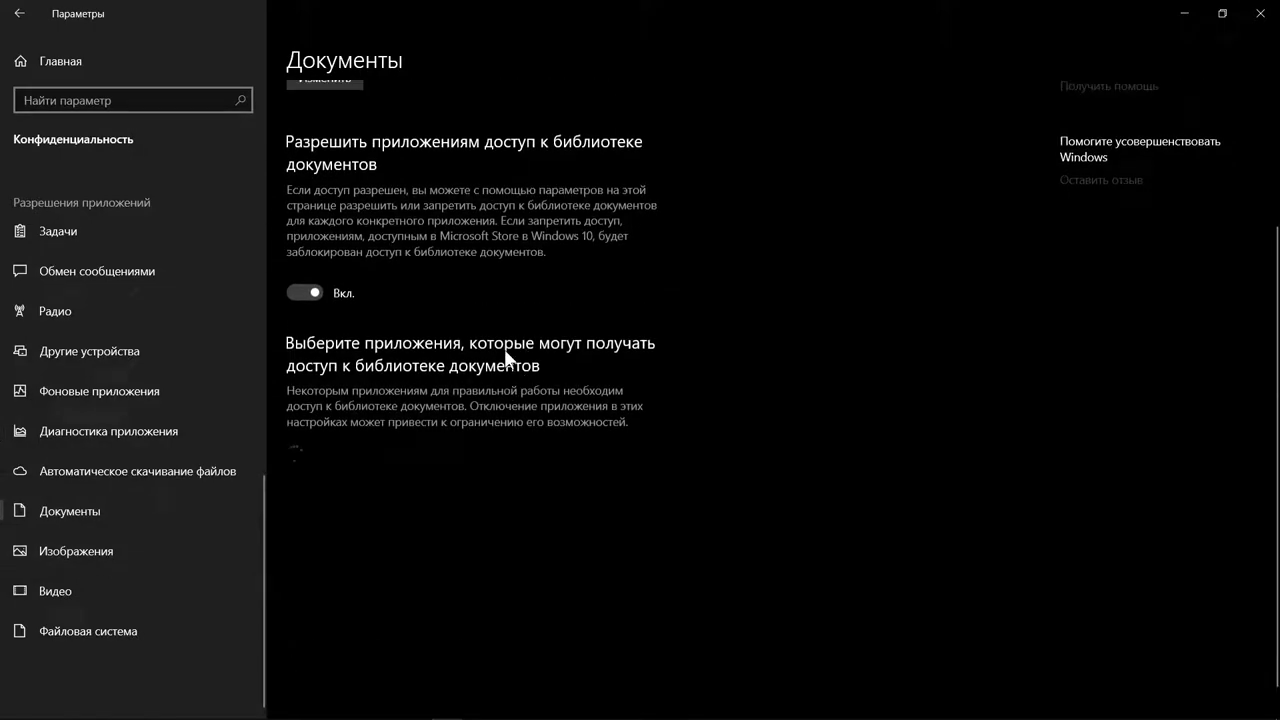
{"action": "scroll", "coordinate": [503, 346], "scroll_direction": "down", "scroll_amount": 3}
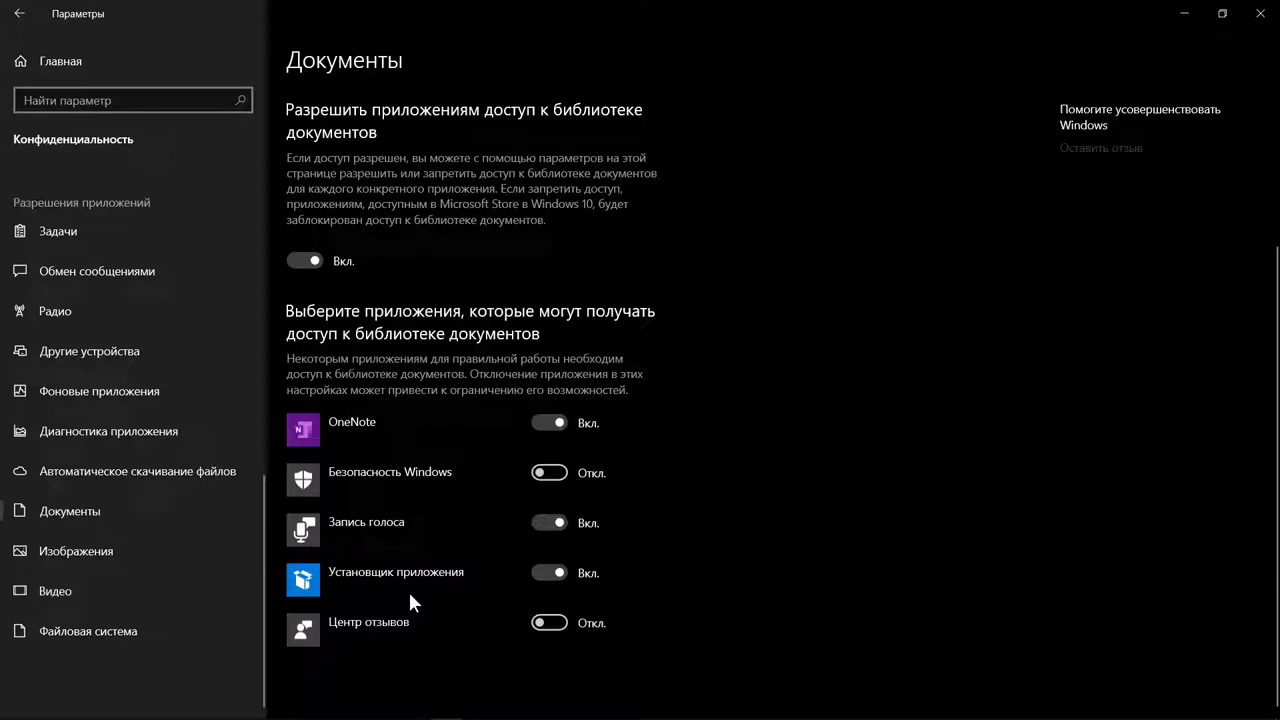
- Review which apps may access the video library (Видео) and the file system (Файловая система)
{"action": "left_click", "coordinate": [113, 594]}
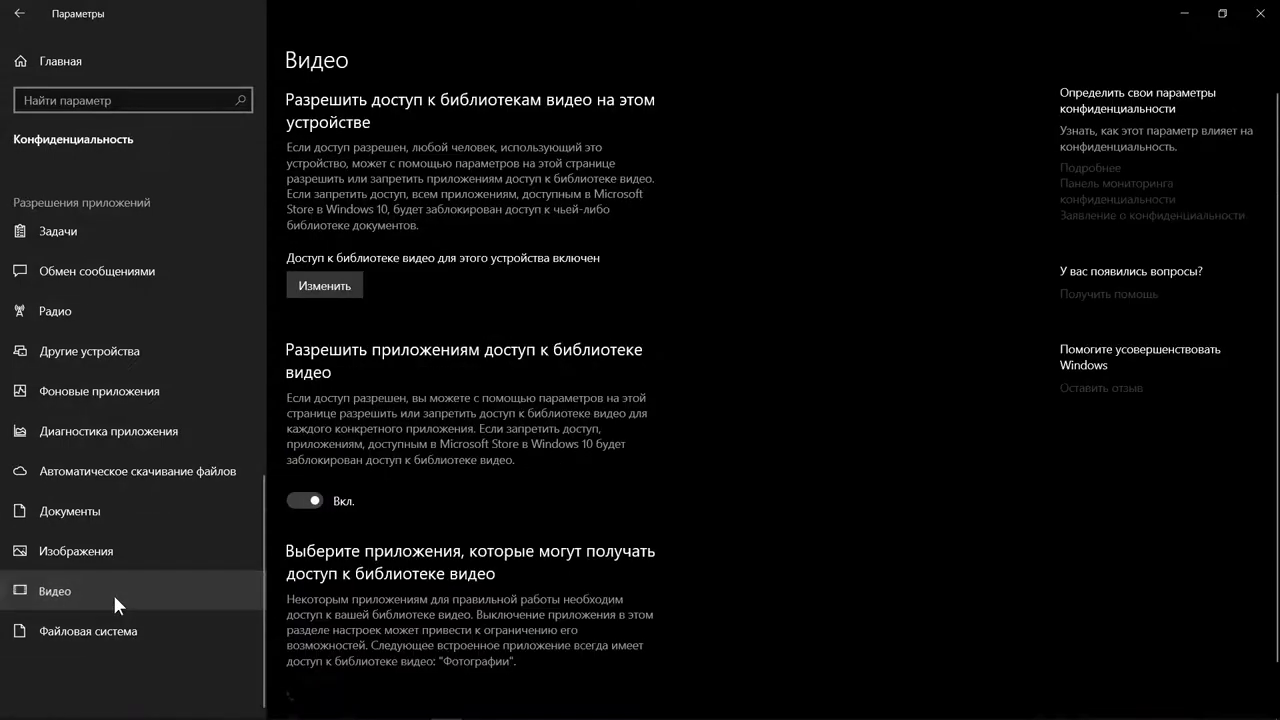
{"action": "scroll", "coordinate": [497, 393], "scroll_direction": "down", "scroll_amount": 1}
{"action": "scroll", "coordinate": [497, 393], "scroll_direction": "down", "scroll_amount": 1}
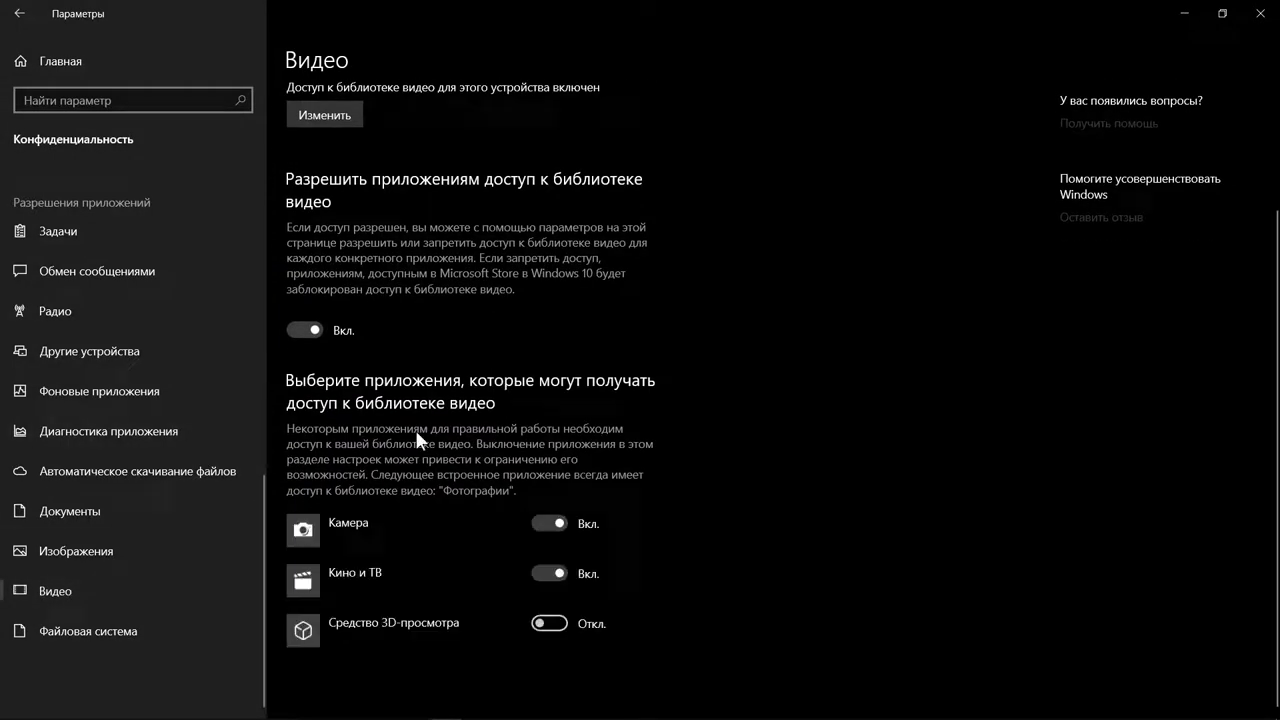
{"action": "left_click", "coordinate": [132, 623]}
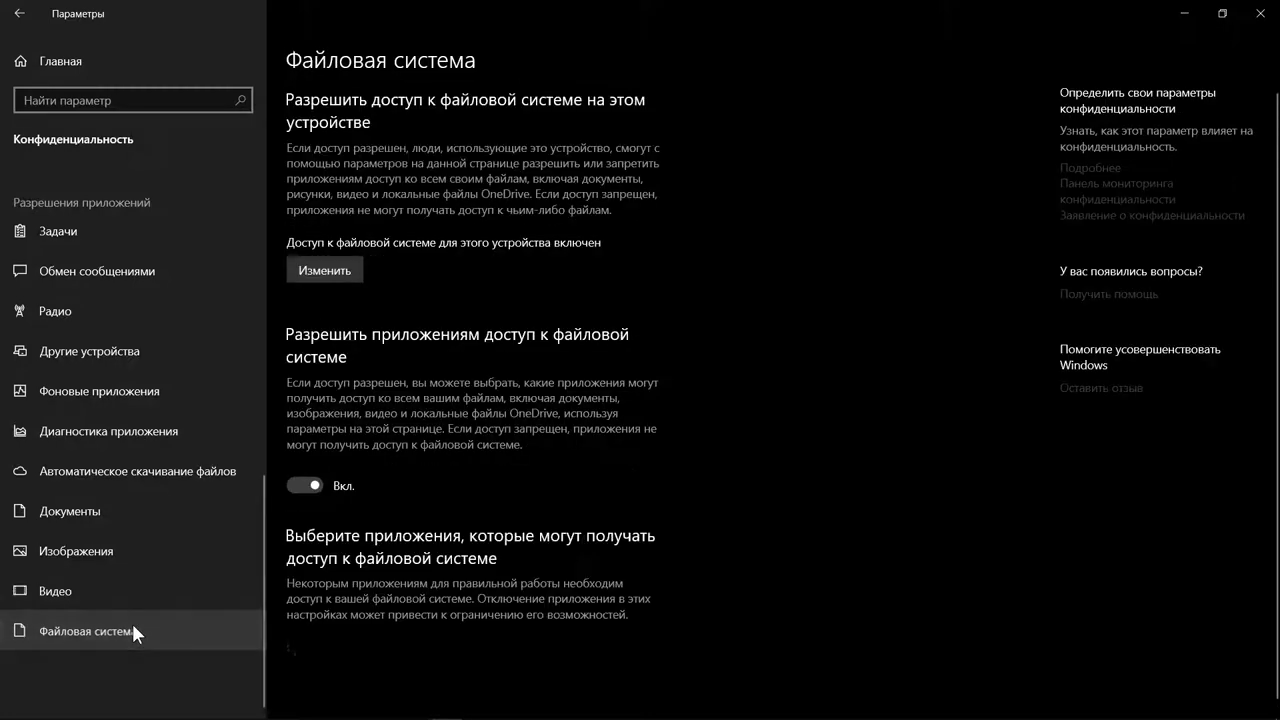
{"action": "scroll", "coordinate": [580, 425], "scroll_direction": "down", "scroll_amount": 1}
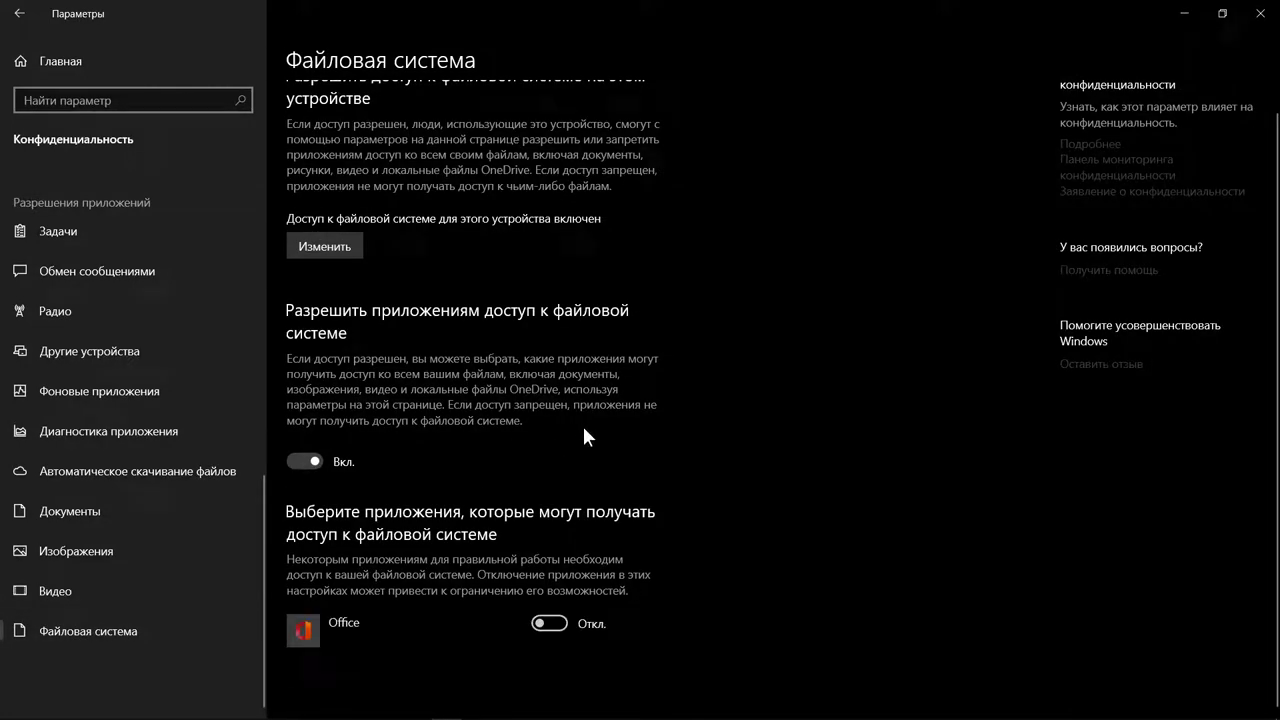
{"action": "scroll", "coordinate": [581, 423], "scroll_direction": "up", "scroll_amount": 1}
- Recheck the app diagnostics permissions, leave the privacy section and close Windows Settings
{"action": "left_click", "coordinate": [151, 475]}
{"action": "left_click", "coordinate": [136, 433]}
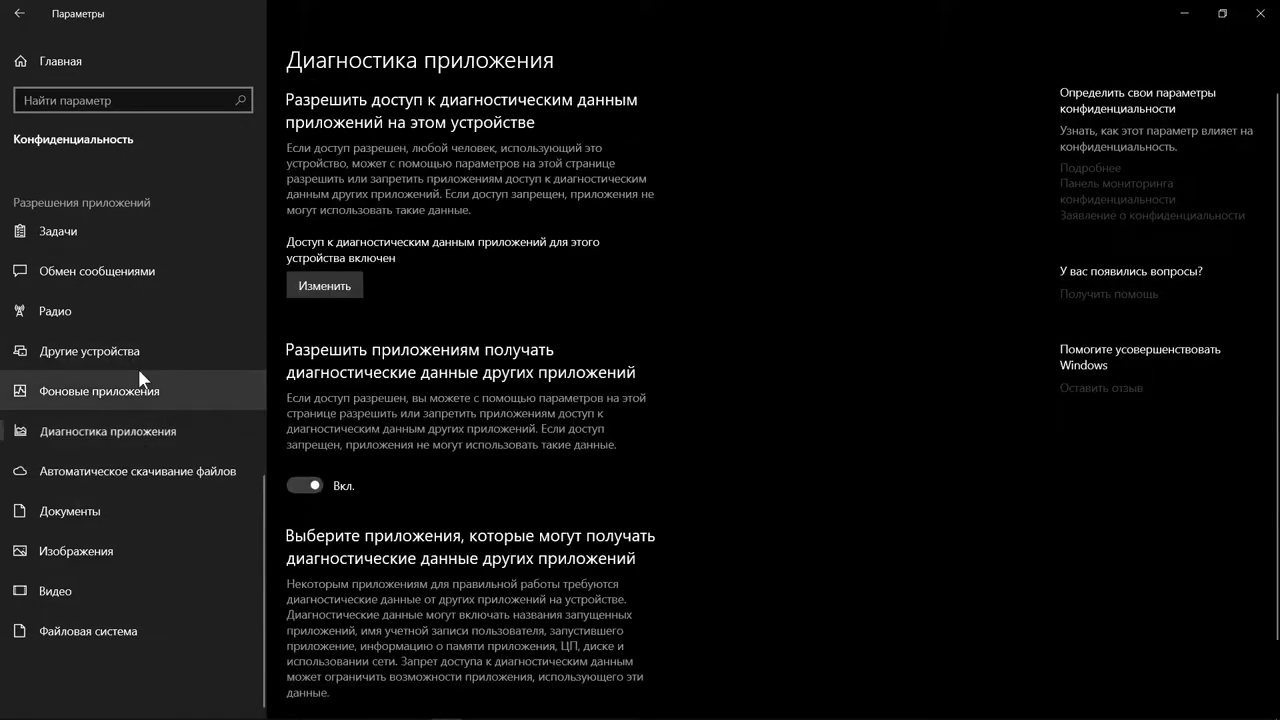
{"action": "left_click", "coordinate": [150, 272]}
{"action": "left_click", "coordinate": [19, 16]}
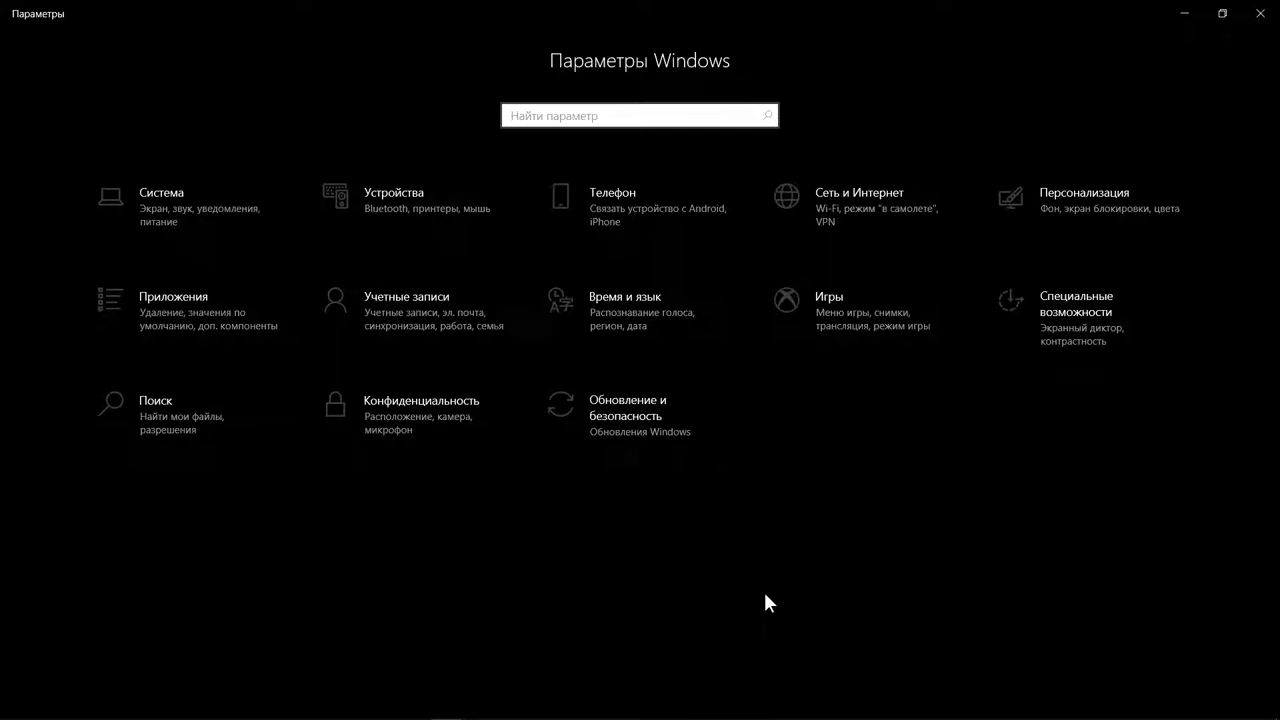
{"action": "left_click", "coordinate": [1257, 16]}
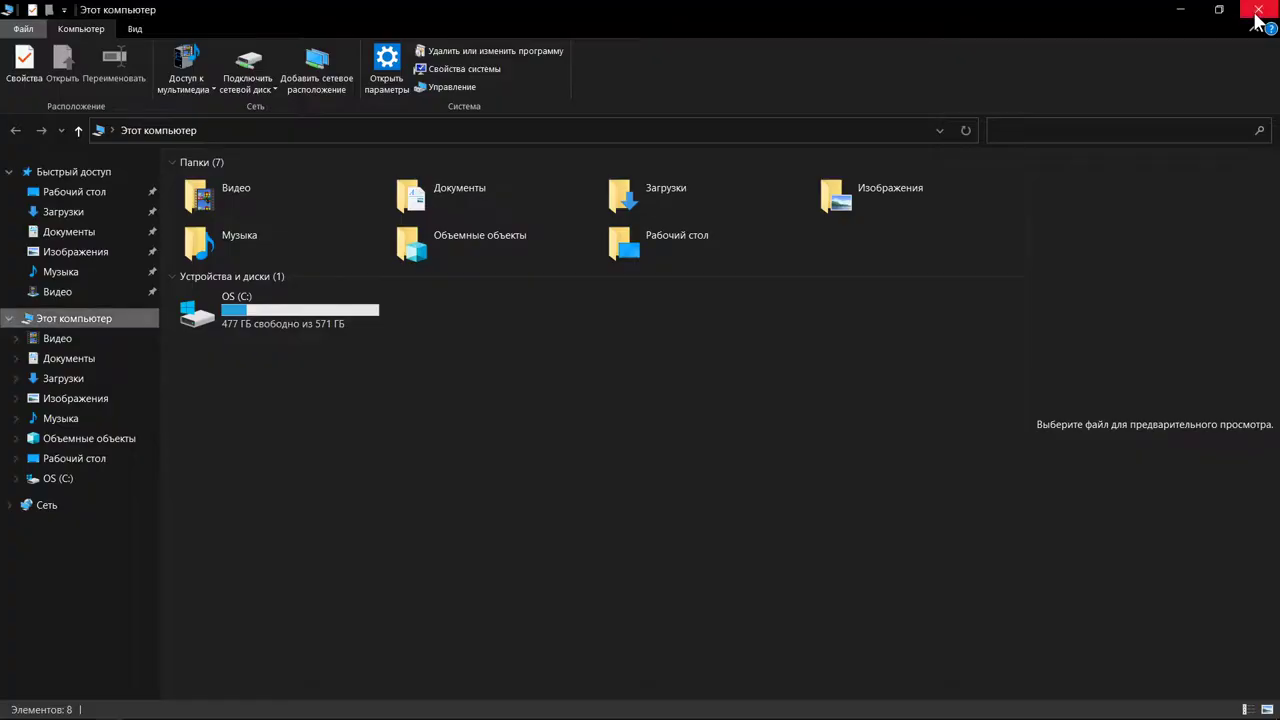
- Open the properties of drive OS (C:) and start Disk Cleanup (Очистка диска) for it
{"action": "right_click", "coordinate": [277, 313]}
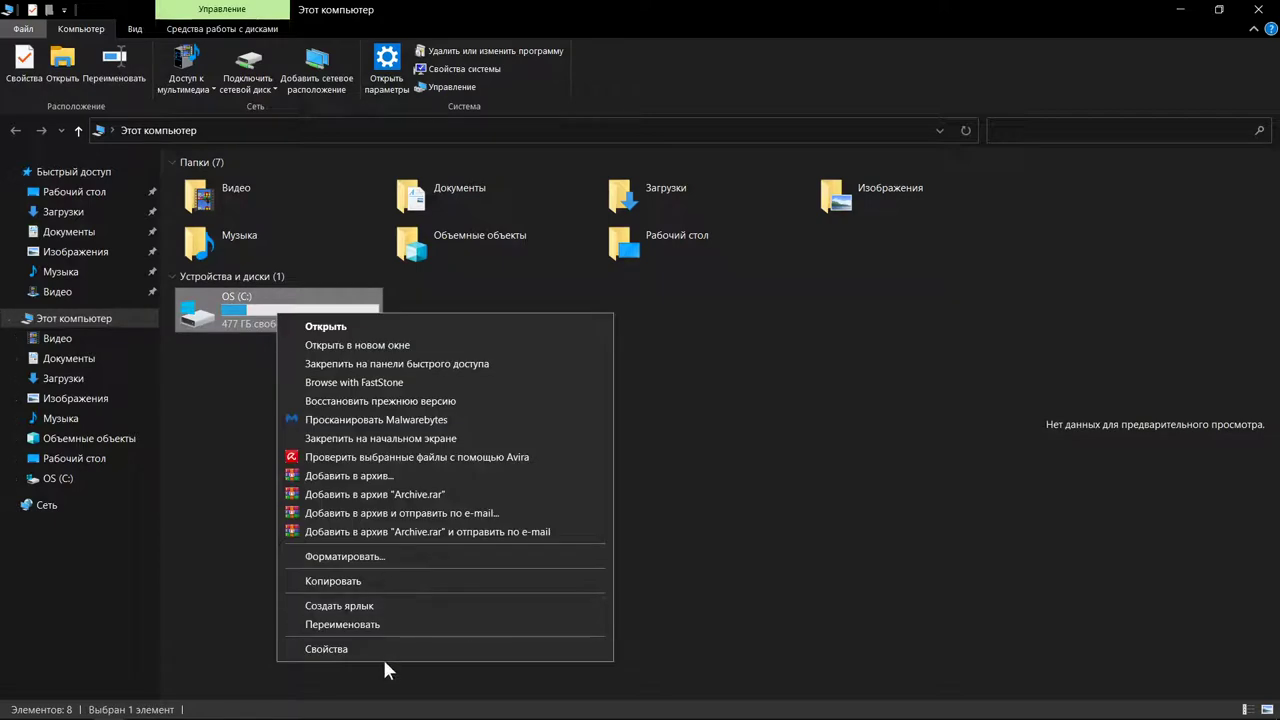
{"action": "left_click", "coordinate": [385, 652]}
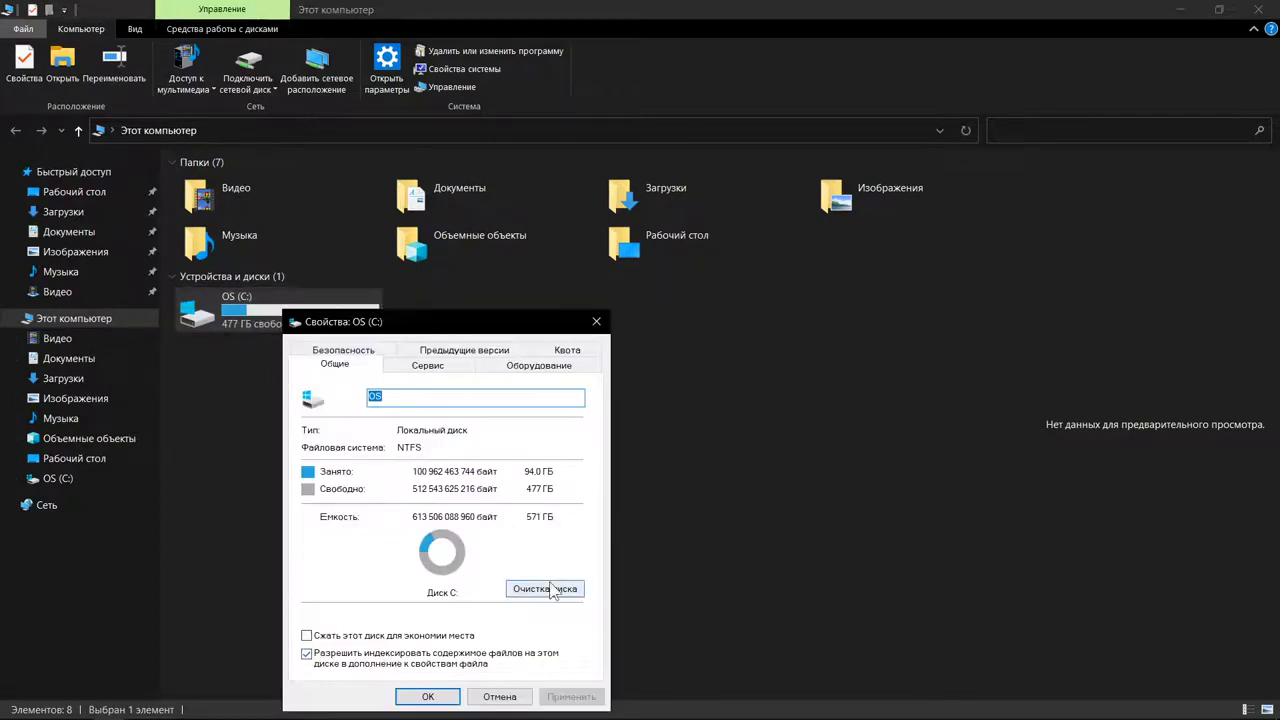
{"action": "left_click", "coordinate": [553, 590]}
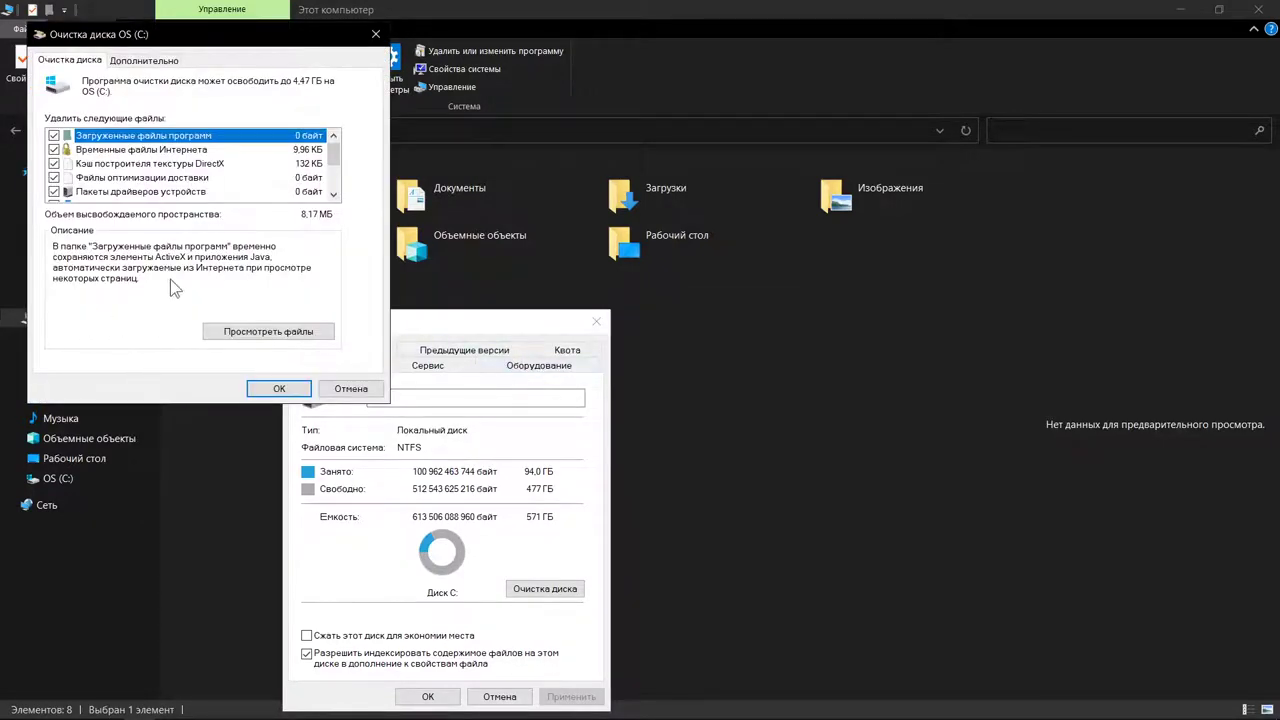
- Review the cleanup file categories, permanently delete the preselected files from drive C:, and put away the drive windows
{"action": "scroll", "coordinate": [172, 160], "scroll_direction": "down", "scroll_amount": 3}
{"action": "scroll", "coordinate": [177, 160], "scroll_direction": "up", "scroll_amount": 3}
{"action": "scroll", "coordinate": [180, 168], "scroll_direction": "down", "scroll_amount": 3}
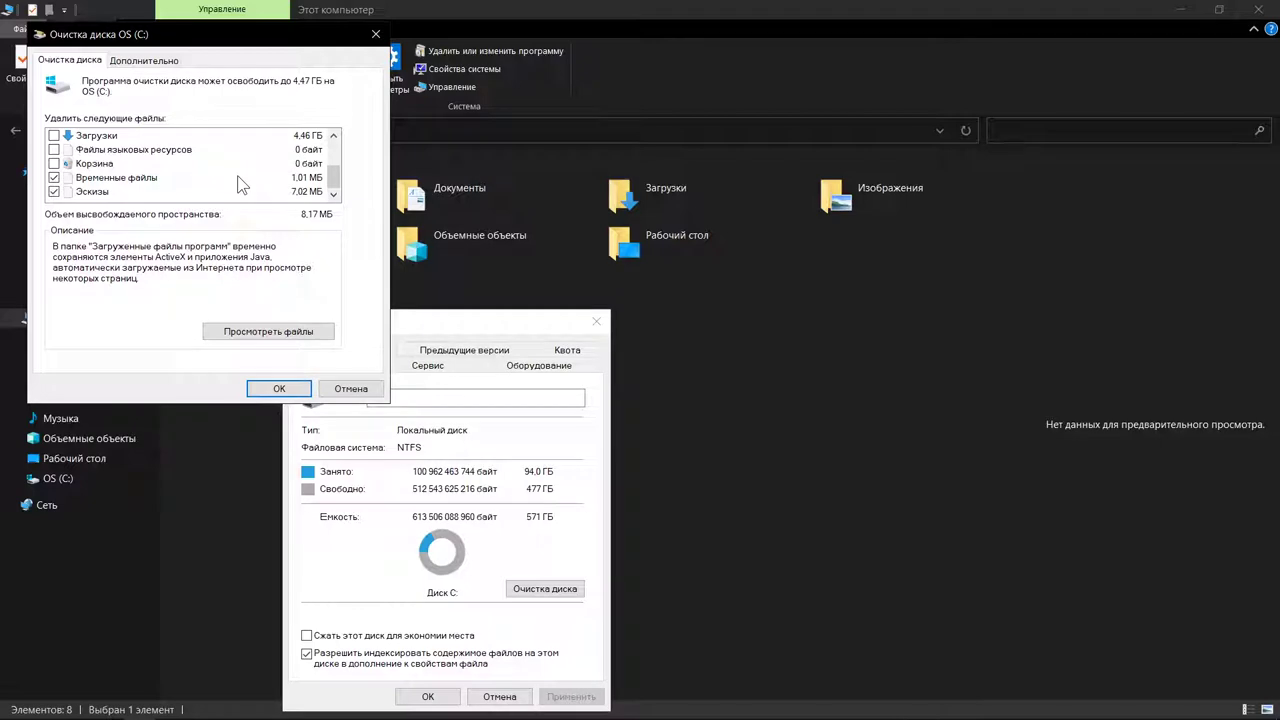
{"action": "left_click", "coordinate": [276, 389]}
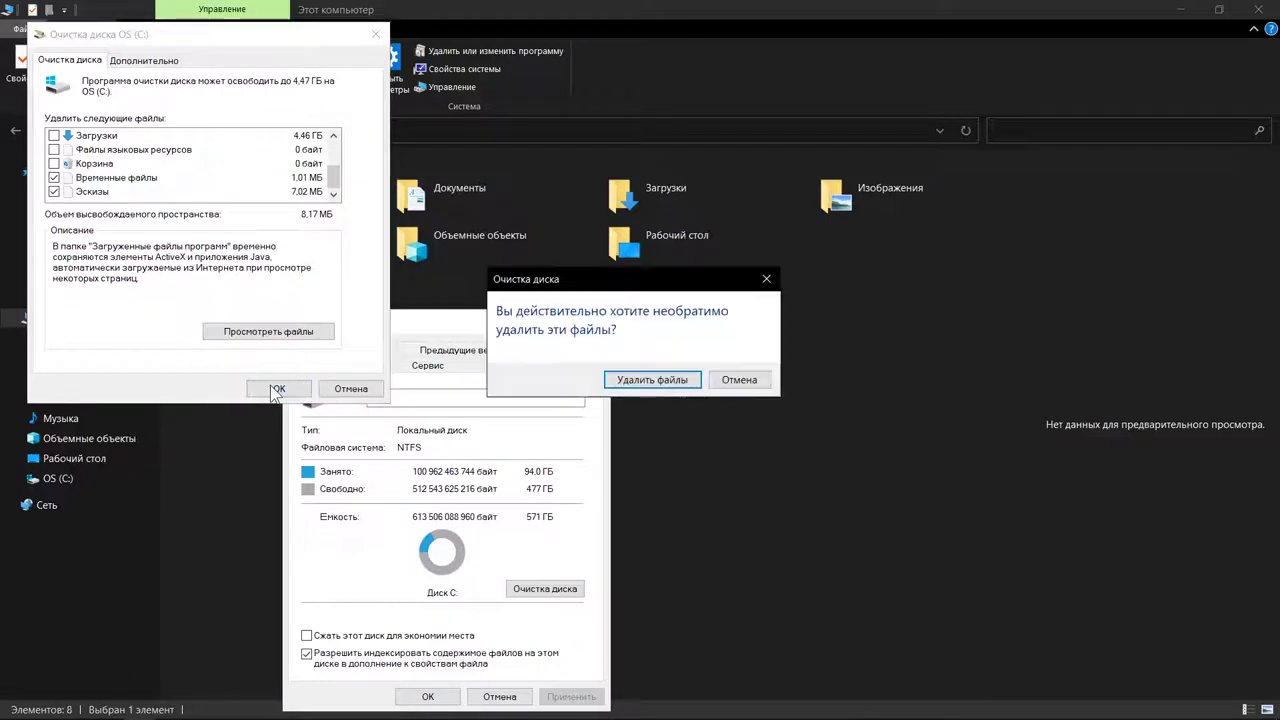
{"action": "left_click", "coordinate": [672, 388]}
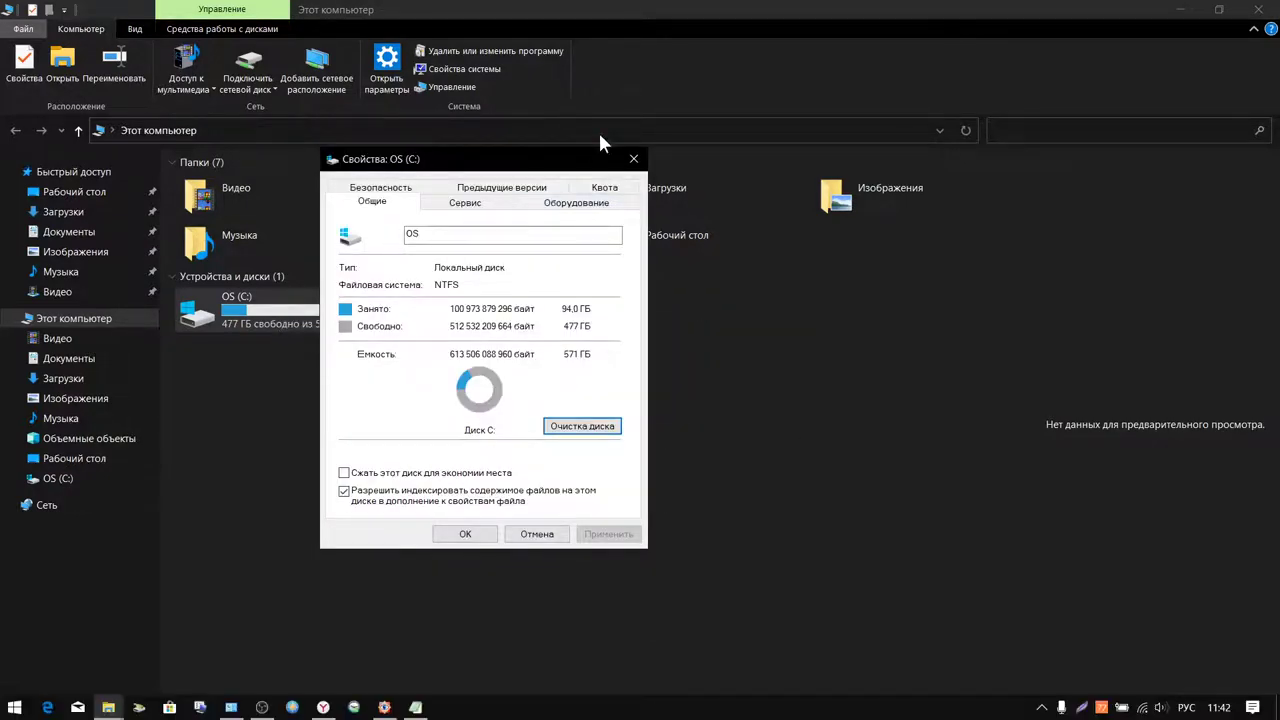
{"action": "left_click", "coordinate": [633, 159]}
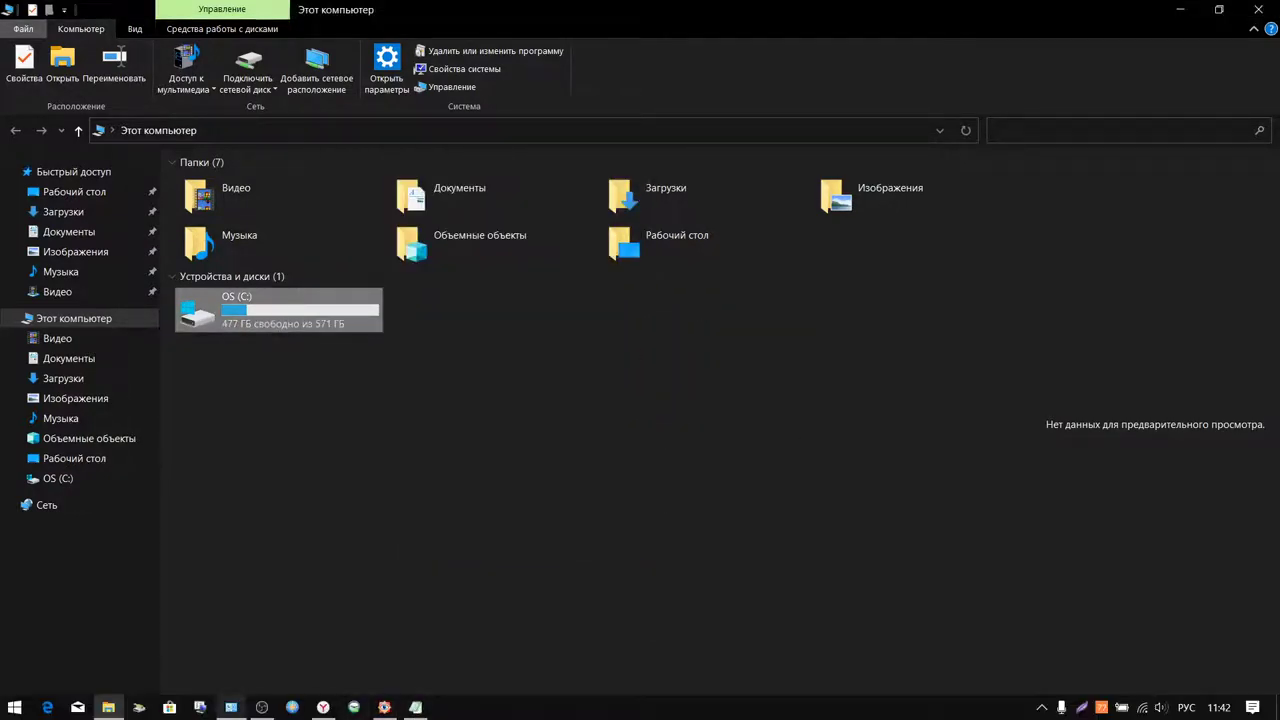
{"action": "left_click", "coordinate": [1190, 10]}
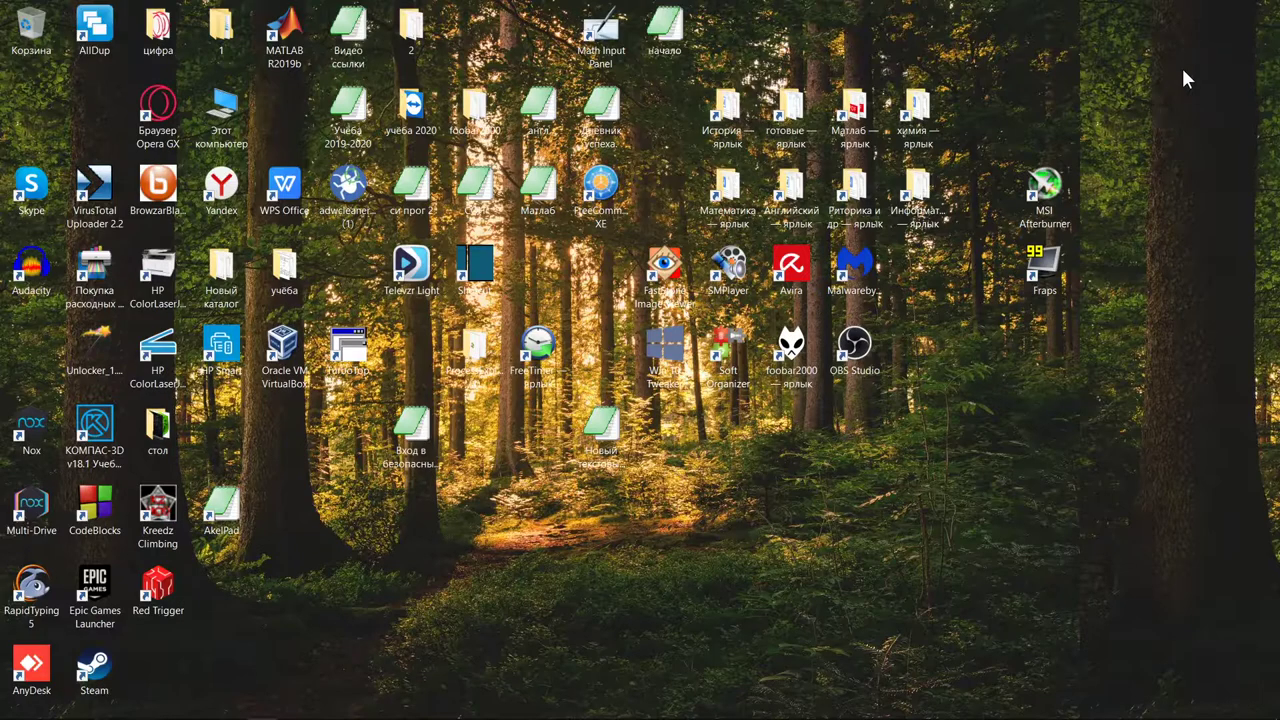
{"action": "left_click_drag", "start_coordinate": [937, 289], "coordinate": [645, 370]}
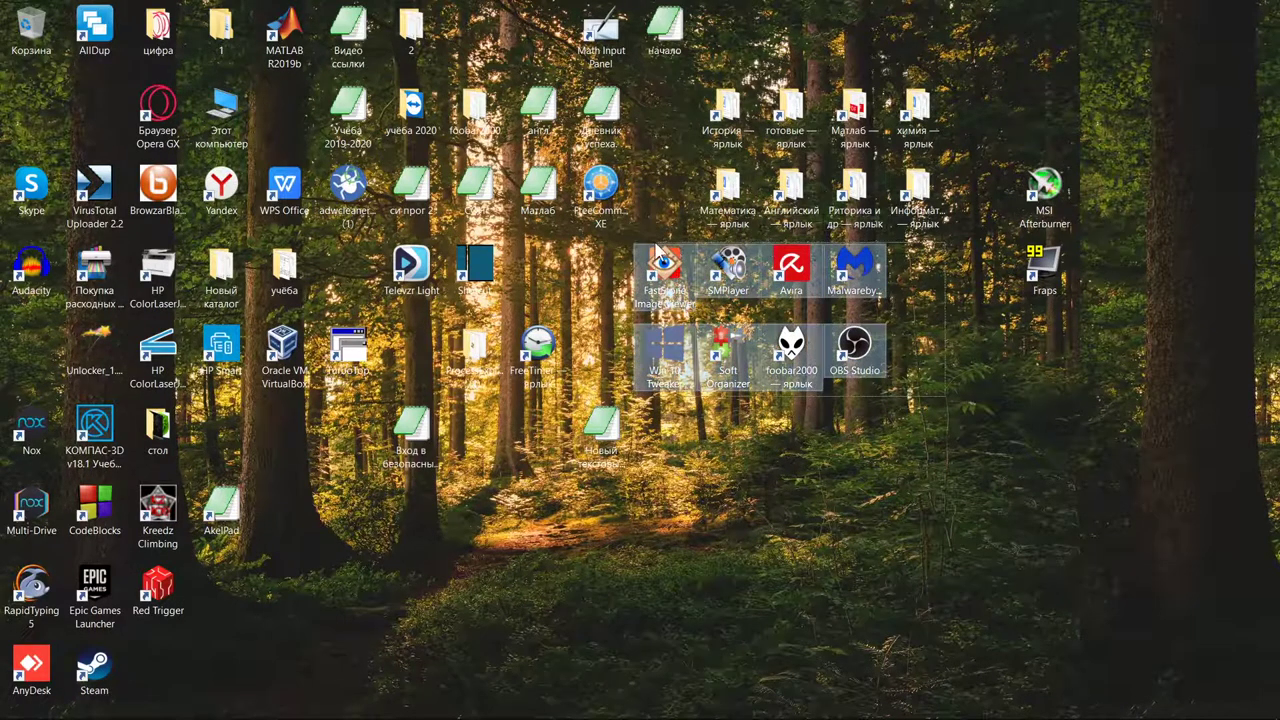
{"action": "left_click", "coordinate": [821, 578]}
- Switch to Mem Reduct and open its program settings (Настройки)
{"action": "mouse_move", "coordinate": [1027, 712]}
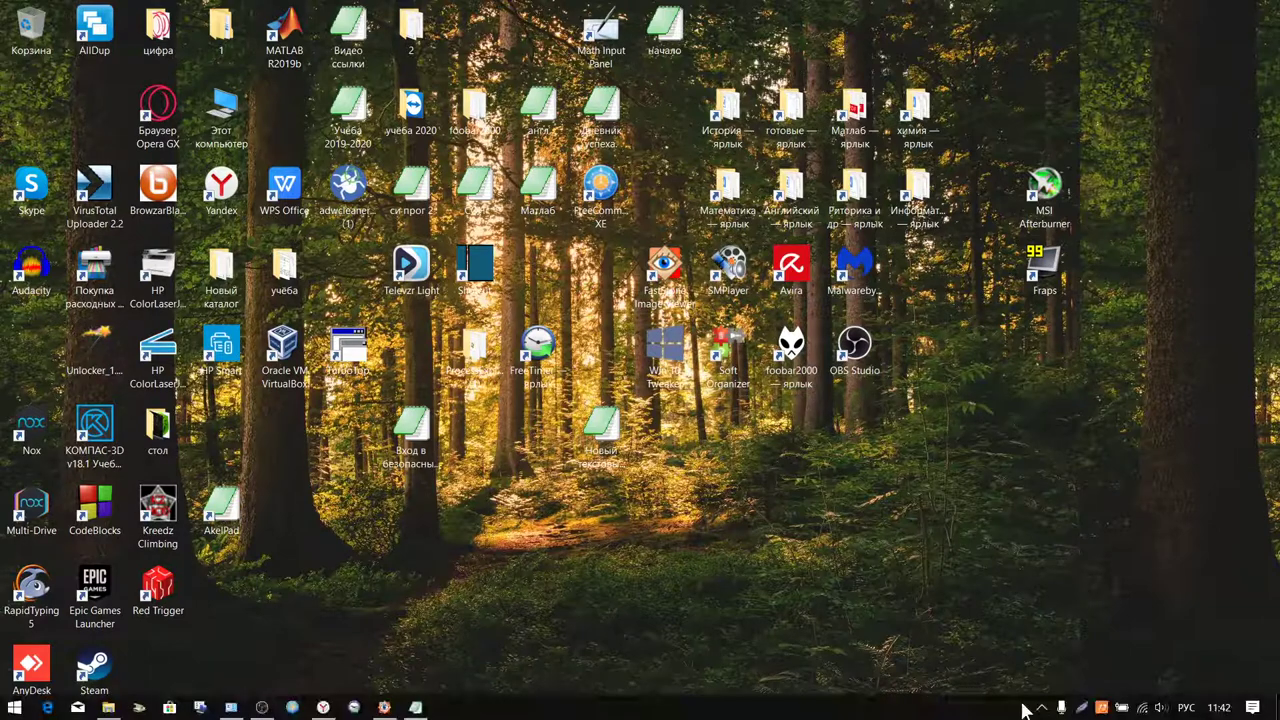
{"action": "left_click", "coordinate": [1101, 708]}
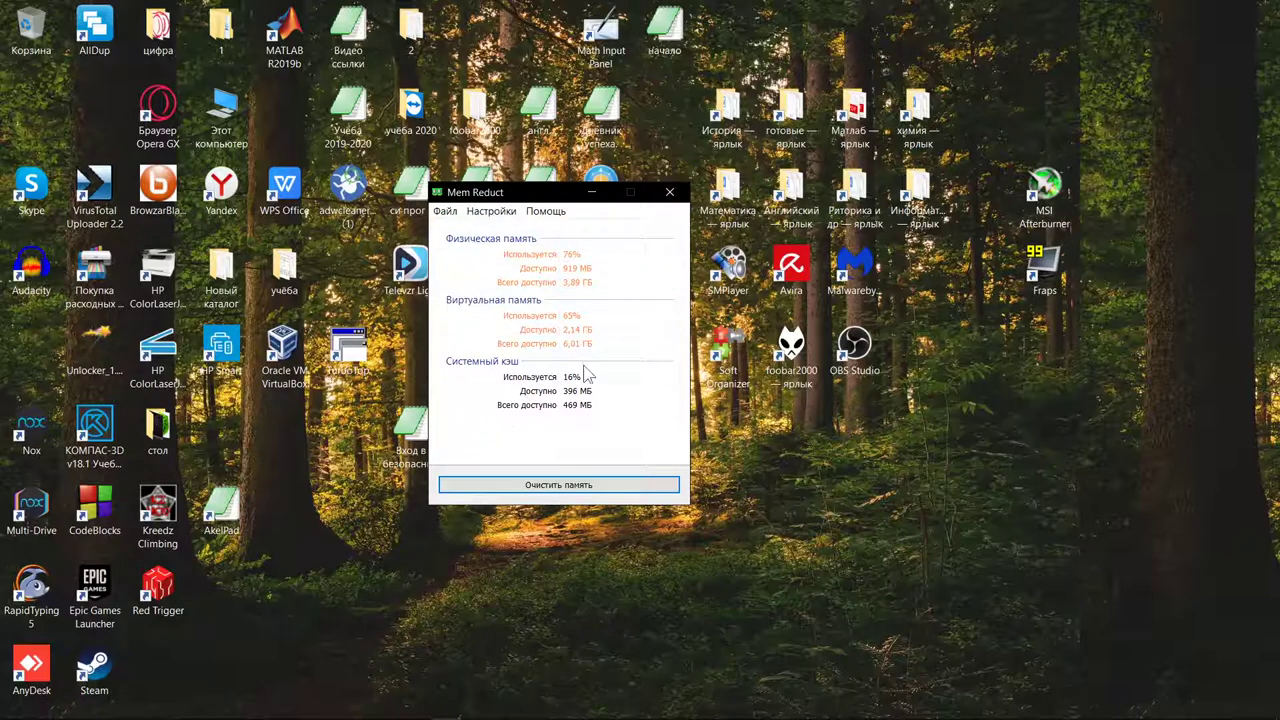
{"action": "left_click", "coordinate": [448, 212]}
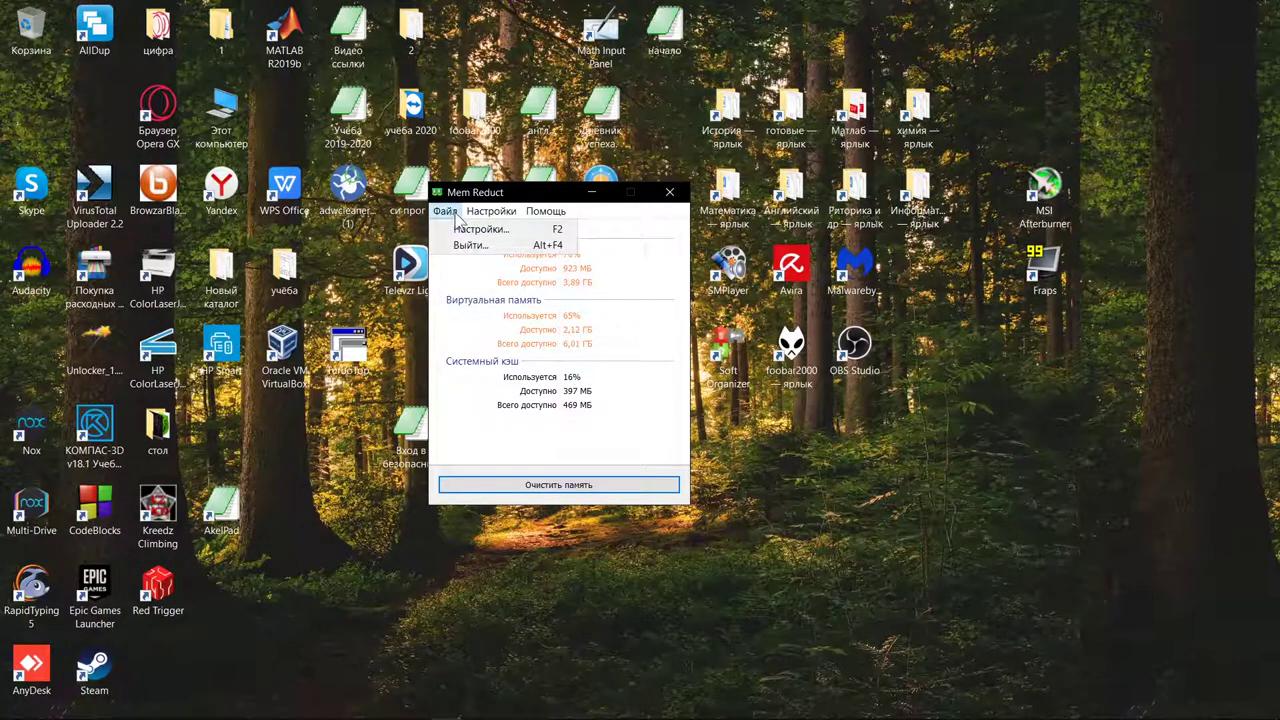
{"action": "left_click", "coordinate": [552, 377]}
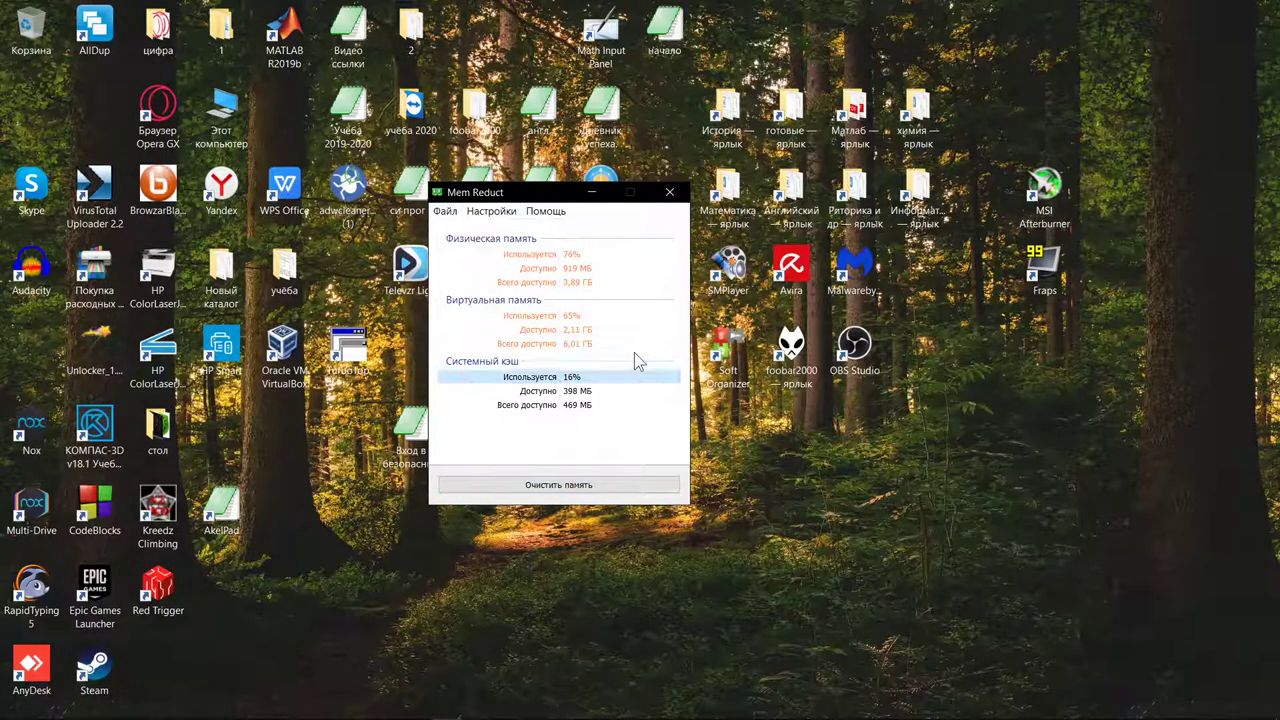
{"action": "left_click", "coordinate": [661, 290]}
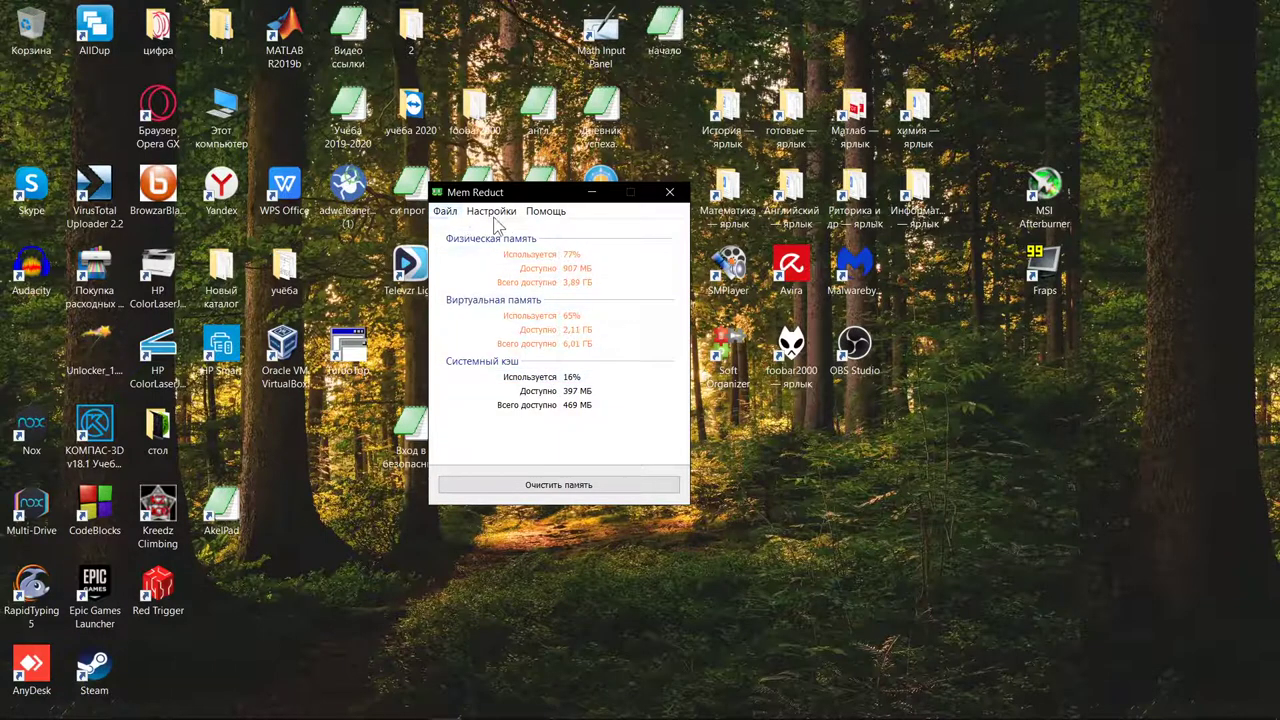
{"action": "left_click", "coordinate": [446, 212]}
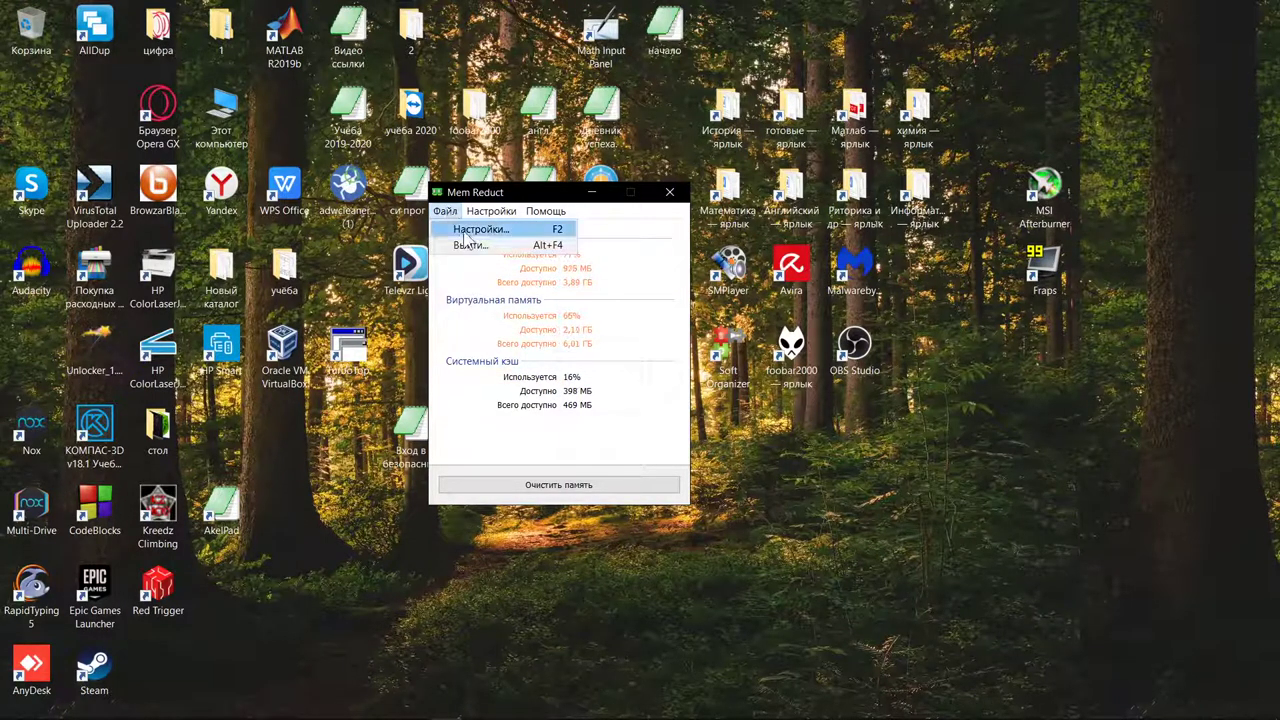
{"action": "left_click", "coordinate": [464, 234]}
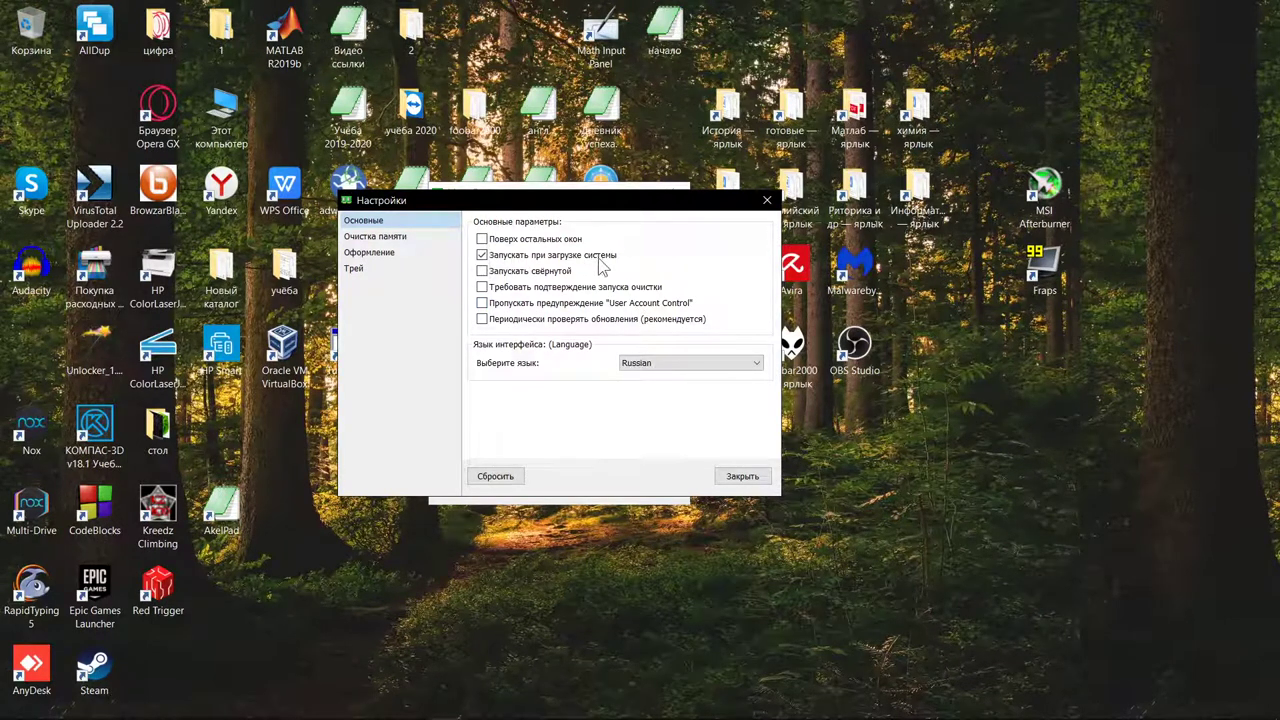
- Review Mem Reduct's memory cleaning (Очистка памяти), appearance (Оформление) and tray (Трей) settings, and close the program's windows
{"action": "left_click", "coordinate": [410, 239]}
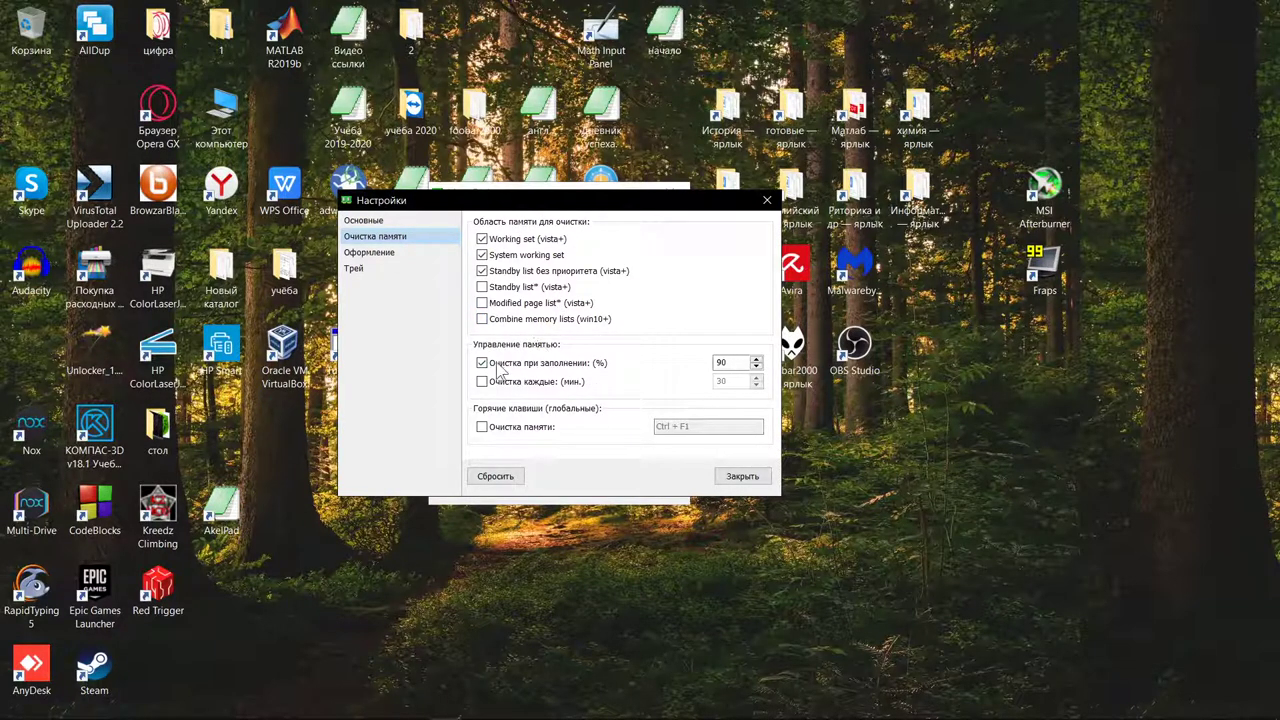
{"action": "left_click", "coordinate": [727, 366]}
{"action": "left_click", "coordinate": [390, 256]}
{"action": "left_click", "coordinate": [392, 261]}
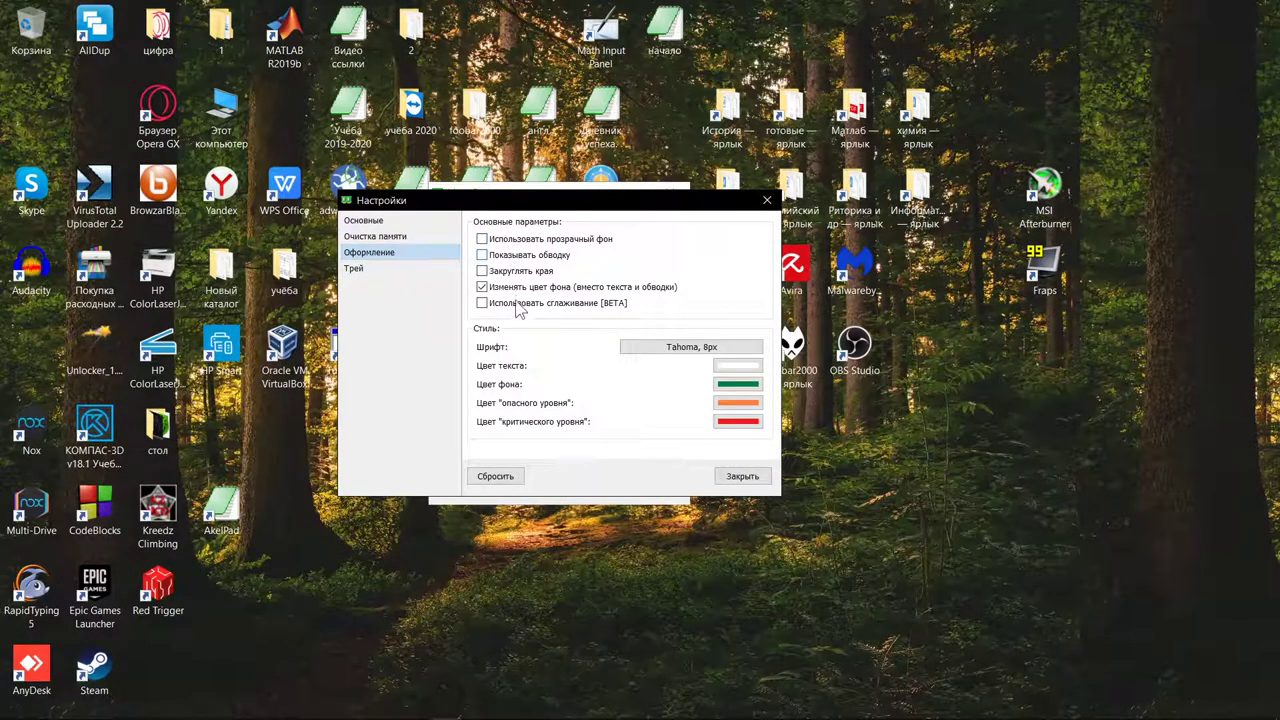
{"action": "left_click", "coordinate": [376, 270]}
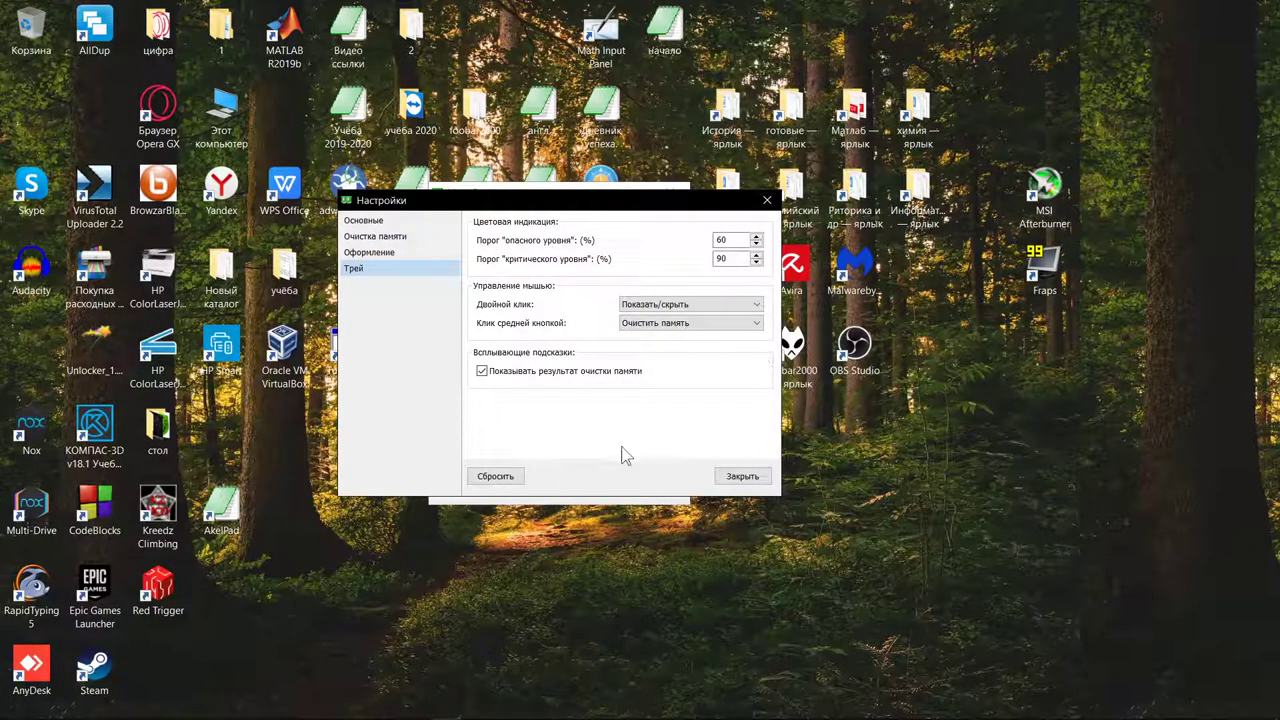
{"action": "left_click", "coordinate": [740, 477]}
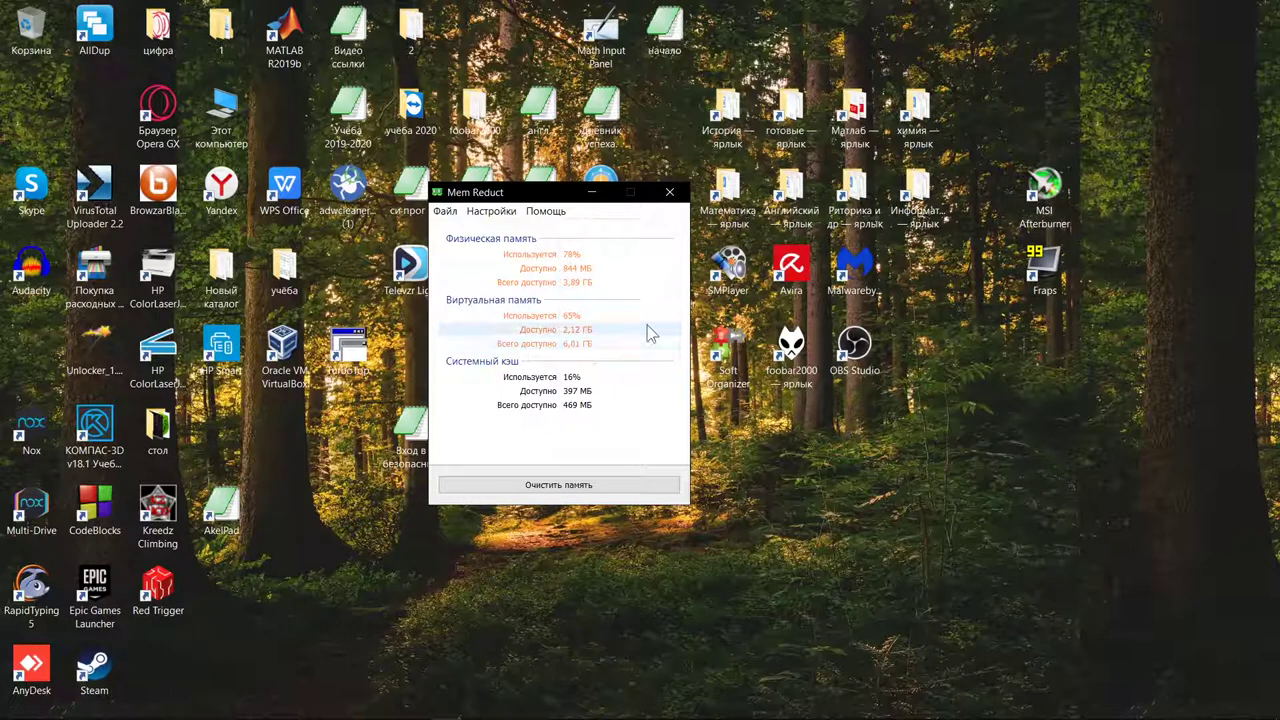
{"action": "left_click", "coordinate": [670, 198]}
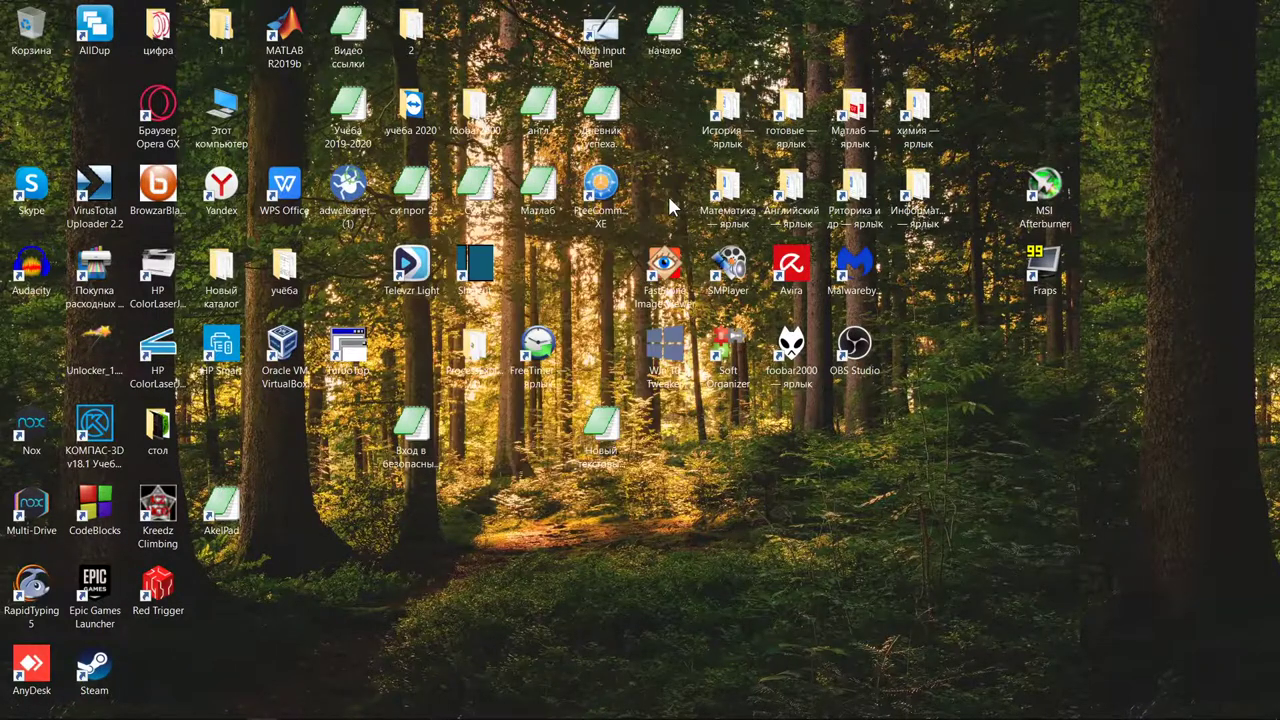
- Launch Win 10 Tweaker and select all privacy options (Конфиденциальность), and bring up the context menu options (Контекстное меню)
{"action": "mouse_move", "coordinate": [500, 712]}
{"action": "double_click", "coordinate": [686, 370]}
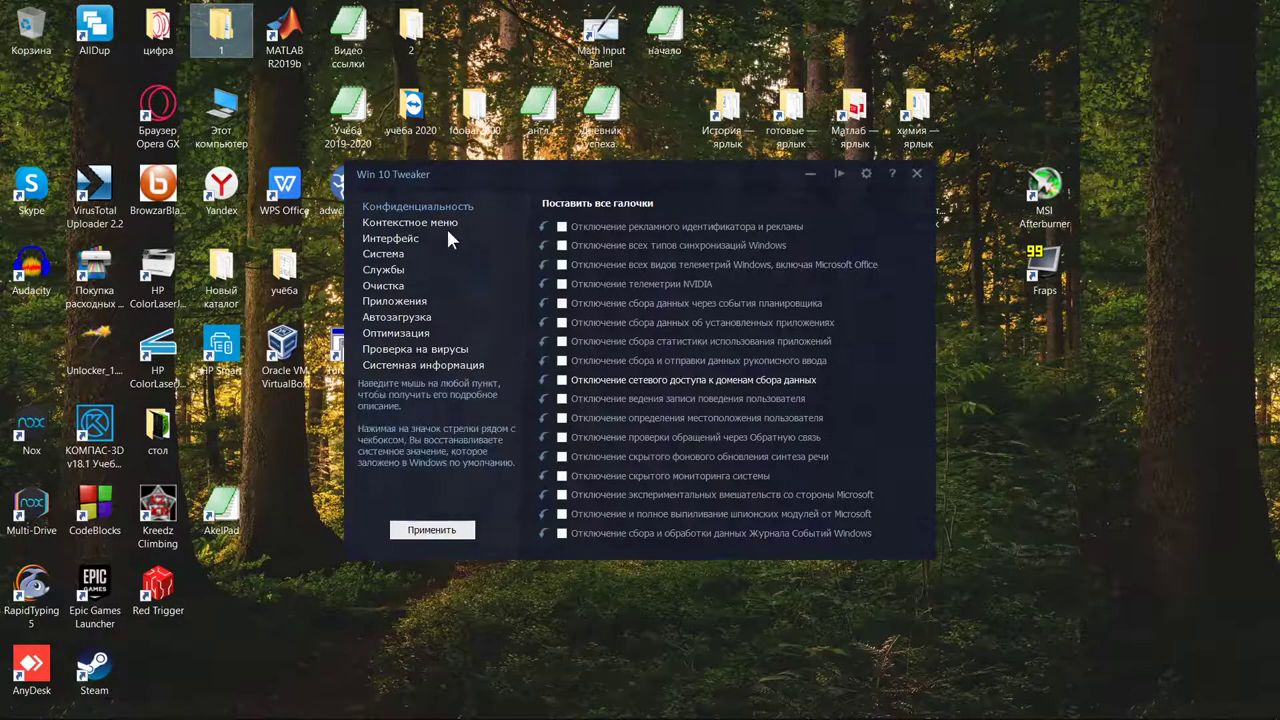
{"action": "left_click", "coordinate": [597, 203]}
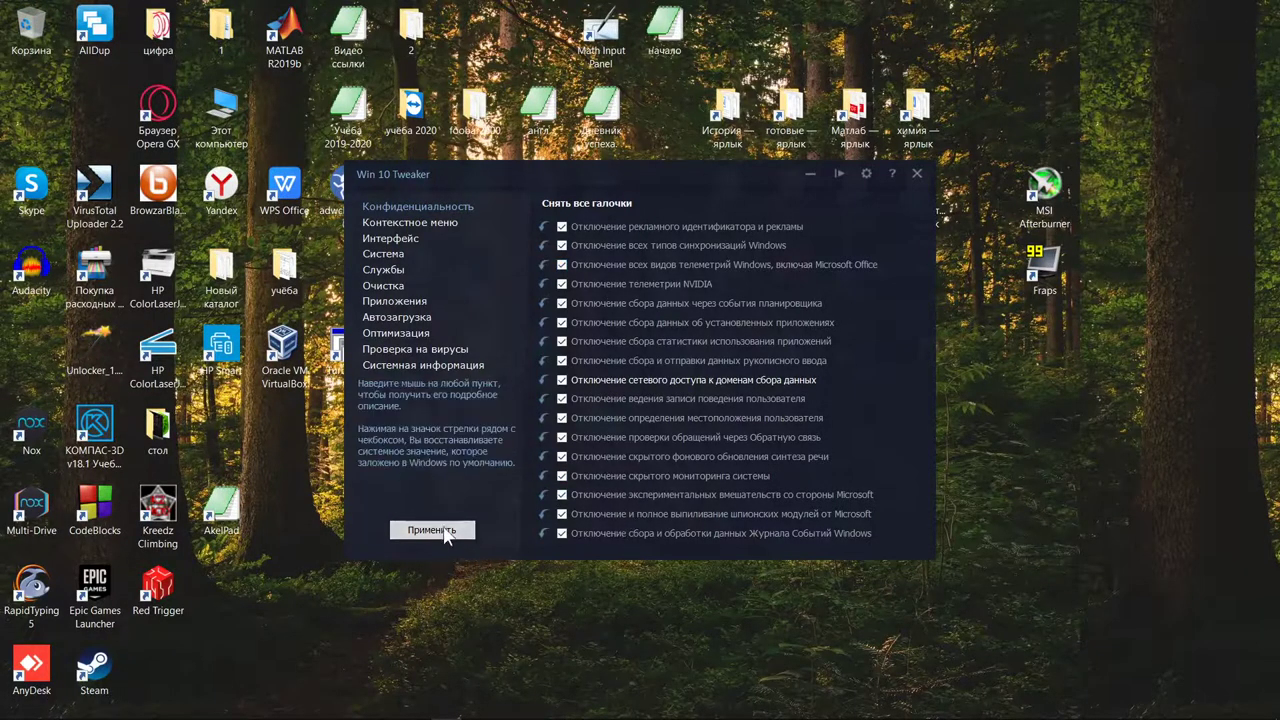
{"action": "left_click", "coordinate": [451, 224]}
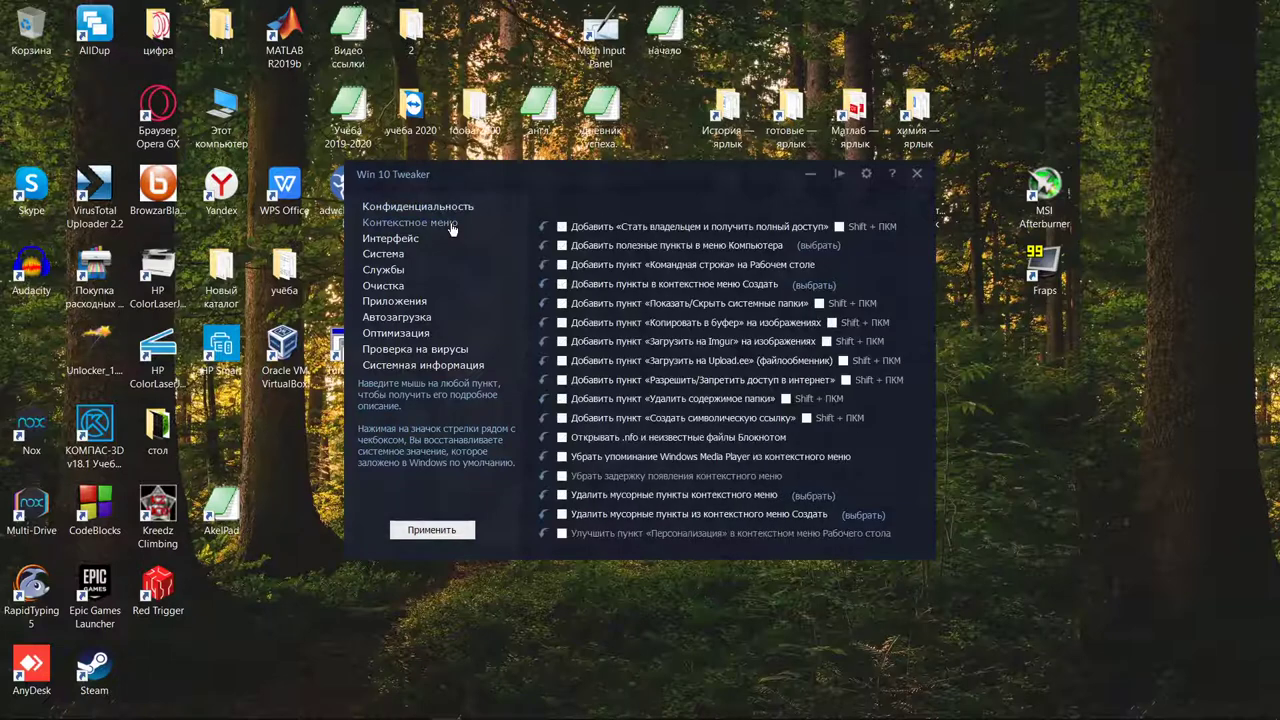
- Review the privacy, context menu, interface (Интерфейс), system (Система) and services (Службы) tweaks in Win 10 Tweaker
{"action": "left_click", "coordinate": [474, 208]}
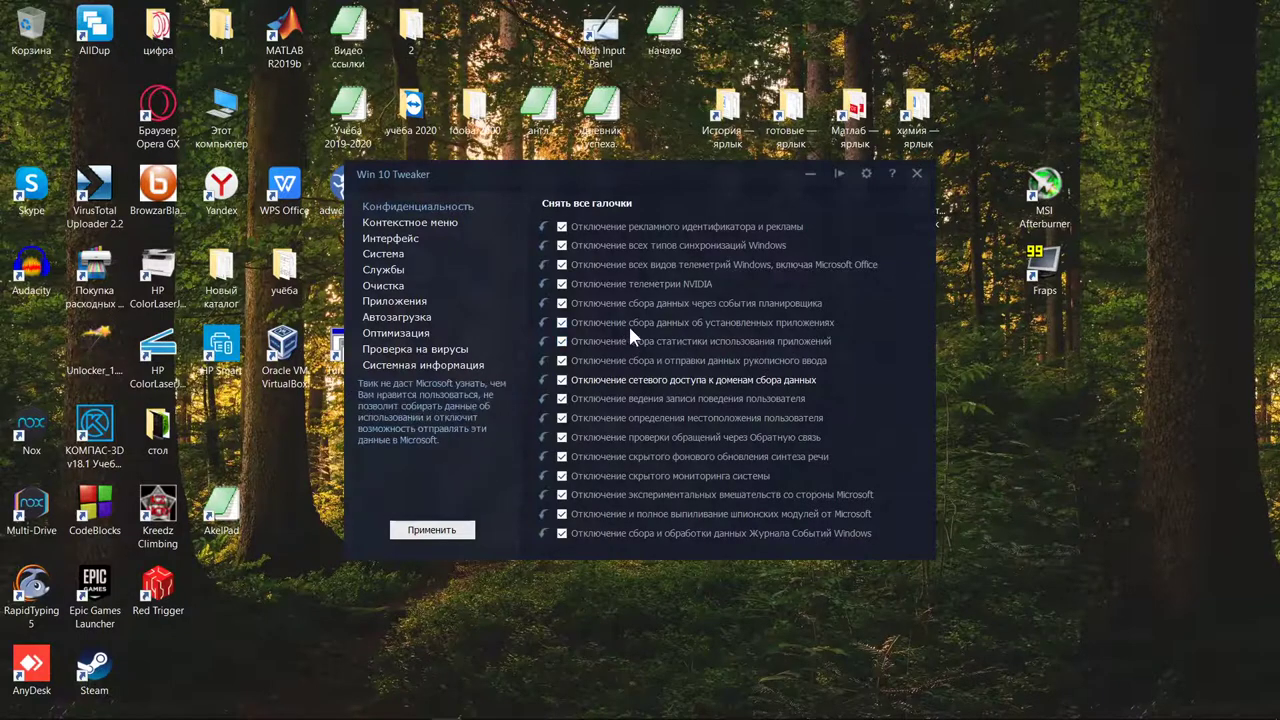
{"action": "left_click", "coordinate": [418, 224]}
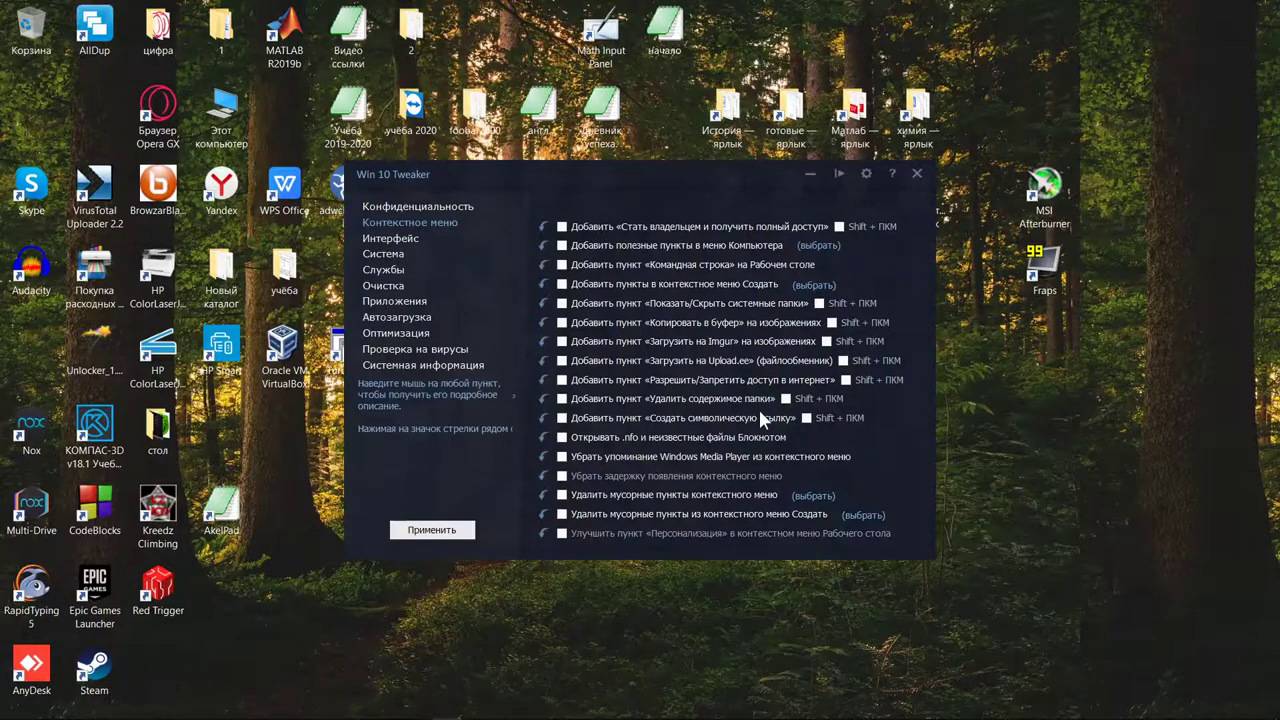
{"action": "left_click", "coordinate": [385, 245]}
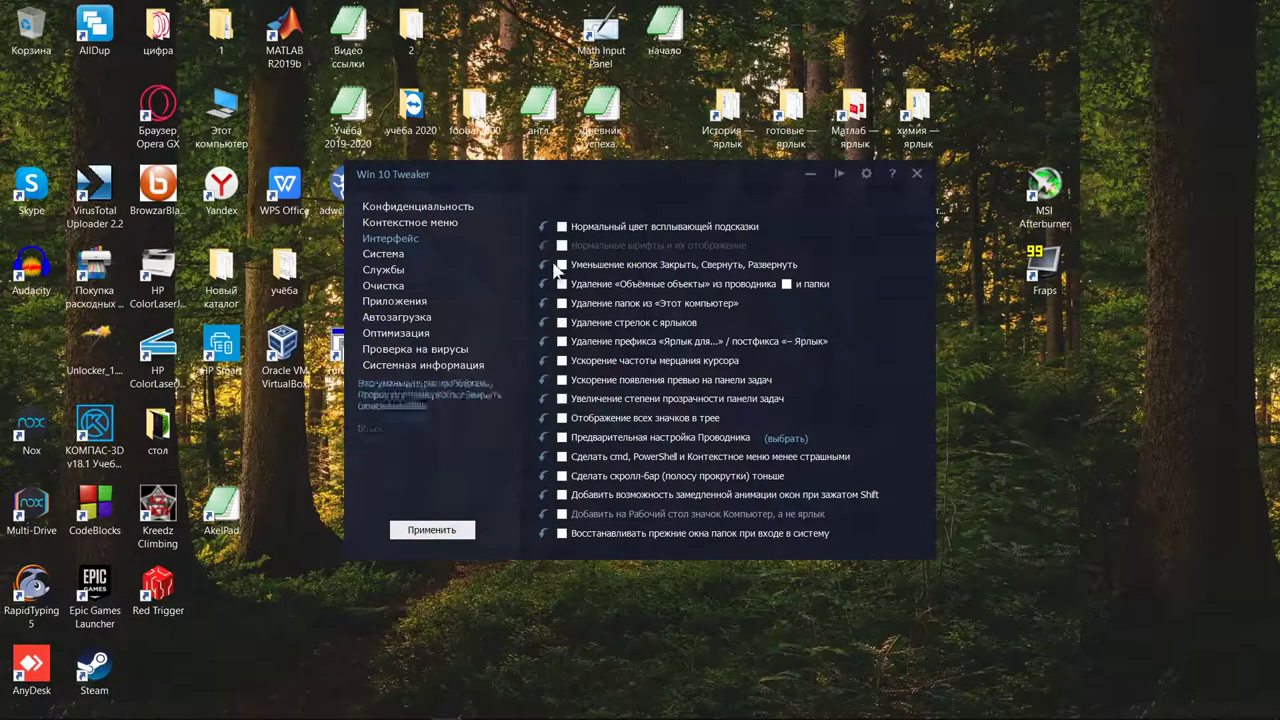
{"action": "left_click", "coordinate": [387, 254]}
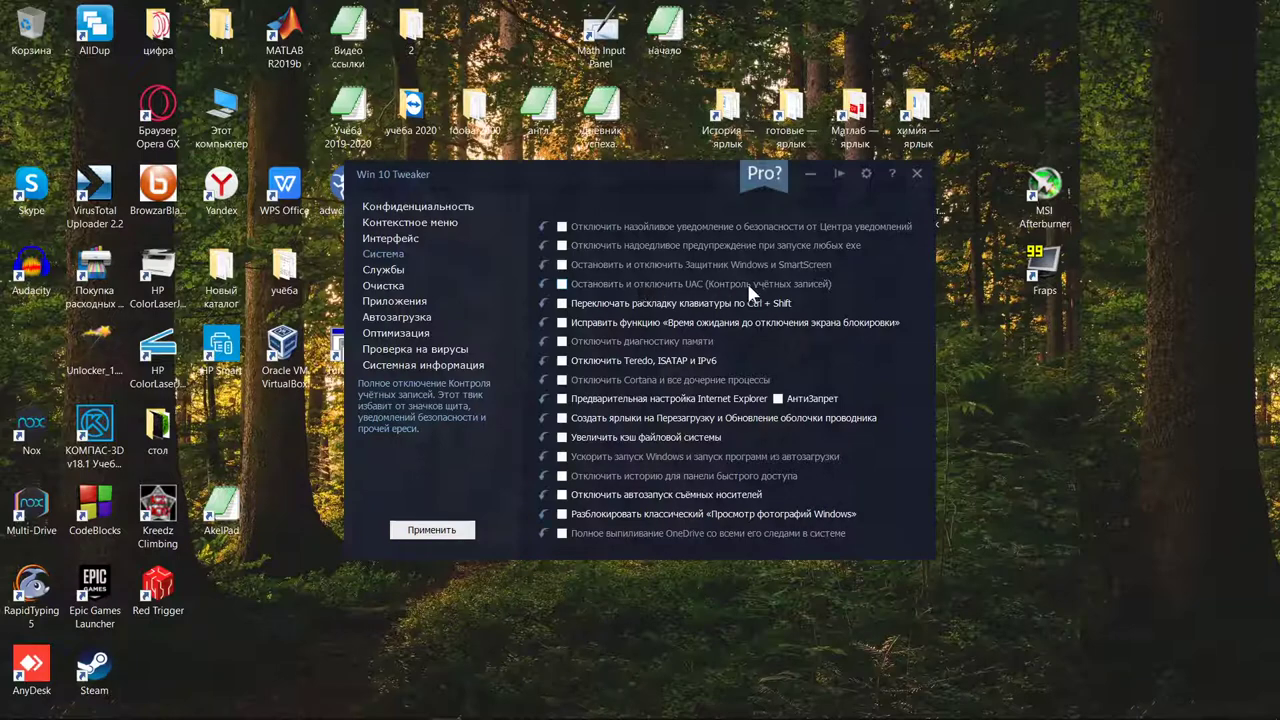
{"action": "left_click", "coordinate": [606, 282]}
{"action": "left_click", "coordinate": [606, 282]}
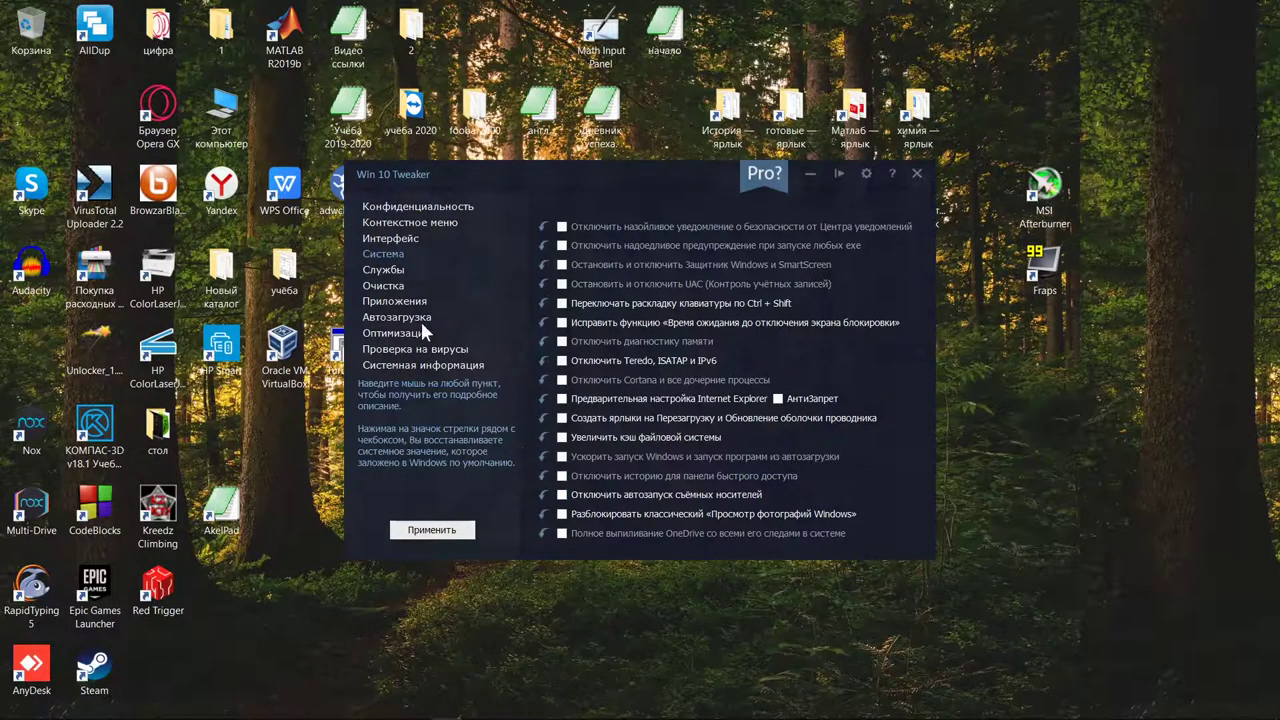
{"action": "left_click", "coordinate": [386, 271]}
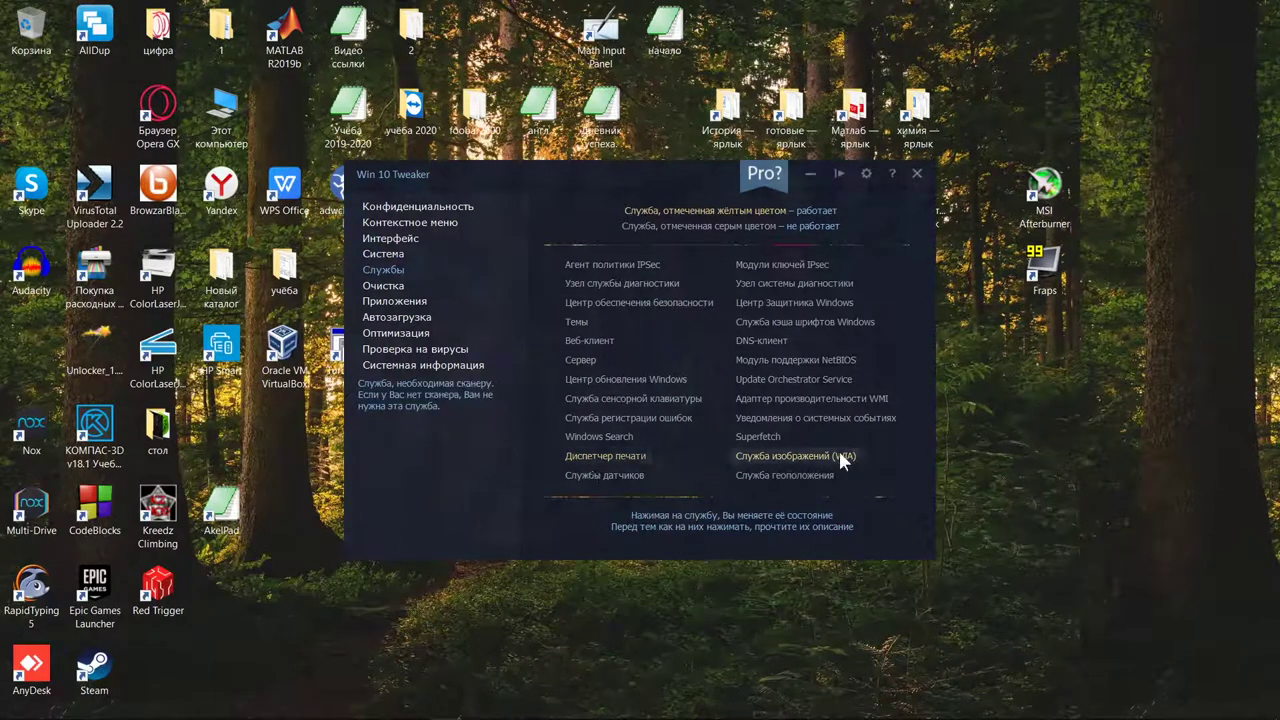
- Bring up the cleanup options (Очистка), dismiss the exception message, and apply the preselected cleanup items
{"action": "left_click", "coordinate": [383, 286]}
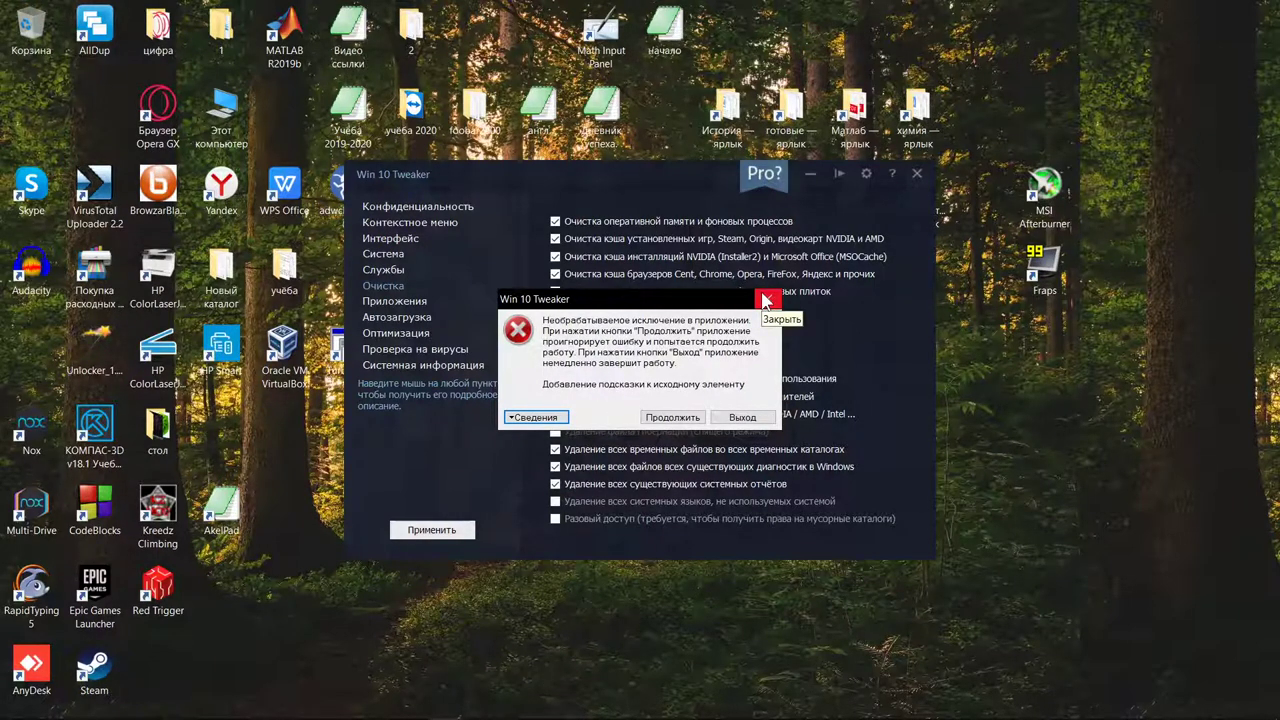
{"action": "left_click", "coordinate": [765, 300]}
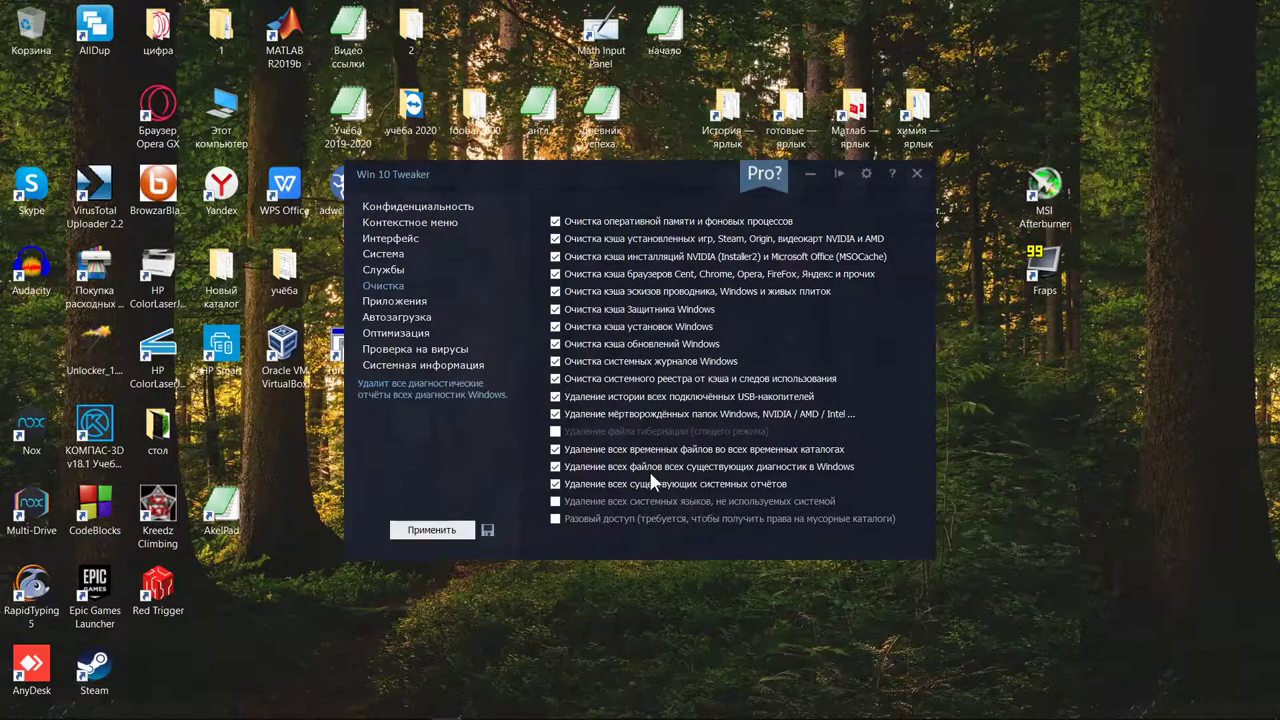
{"action": "left_click", "coordinate": [426, 532]}
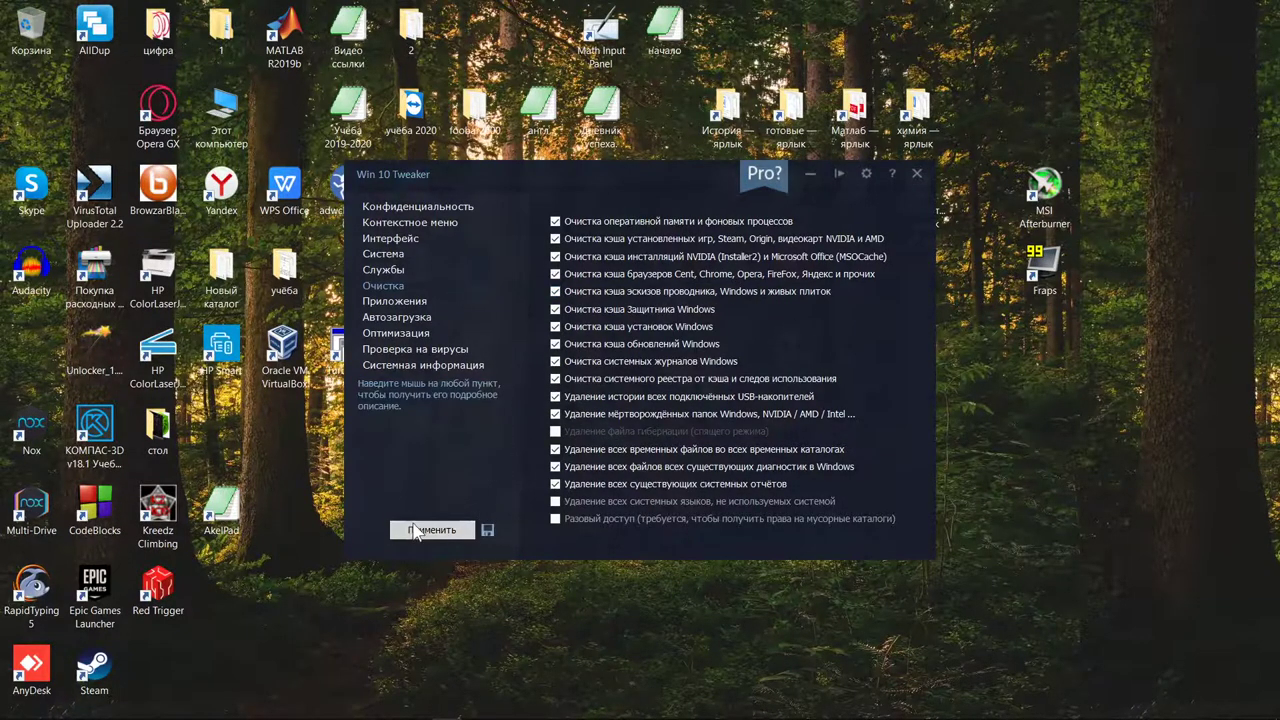
- Look through the apps (Приложения) and startup (Автозагрузка) sections, and exit Win 10 Tweaker from the exception message
{"action": "left_click", "coordinate": [424, 302]}
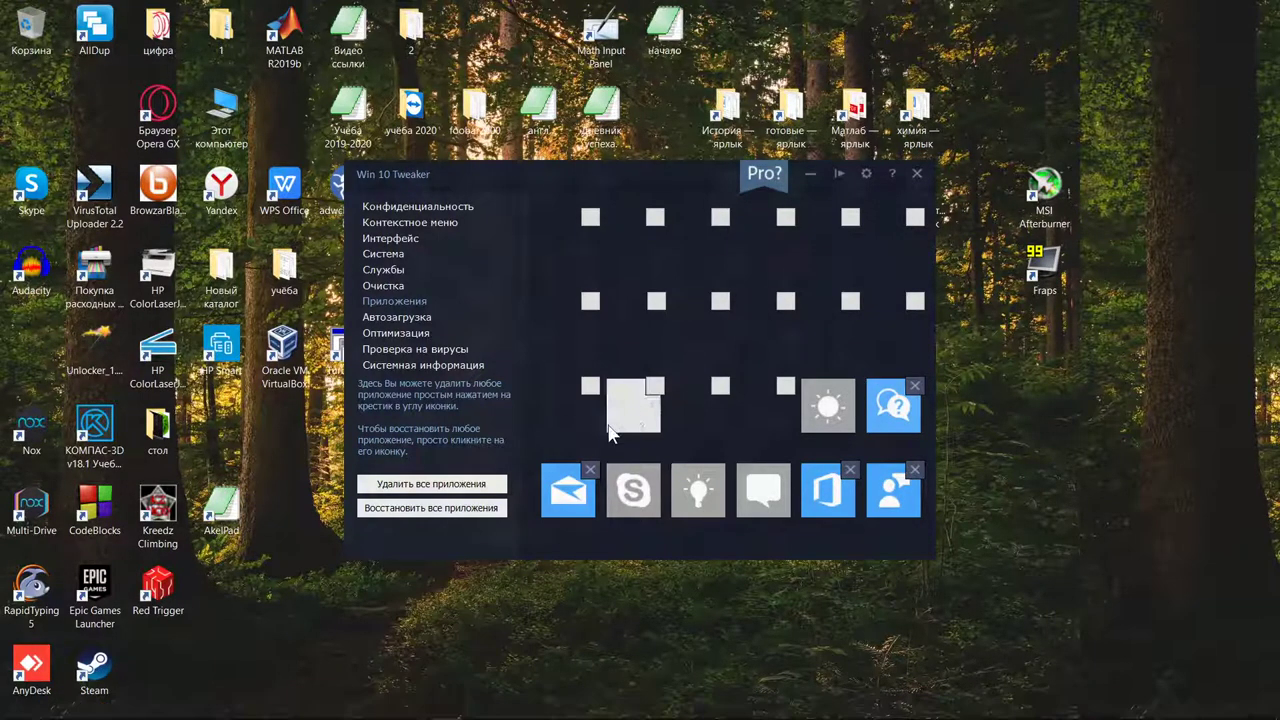
{"action": "left_click", "coordinate": [405, 317]}
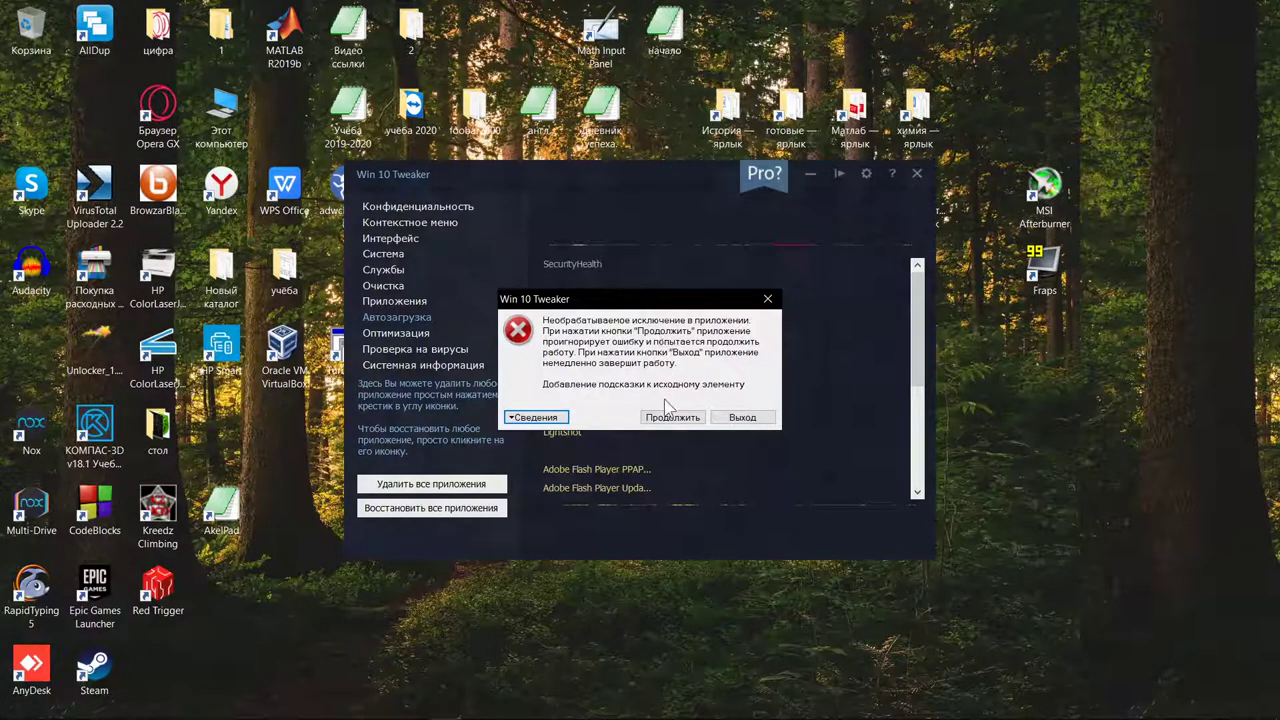
{"action": "left_click", "coordinate": [730, 420]}
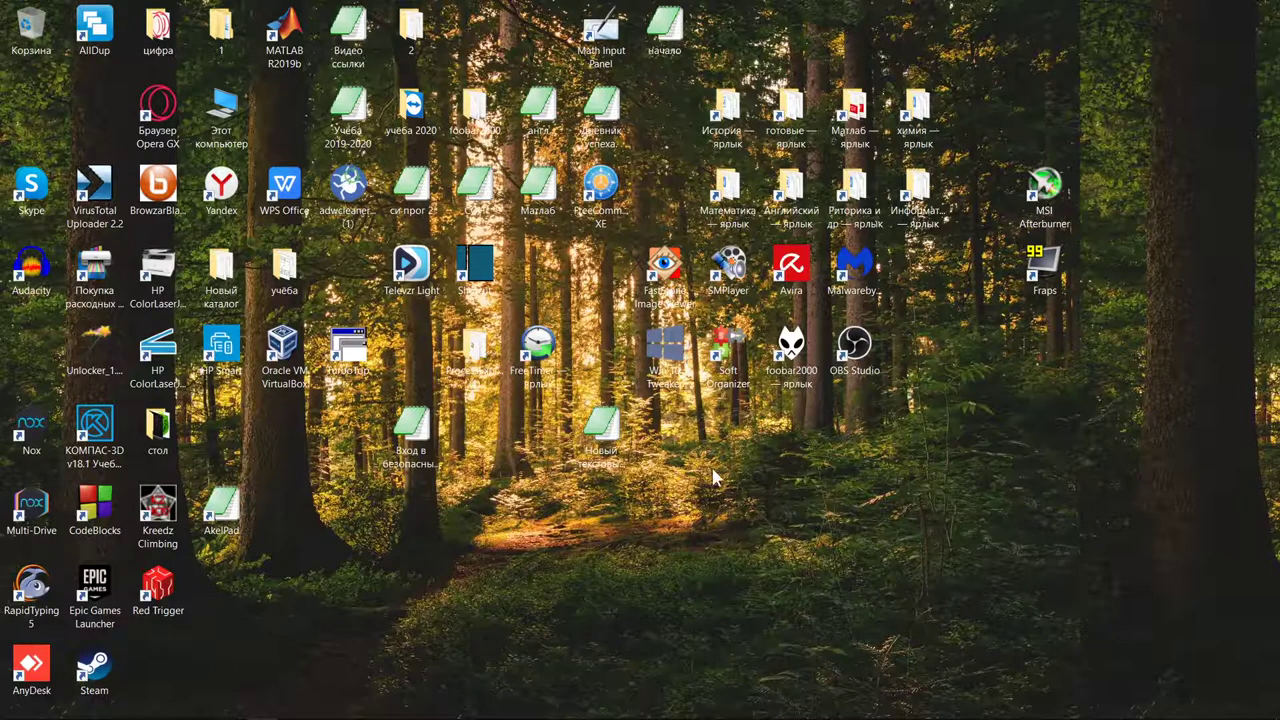
- Launch Soft Organizer, examine the removal option for RivaTuner Statistics Server and the rest of the installed programs list, and close it
{"action": "left_click", "coordinate": [745, 345]}
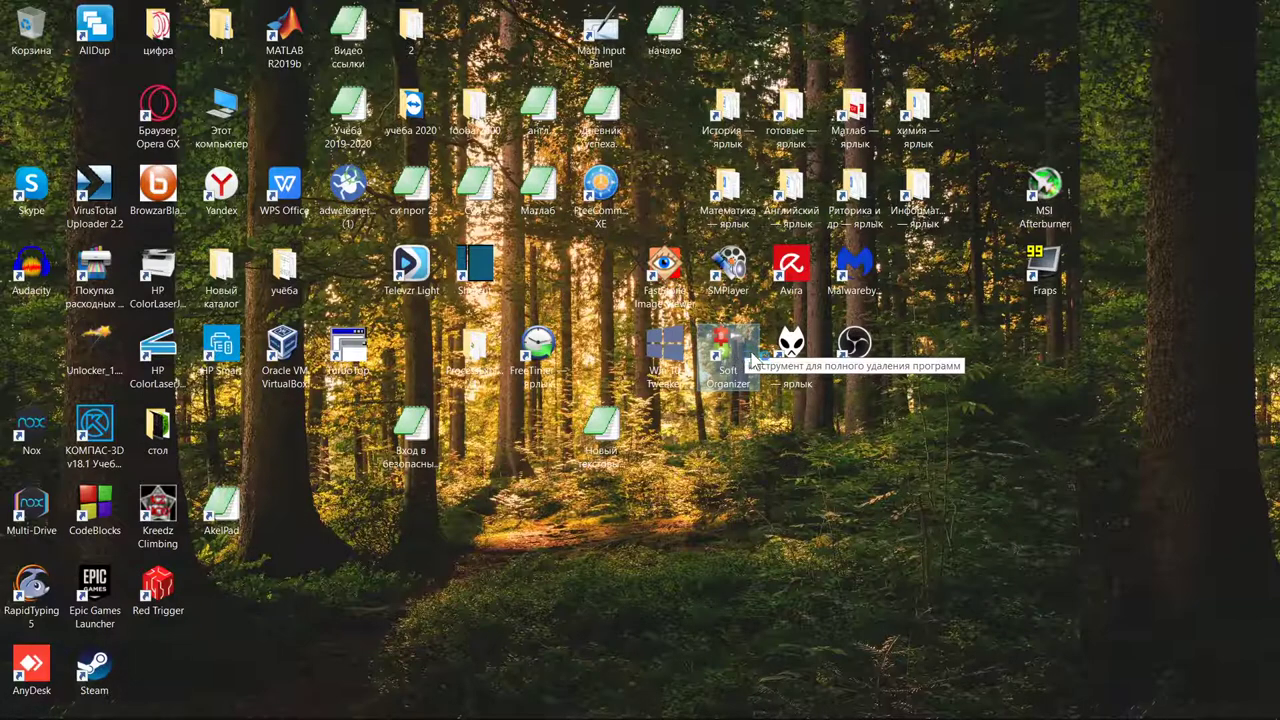
{"action": "double_click", "coordinate": [752, 360]}
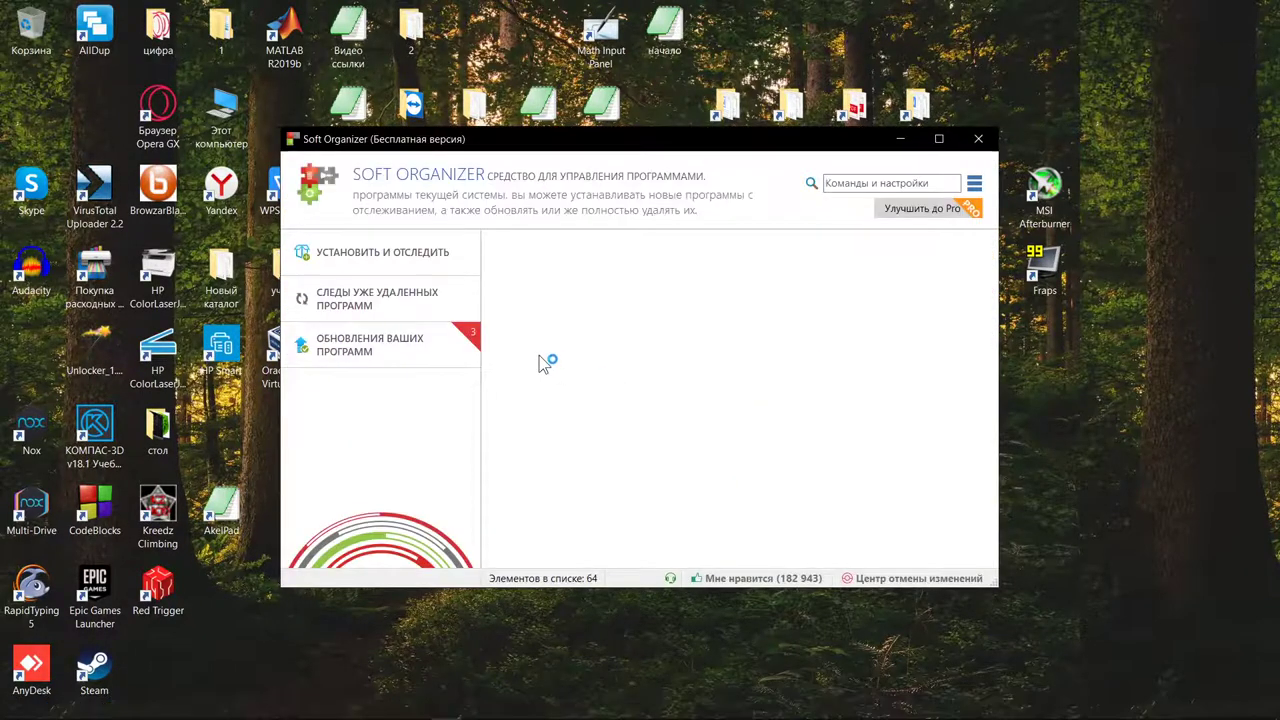
{"action": "scroll", "coordinate": [563, 406], "scroll_direction": "down", "scroll_amount": 2}
{"action": "scroll", "coordinate": [620, 380], "scroll_direction": "up", "scroll_amount": 2}
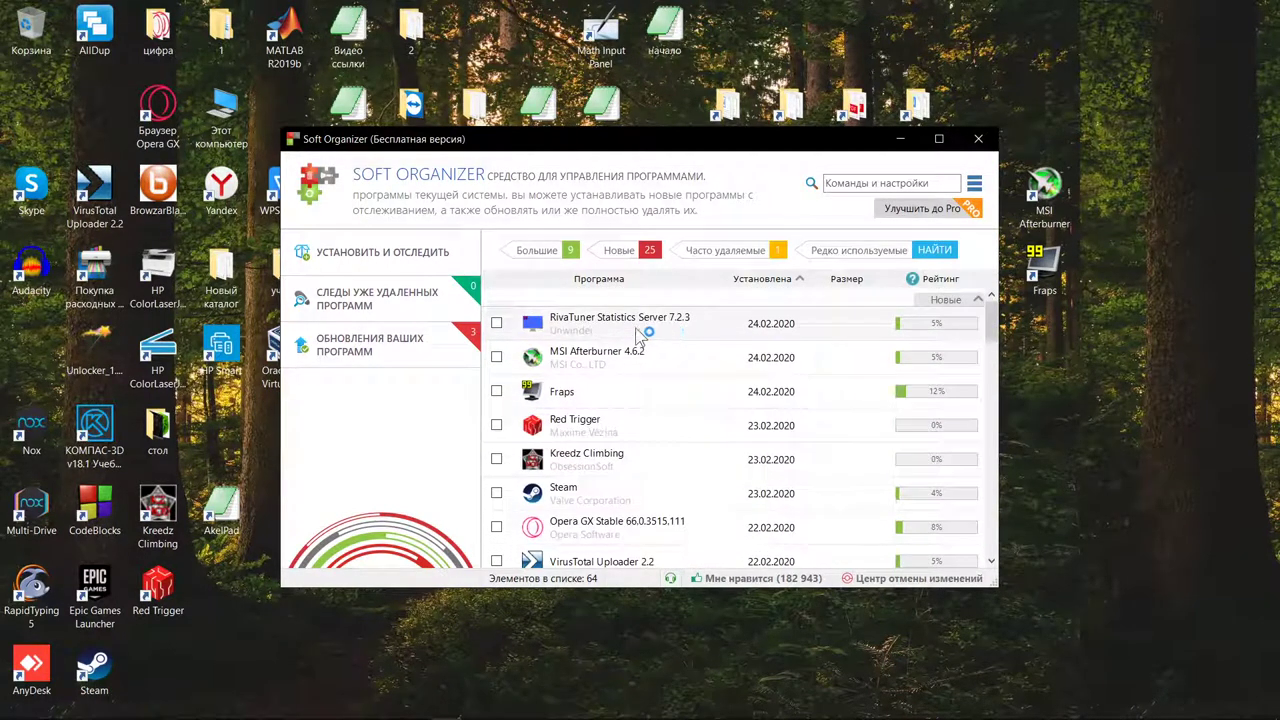
{"action": "left_click", "coordinate": [508, 330]}
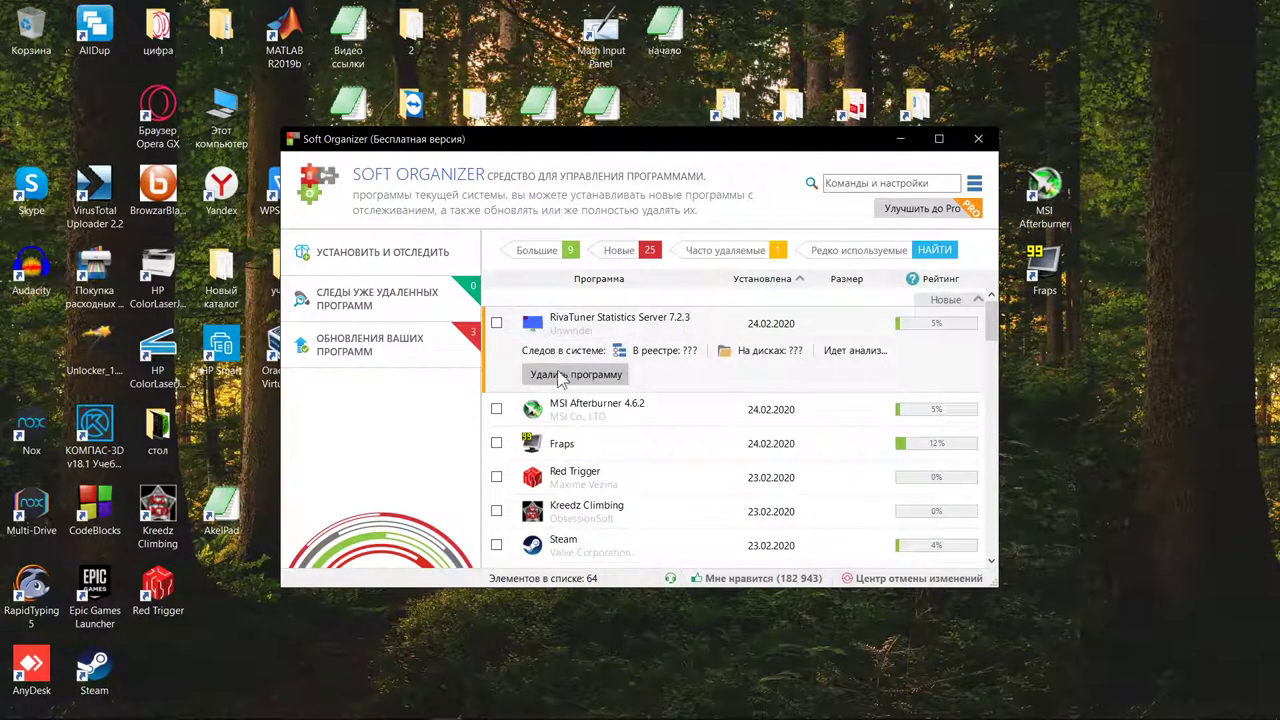
{"action": "scroll", "coordinate": [712, 343], "scroll_direction": "down", "scroll_amount": 1}
{"action": "scroll", "coordinate": [709, 340], "scroll_direction": "down", "scroll_amount": 5}
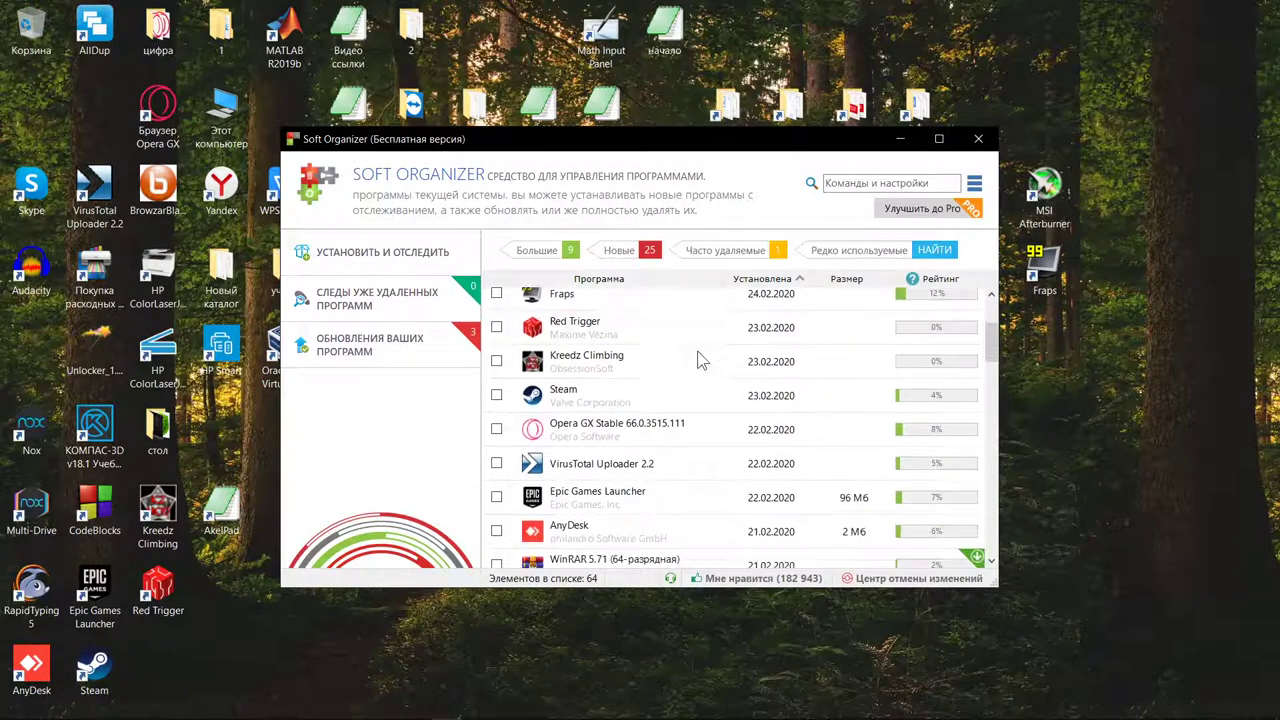
{"action": "scroll", "coordinate": [674, 352], "scroll_direction": "down", "scroll_amount": 10}
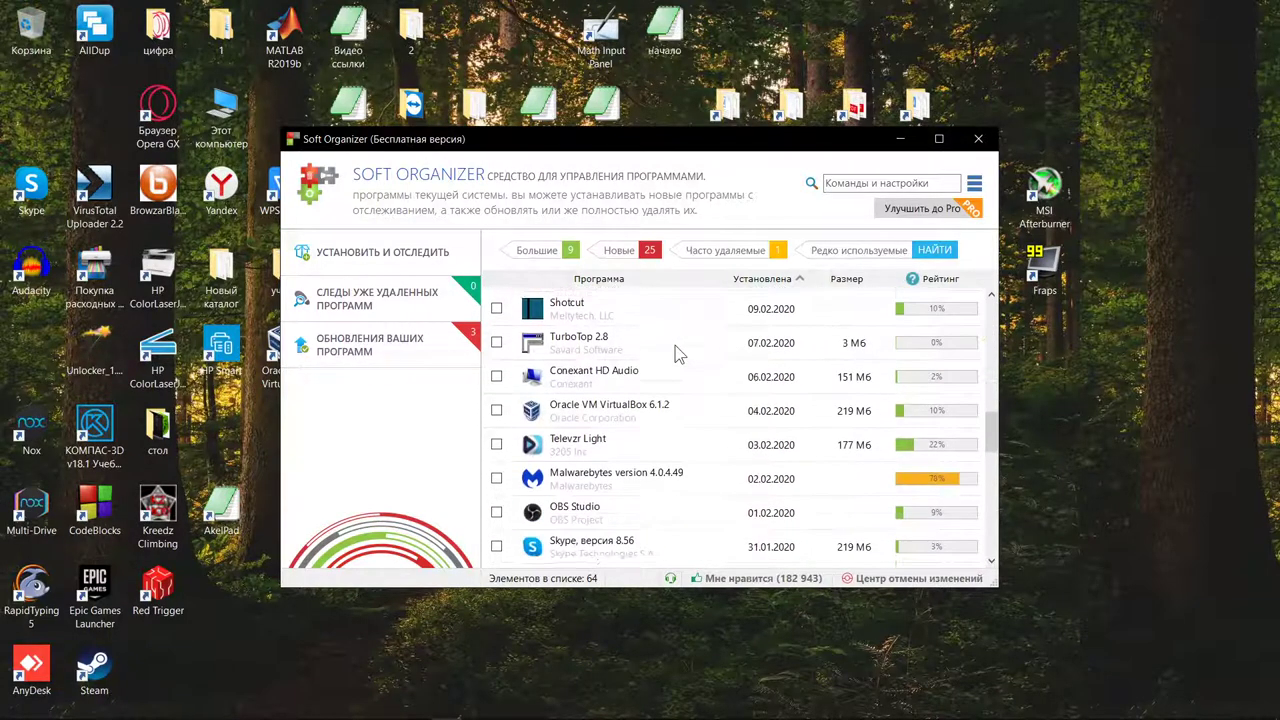
{"action": "scroll", "coordinate": [674, 352], "scroll_direction": "down", "scroll_amount": 1}
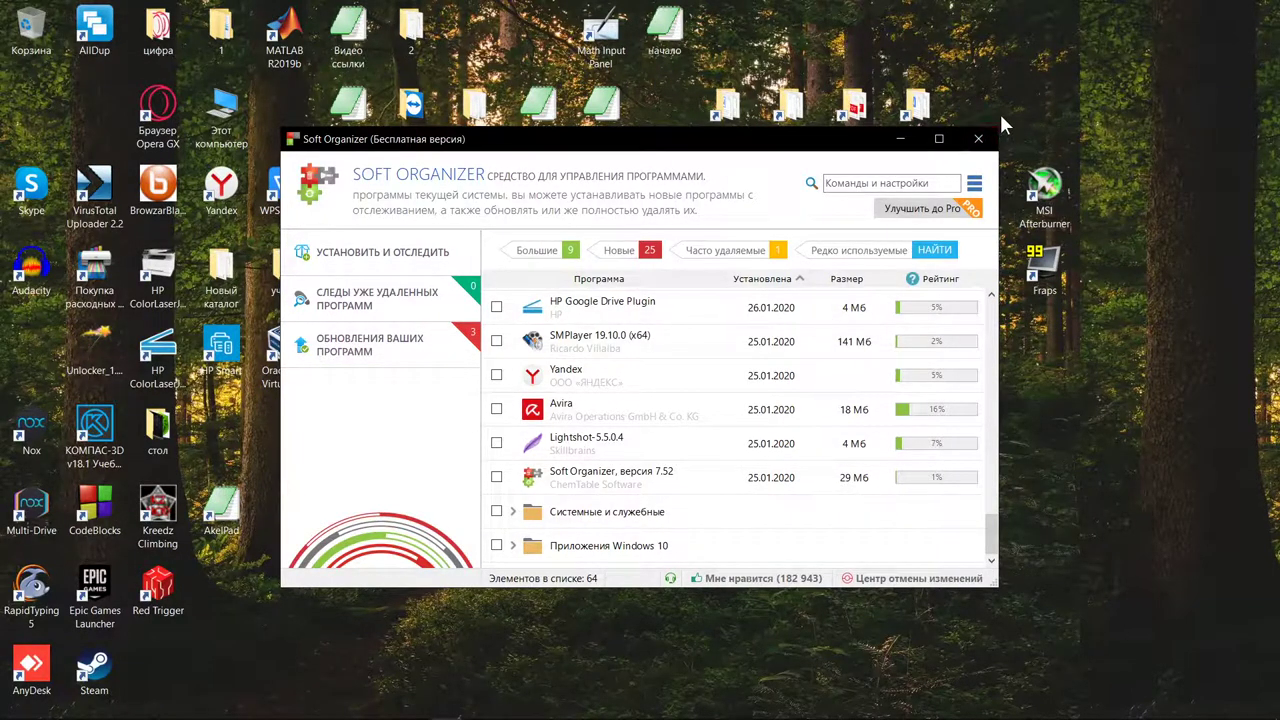
{"action": "left_click", "coordinate": [978, 138]}
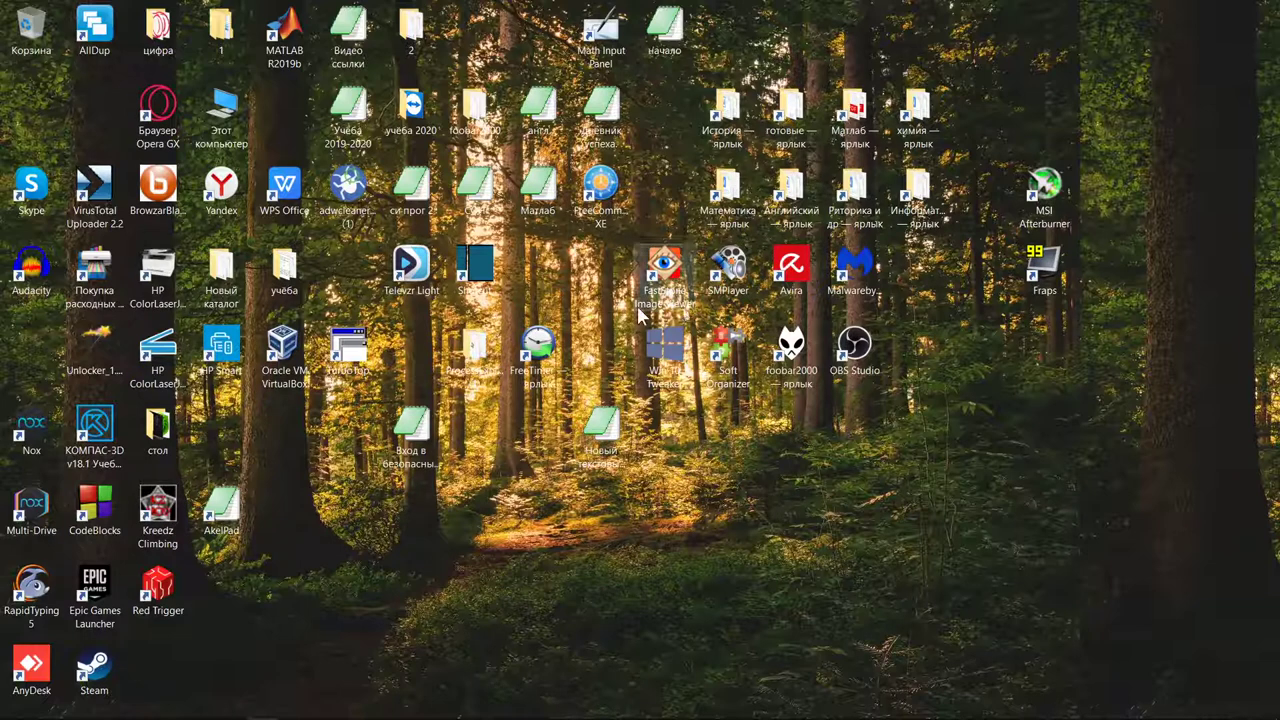
- Launch SMPlayer and open the mouse settings (Мышь) in its preferences
{"action": "double_click", "coordinate": [731, 277]}
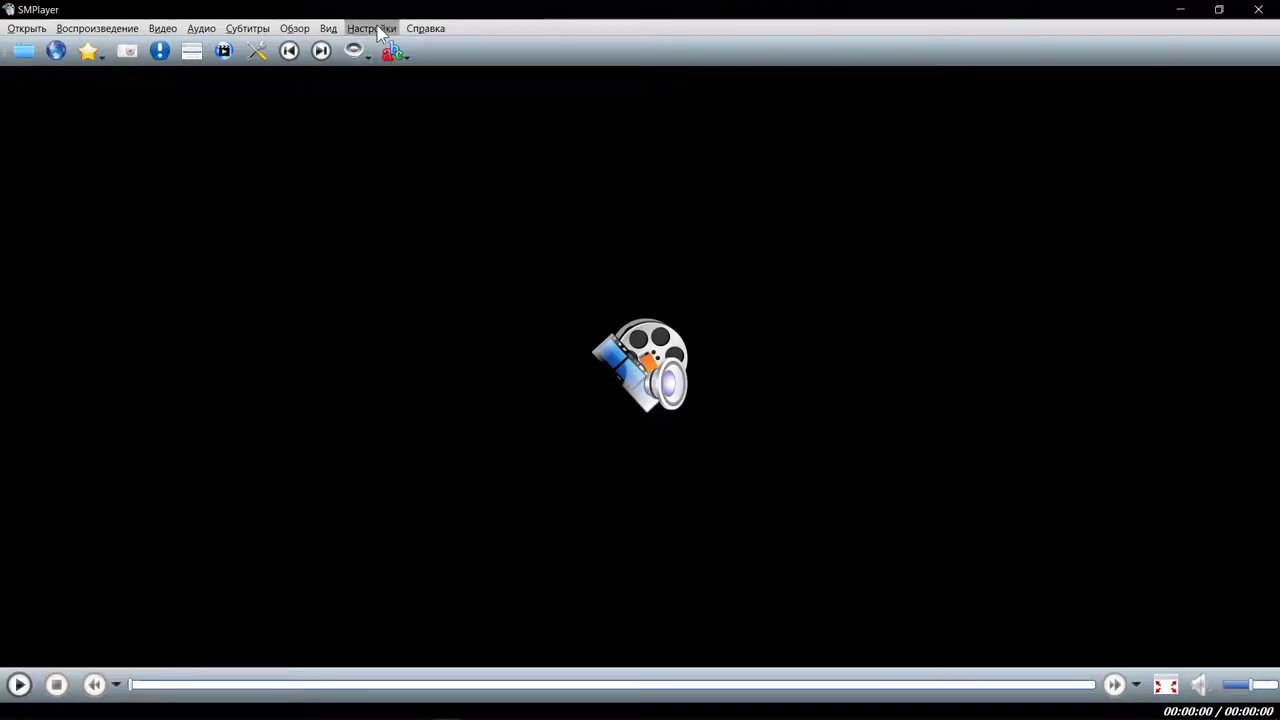
{"action": "left_click", "coordinate": [380, 33]}
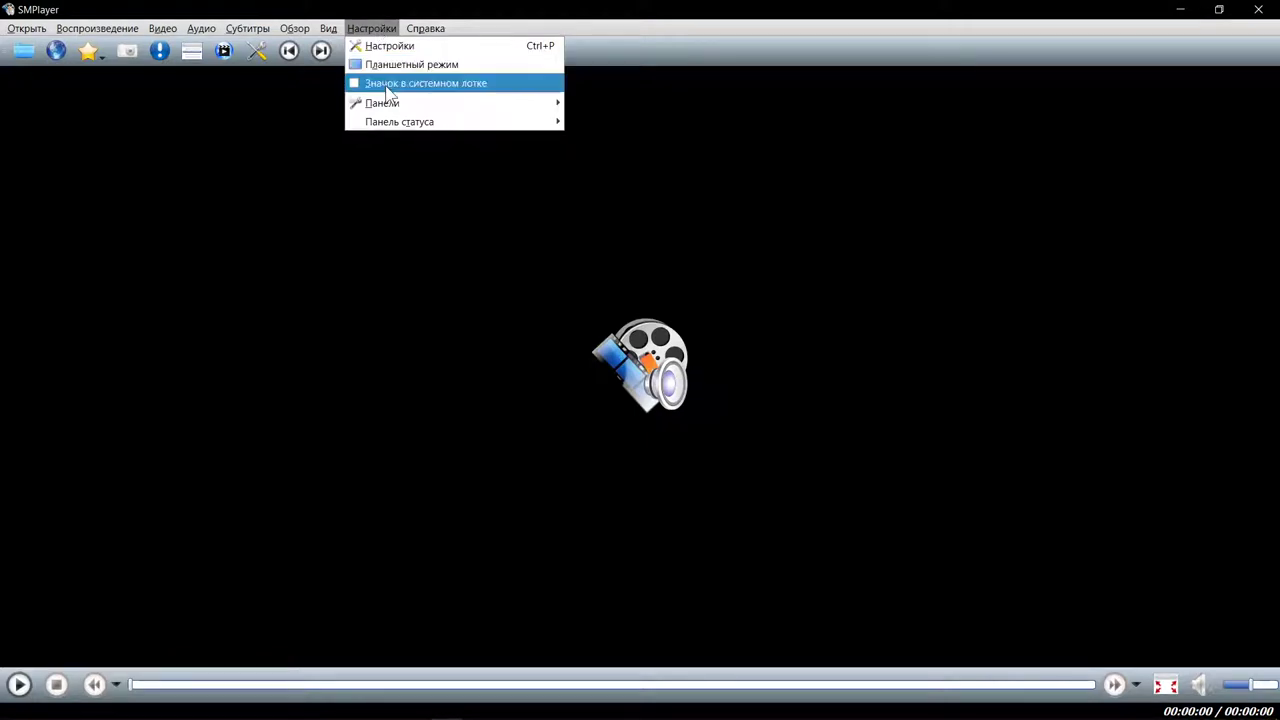
{"action": "left_click", "coordinate": [390, 46]}
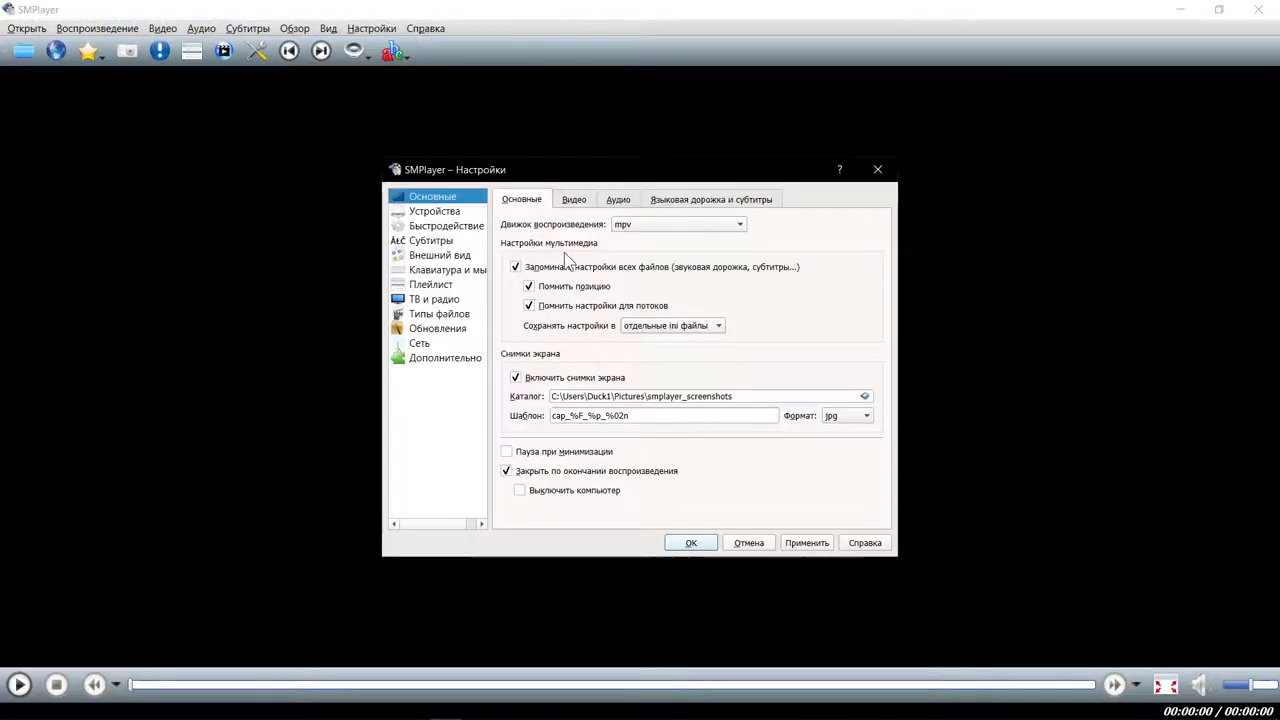
{"action": "left_click", "coordinate": [441, 270]}
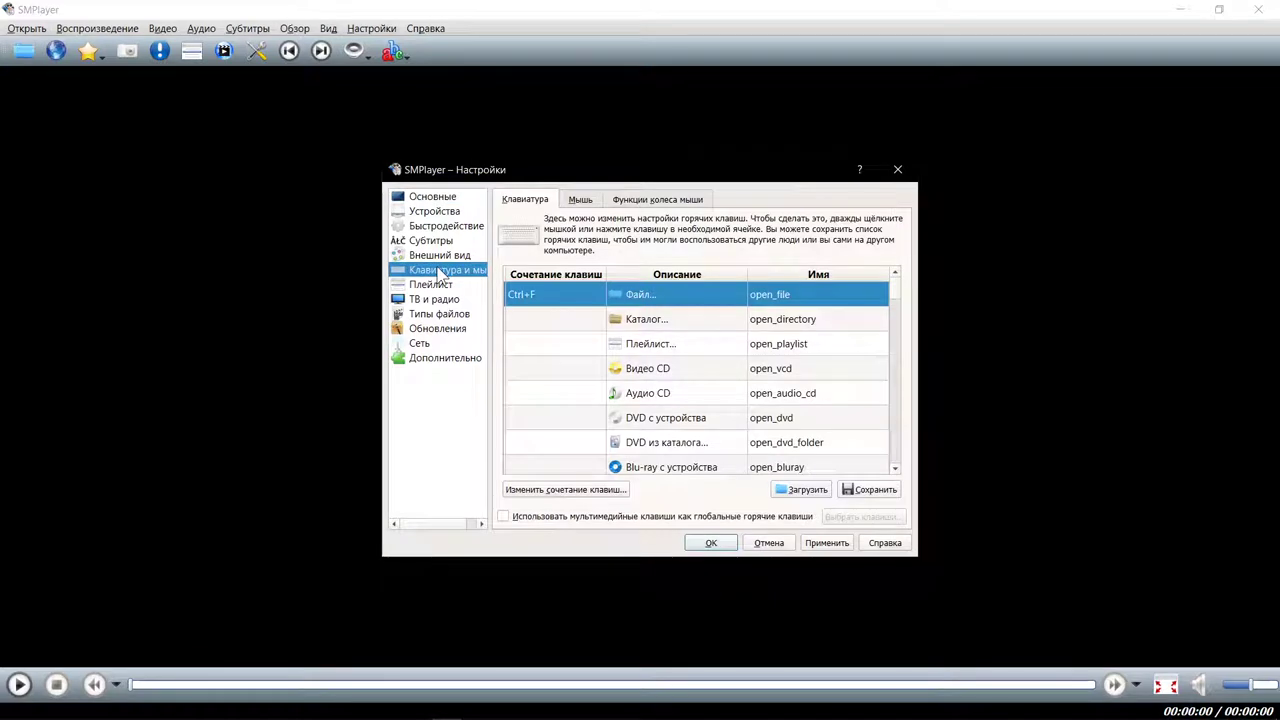
{"action": "left_click", "coordinate": [588, 202]}
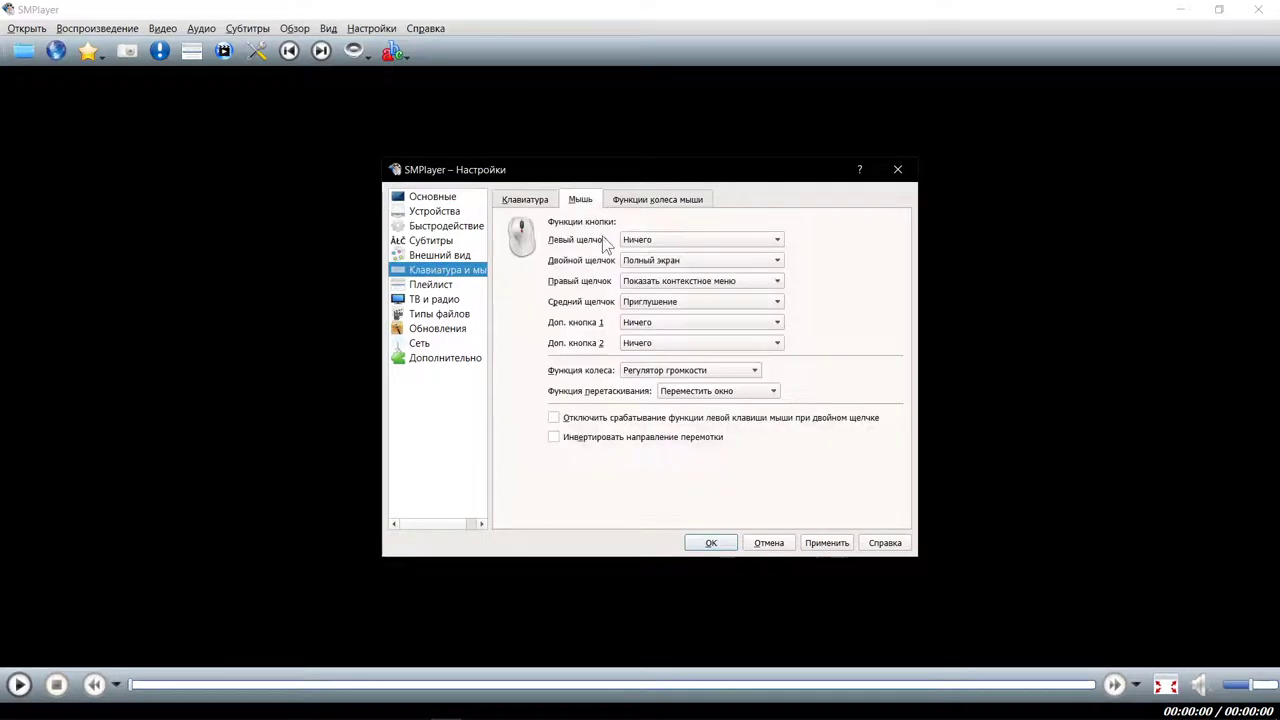
- Set the mouse wheel function to volume control (Регулятор громкости), apply the setting, and close SMPlayer
{"action": "left_click", "coordinate": [652, 370]}
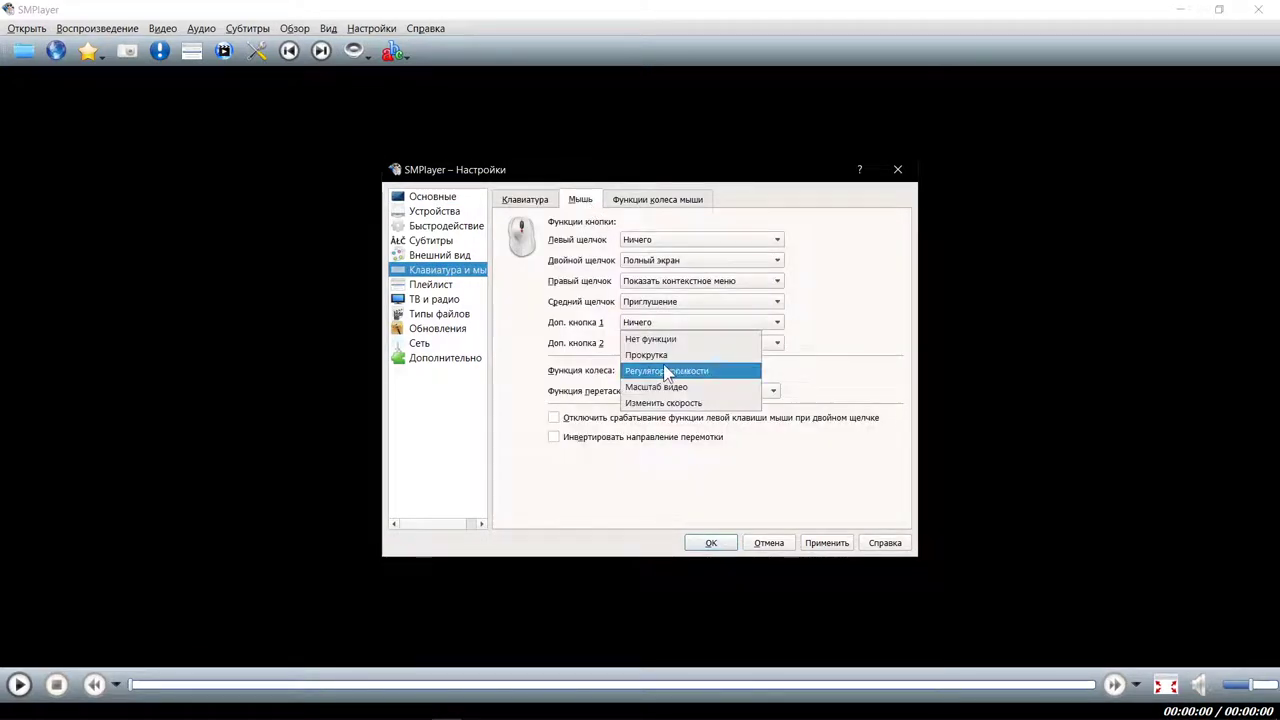
{"action": "left_click", "coordinate": [700, 376]}
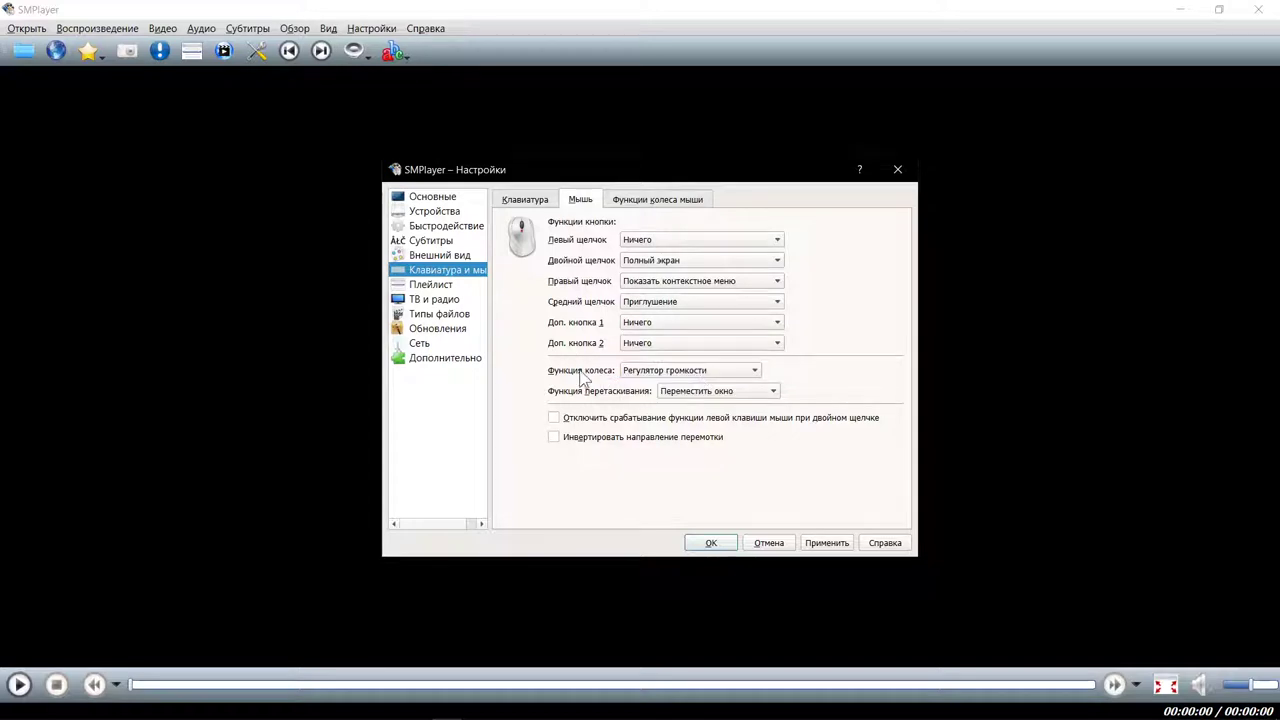
{"action": "left_click", "coordinate": [823, 546]}
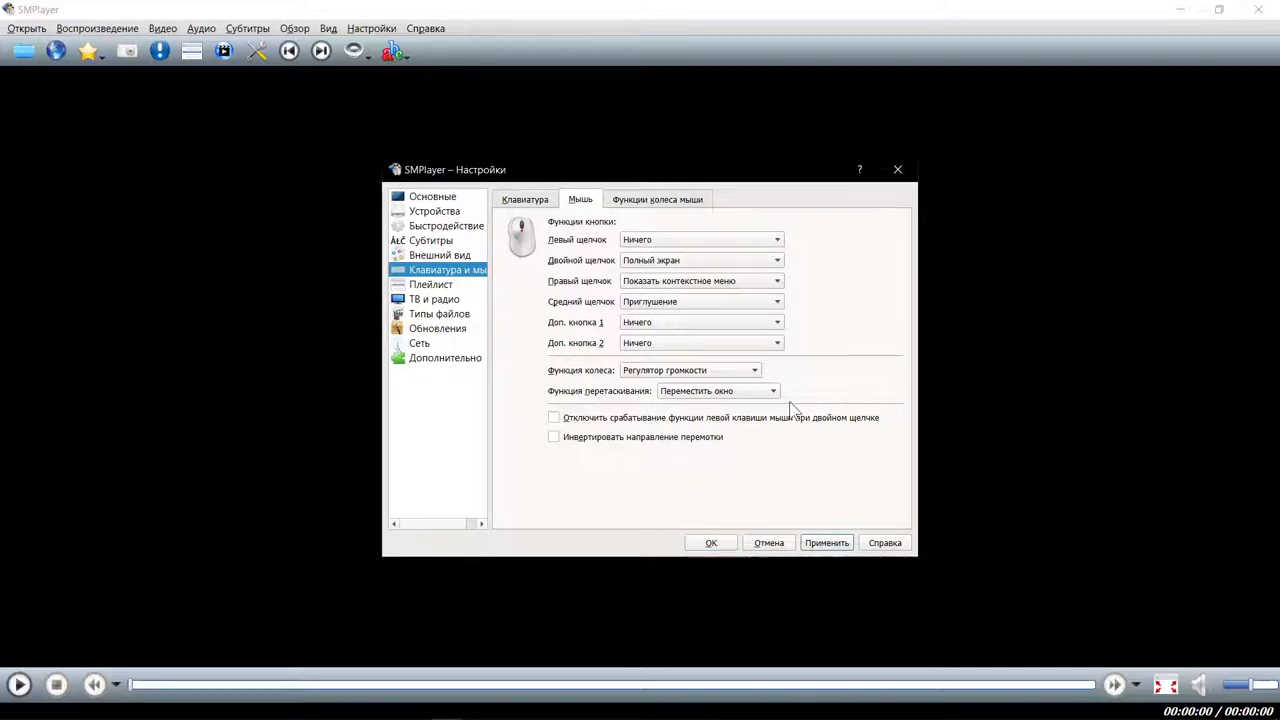
{"action": "left_click", "coordinate": [898, 169]}
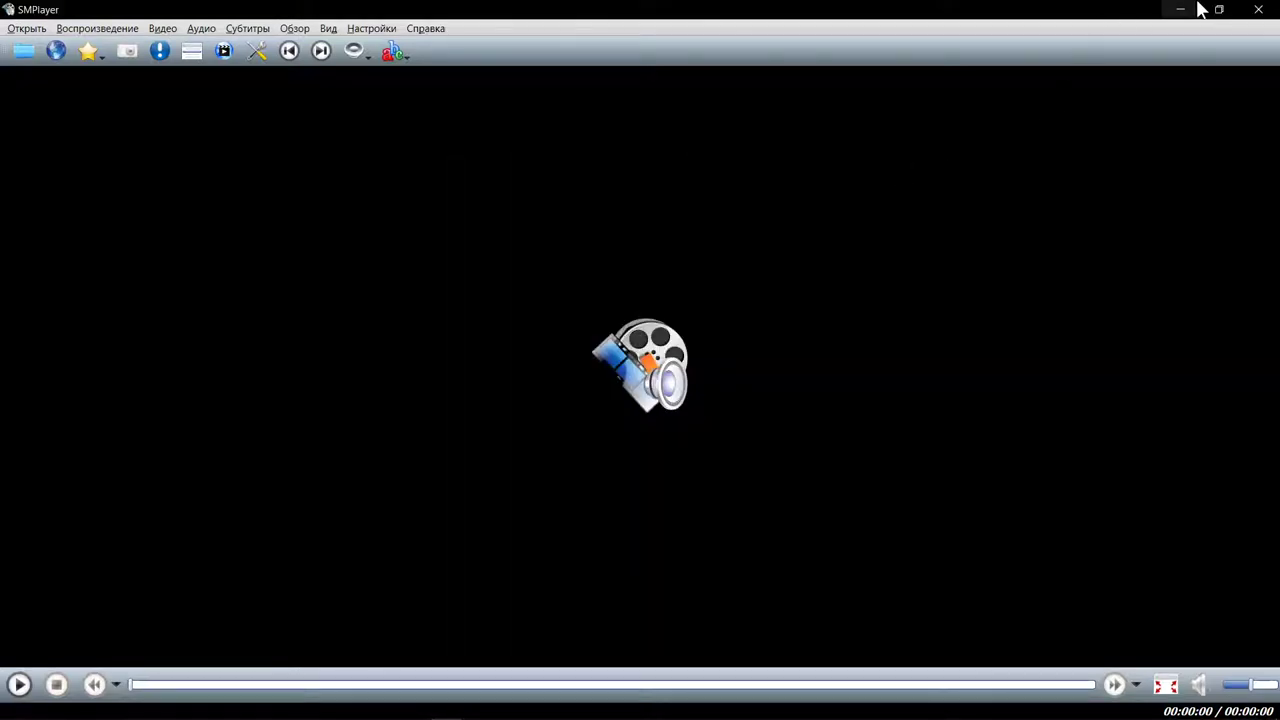
{"action": "left_click", "coordinate": [1252, 9]}
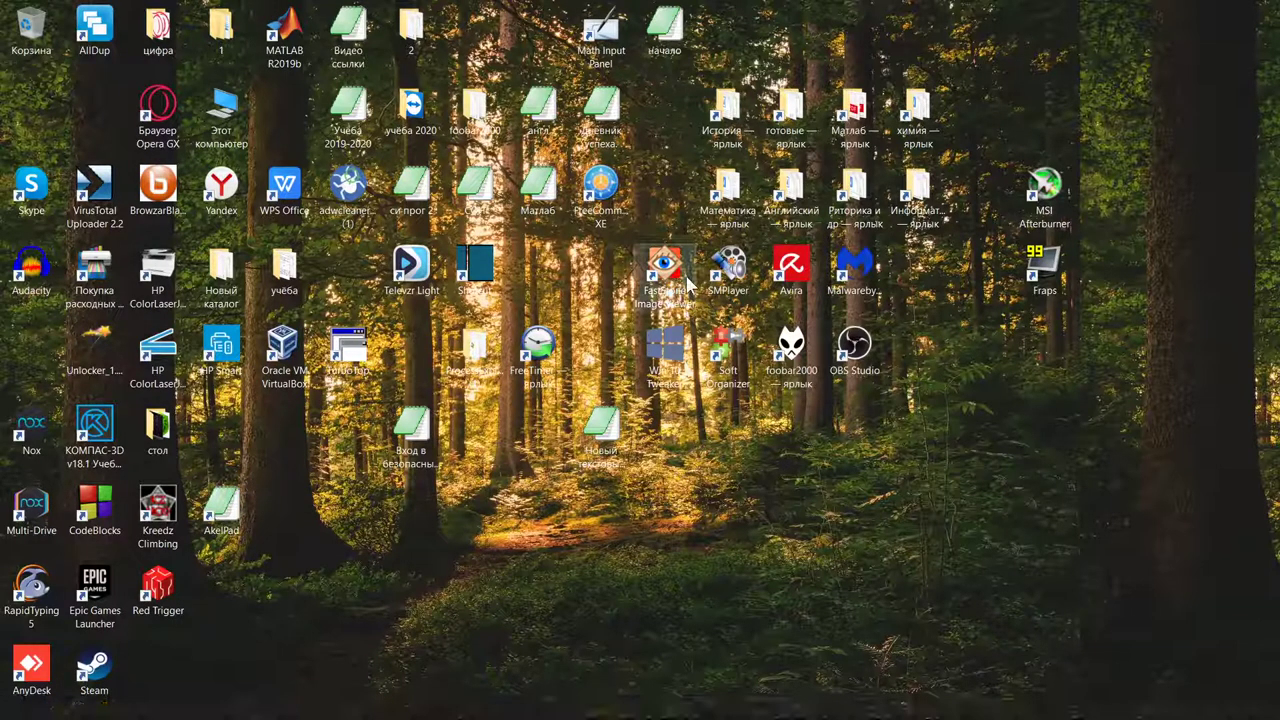
- Switch to the image viewer and browse the saved screenshots from Screenshot_31.jpg to Screenshot_33.jpg
{"action": "mouse_move", "coordinate": [437, 716]}
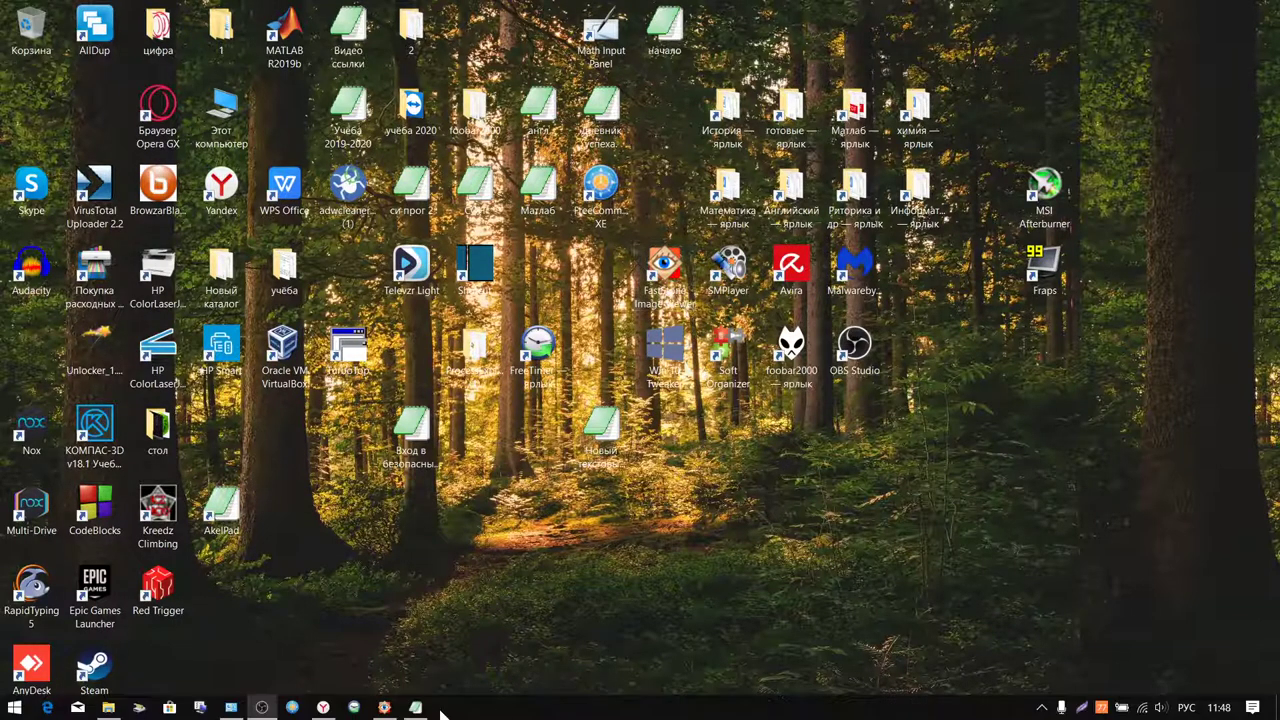
{"action": "left_click", "coordinate": [385, 708]}
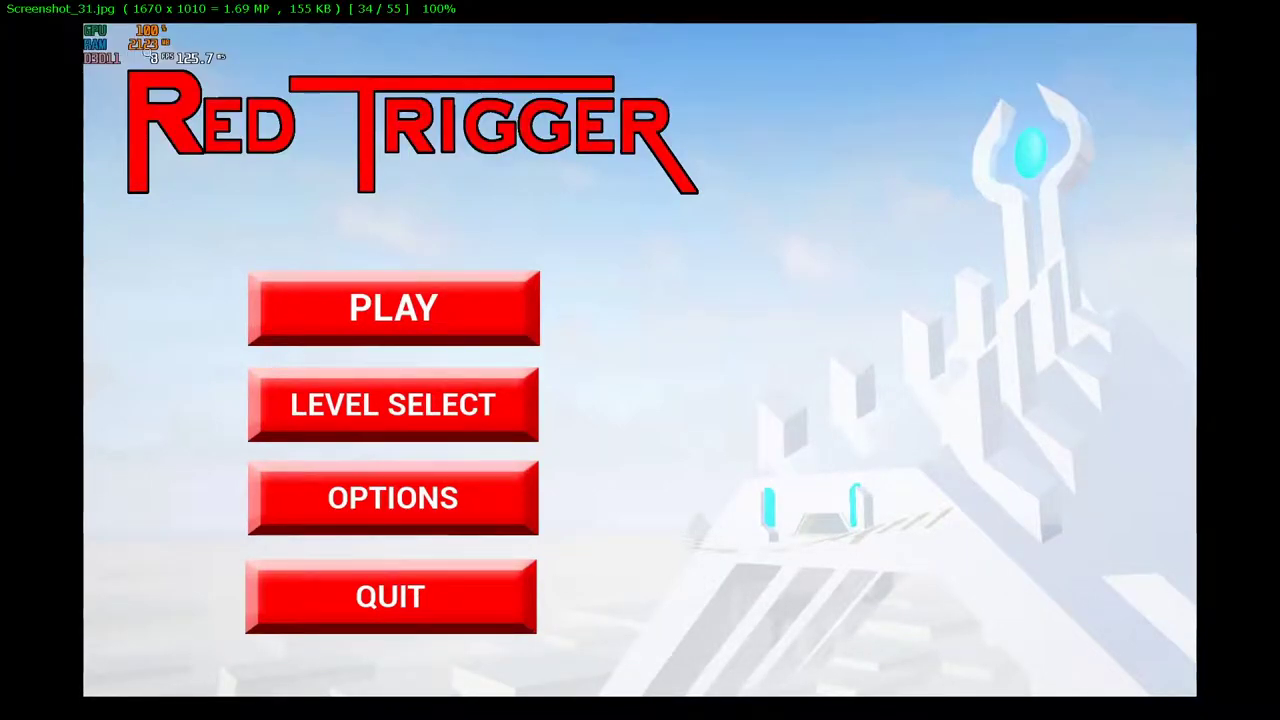
{"action": "key", "text": "Left"}
{"action": "key", "text": "Right"}
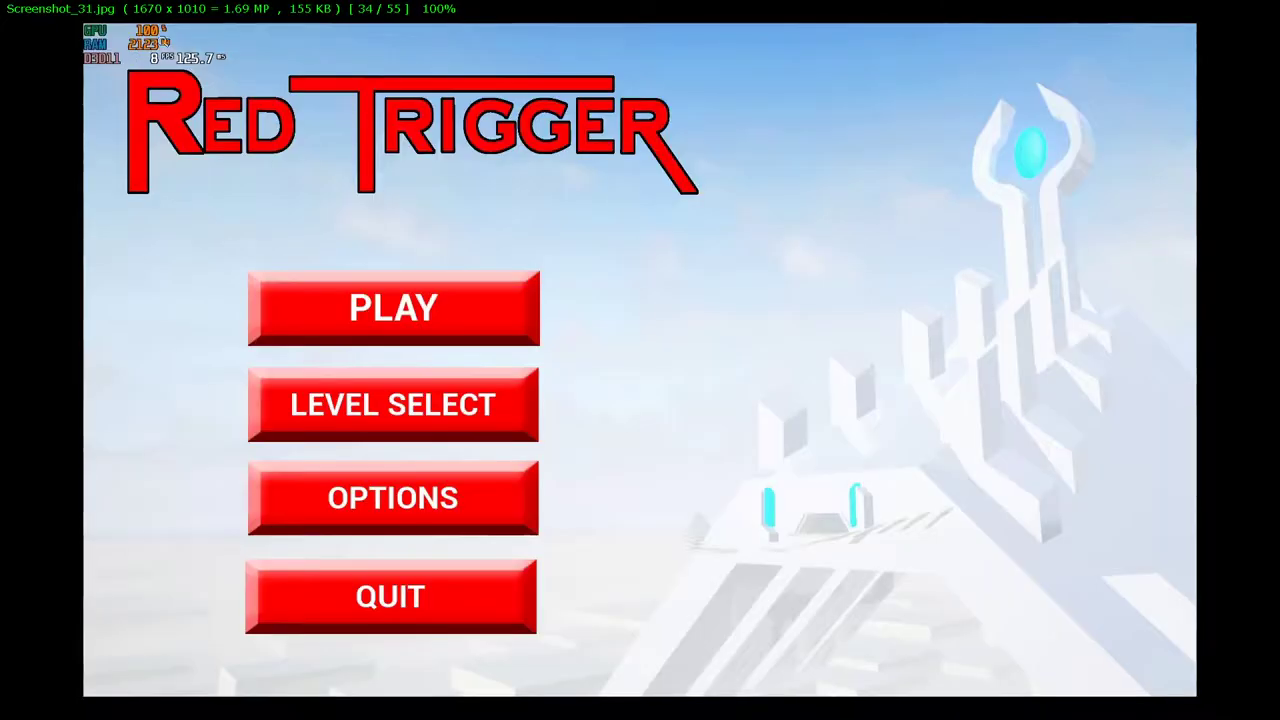
{"action": "key", "text": "Right"}
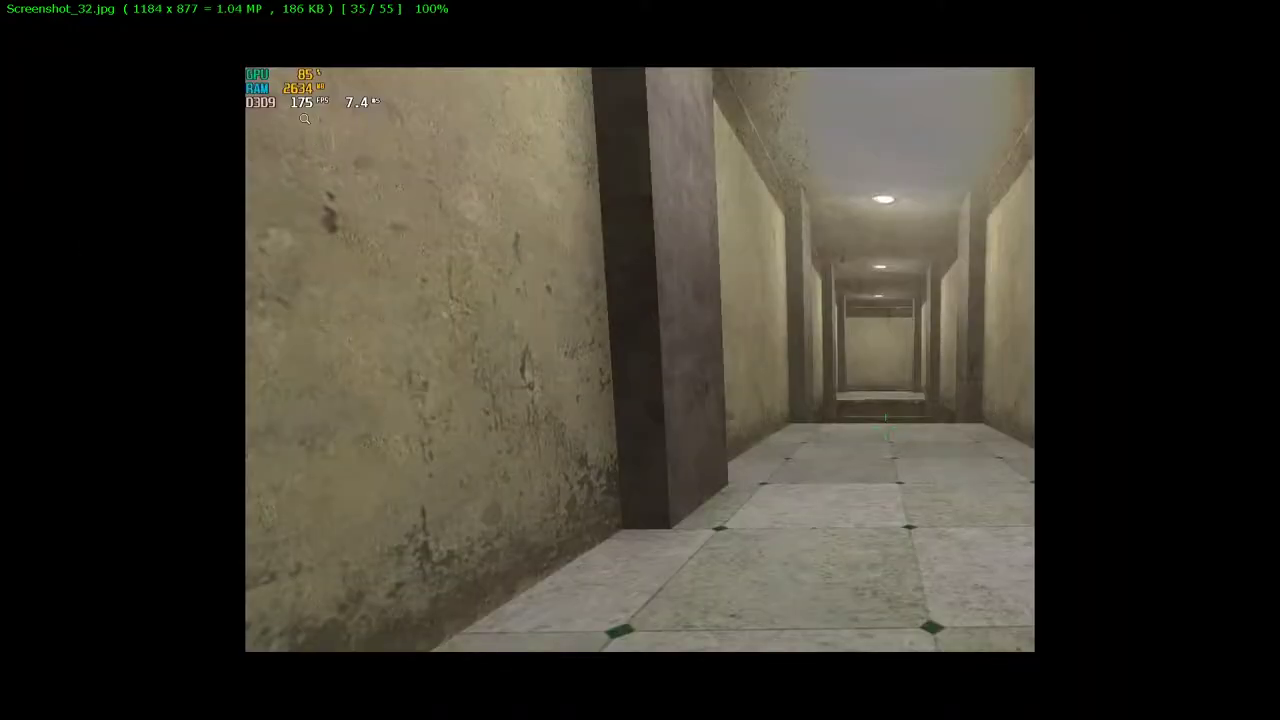
{"action": "key", "text": "Right"}
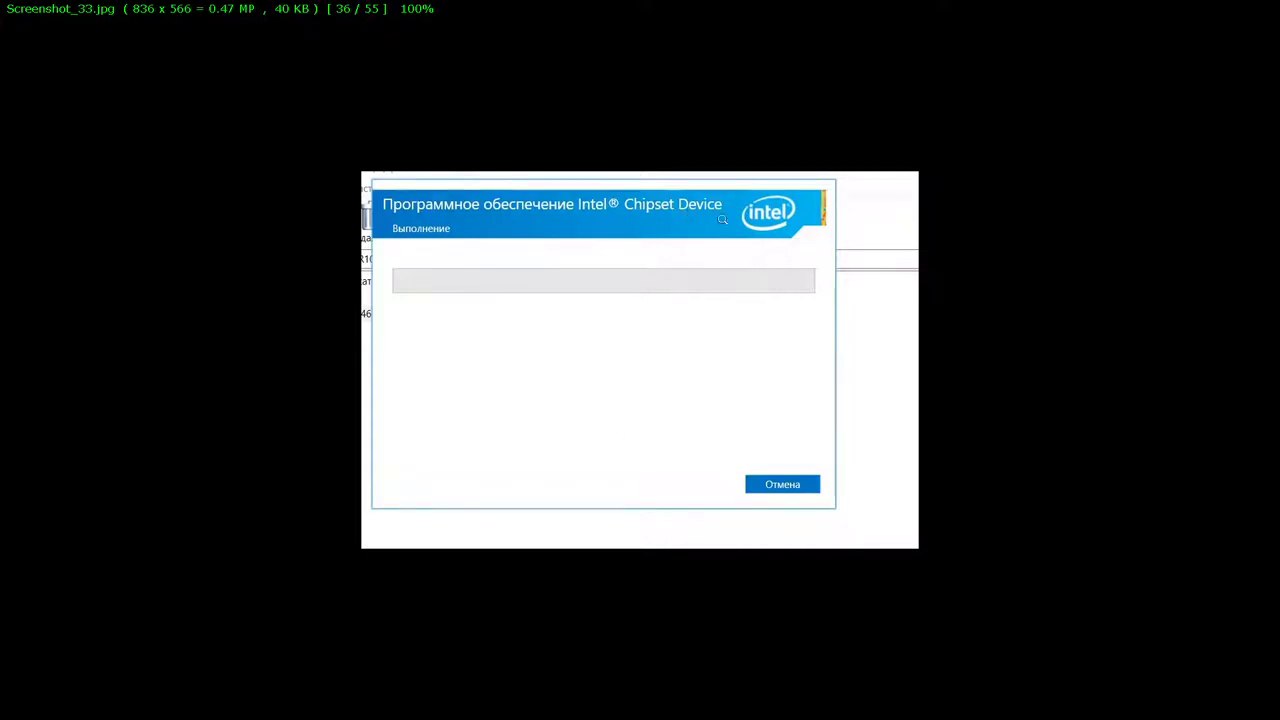
- Browse the saved screenshots from Screenshot_34.jpg to Screenshot_38.jpg, comparing the FPS overlay images with their neighbours
{"action": "key", "text": "Right"}
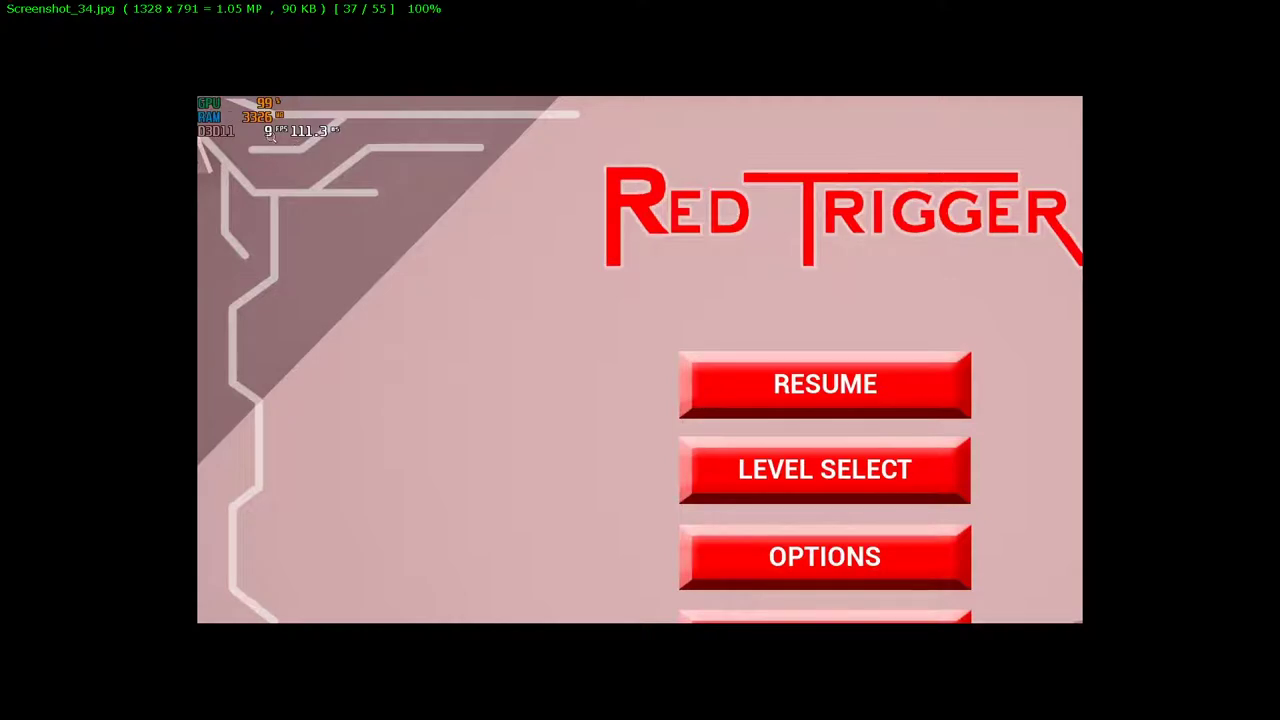
{"action": "key", "text": "Right"}
{"action": "key", "text": "Left"}
{"action": "key", "text": "Right"}
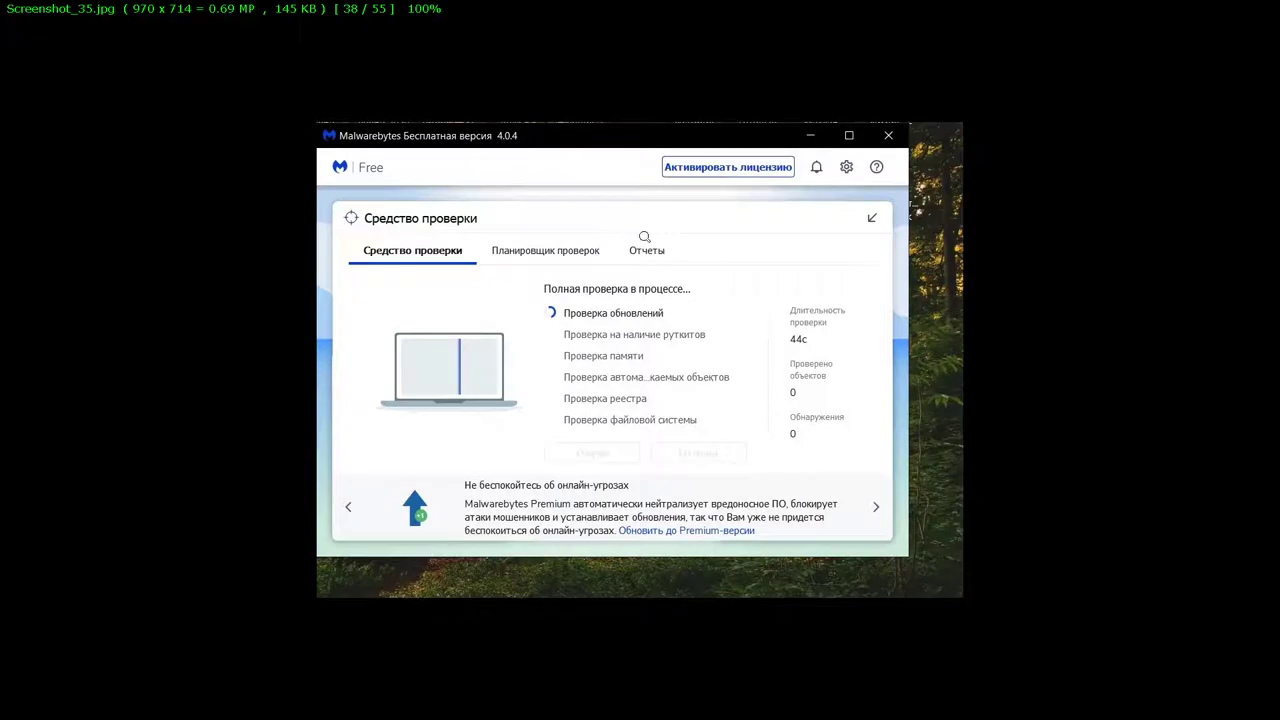
{"action": "key", "text": "Right"}
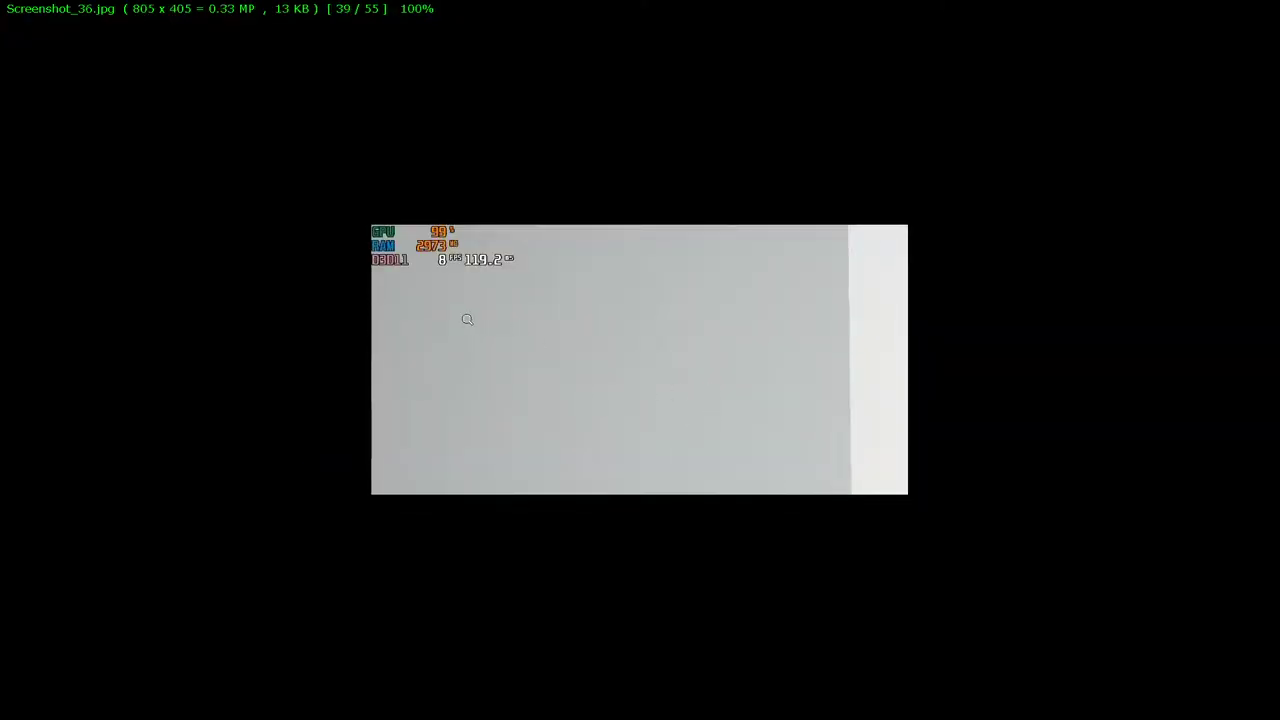
{"action": "key", "text": "Right"}
{"action": "key", "text": "Left"}
{"action": "key", "text": "Right"}
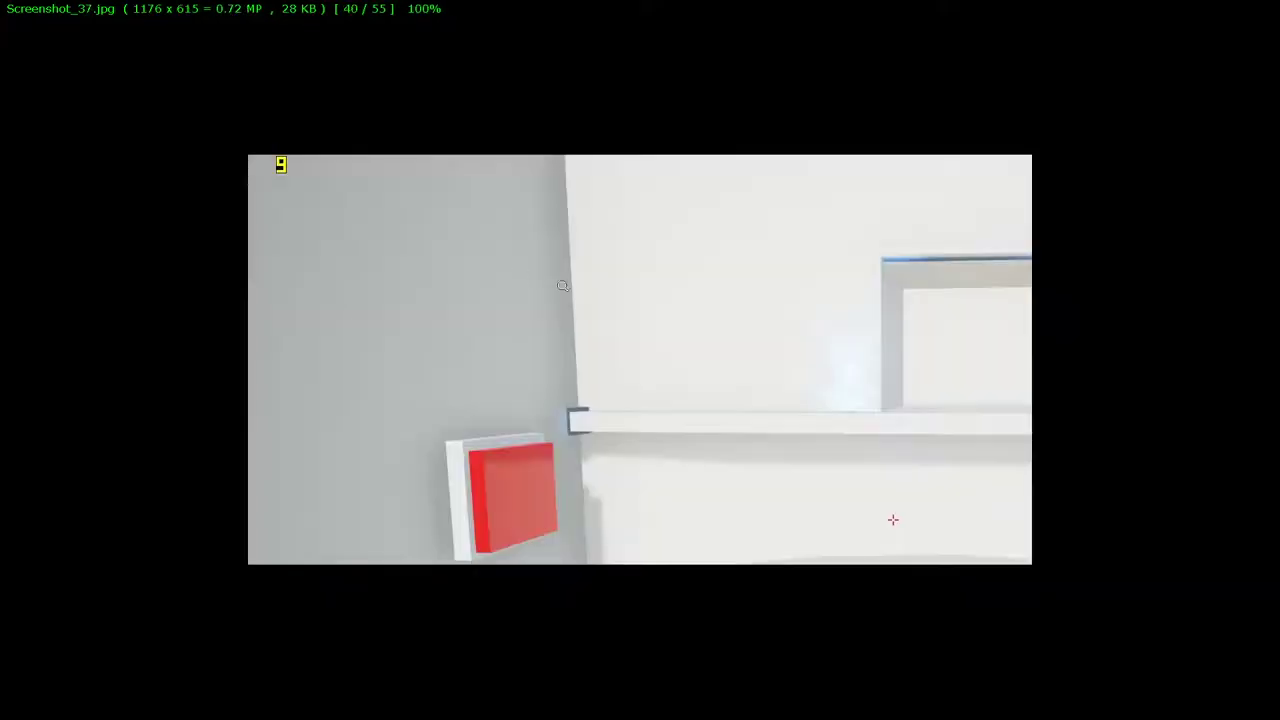
{"action": "key", "text": "Right"}
{"action": "key", "text": "Left"}
{"action": "key", "text": "Right"}
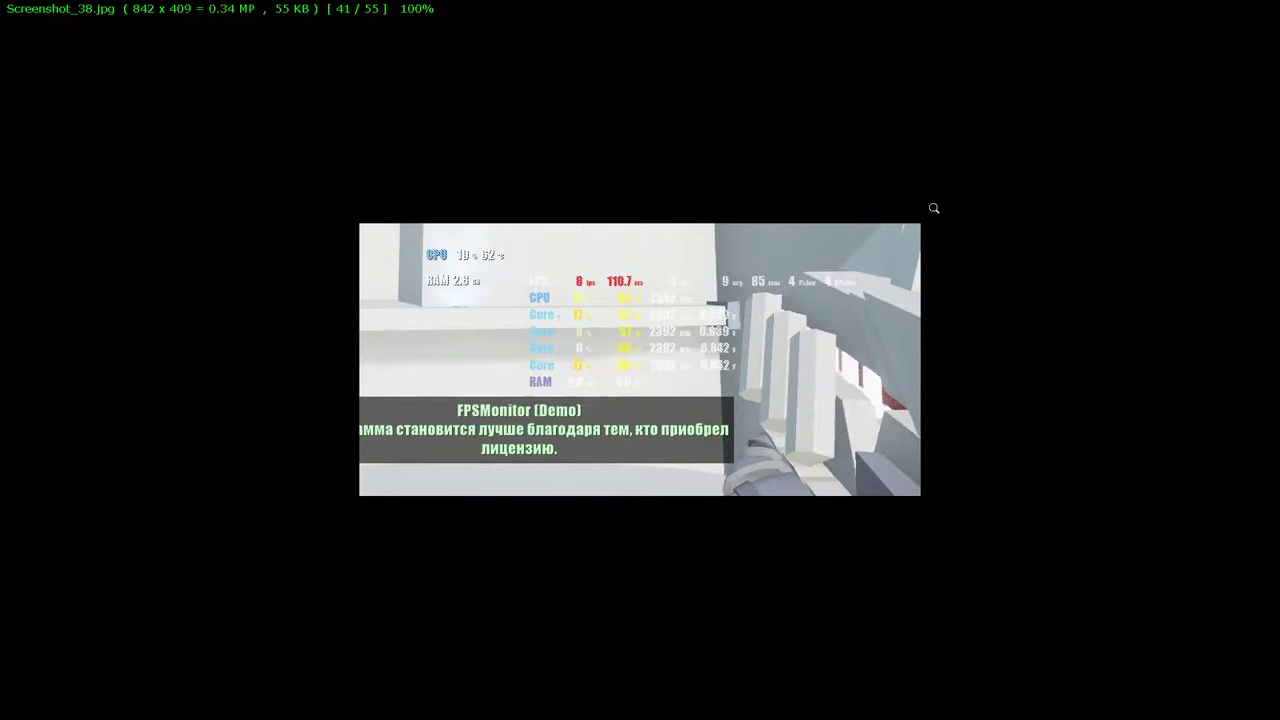
- Leave the full-screen view of Screenshot_38.jpg and close the image viewer
{"action": "mouse_move", "coordinate": [1229, 9]}
{"action": "left_click", "coordinate": [1268, 8]}
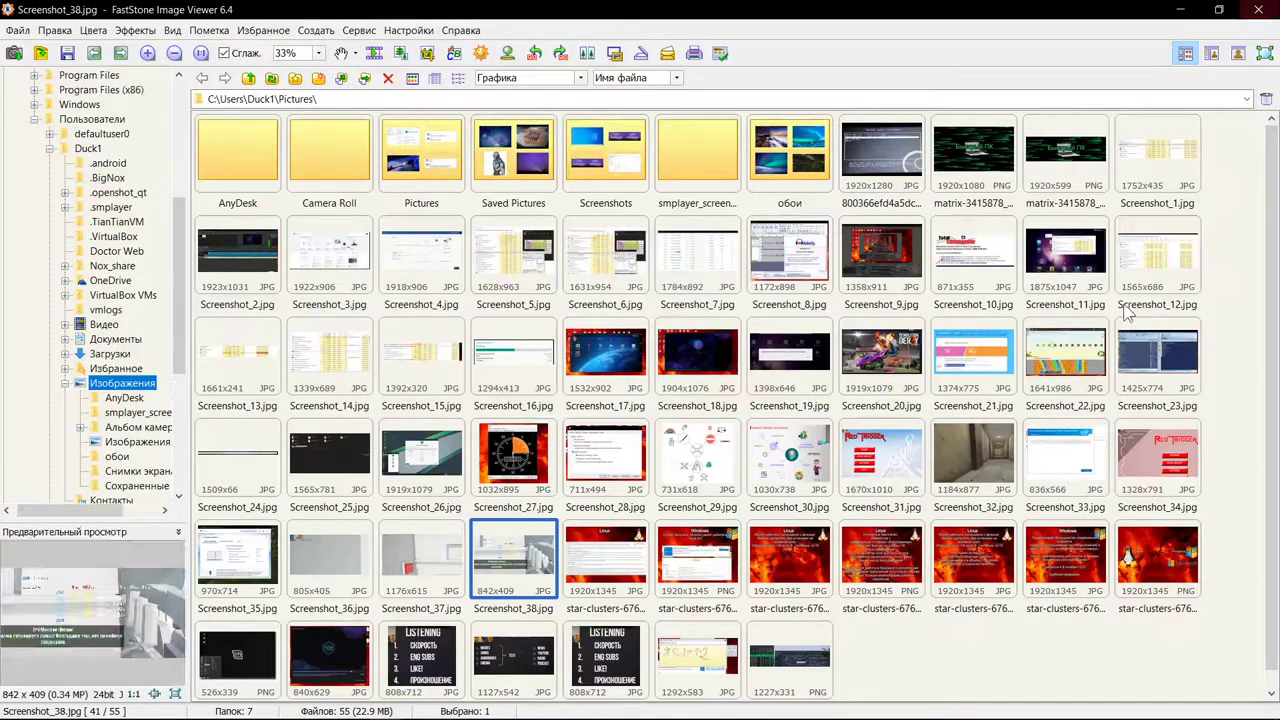
{"action": "left_click", "coordinate": [1264, 8]}
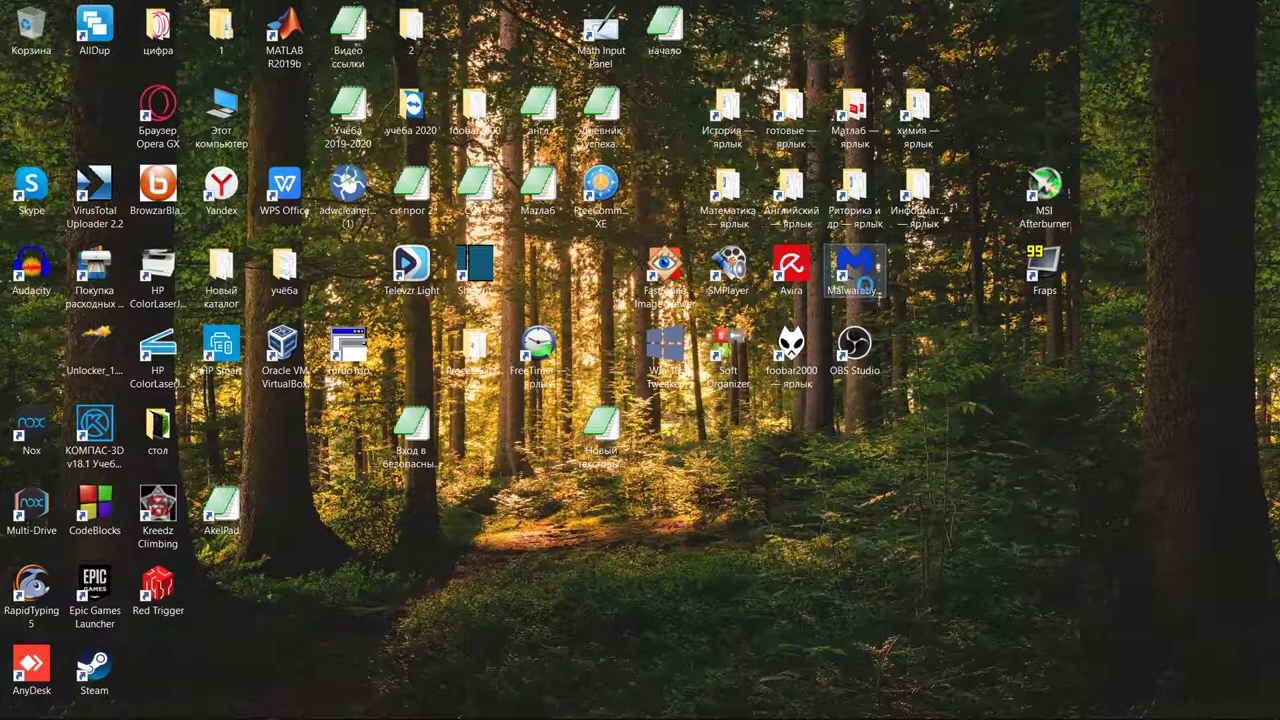
- Examine the available actions for the Malwarebytes desktop shortcut and dismiss them
{"action": "right_click", "coordinate": [868, 290]}
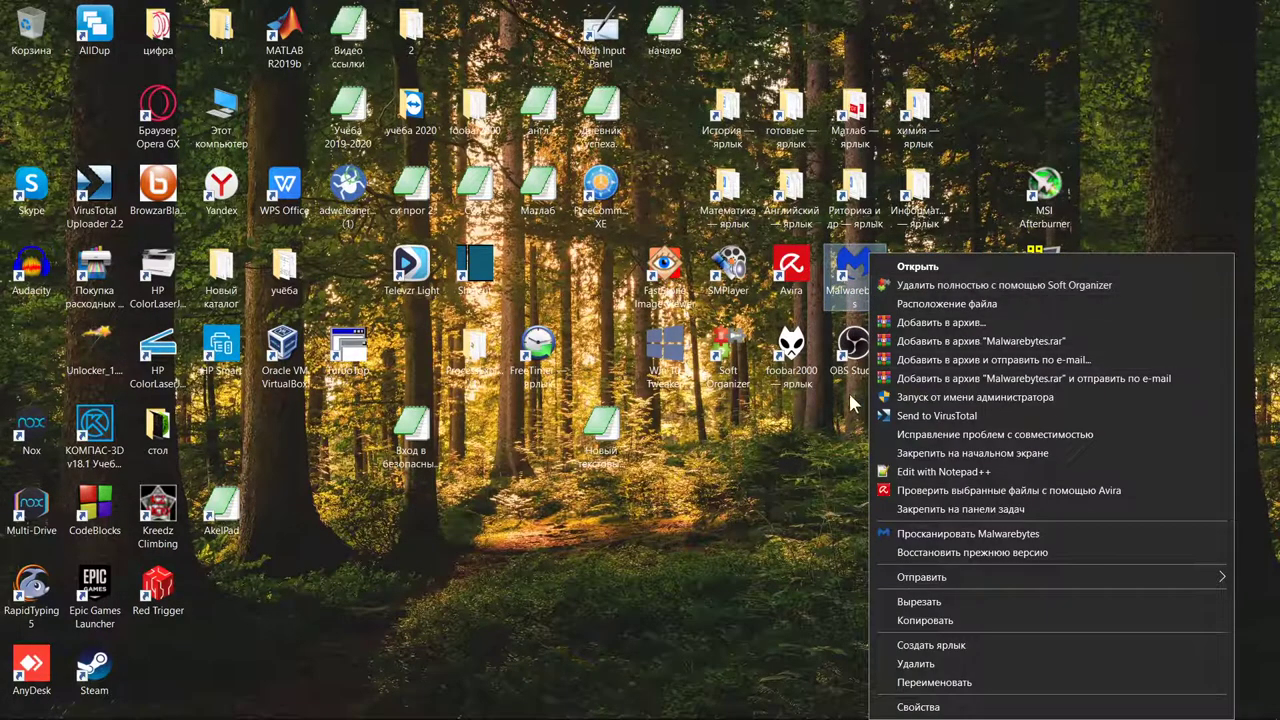
{"action": "left_click", "coordinate": [819, 426]}
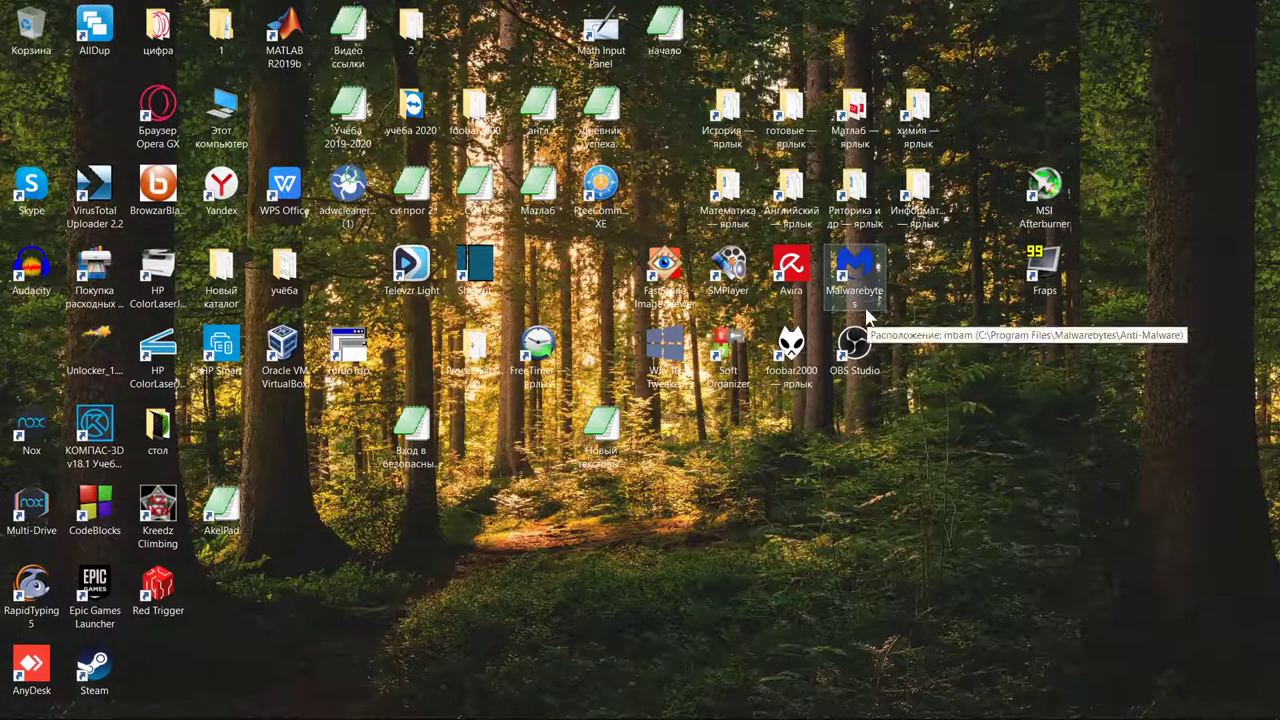
- Launch foobar2000 from its desktop shortcut, view the player window, and close it
{"action": "left_click", "coordinate": [800, 345]}
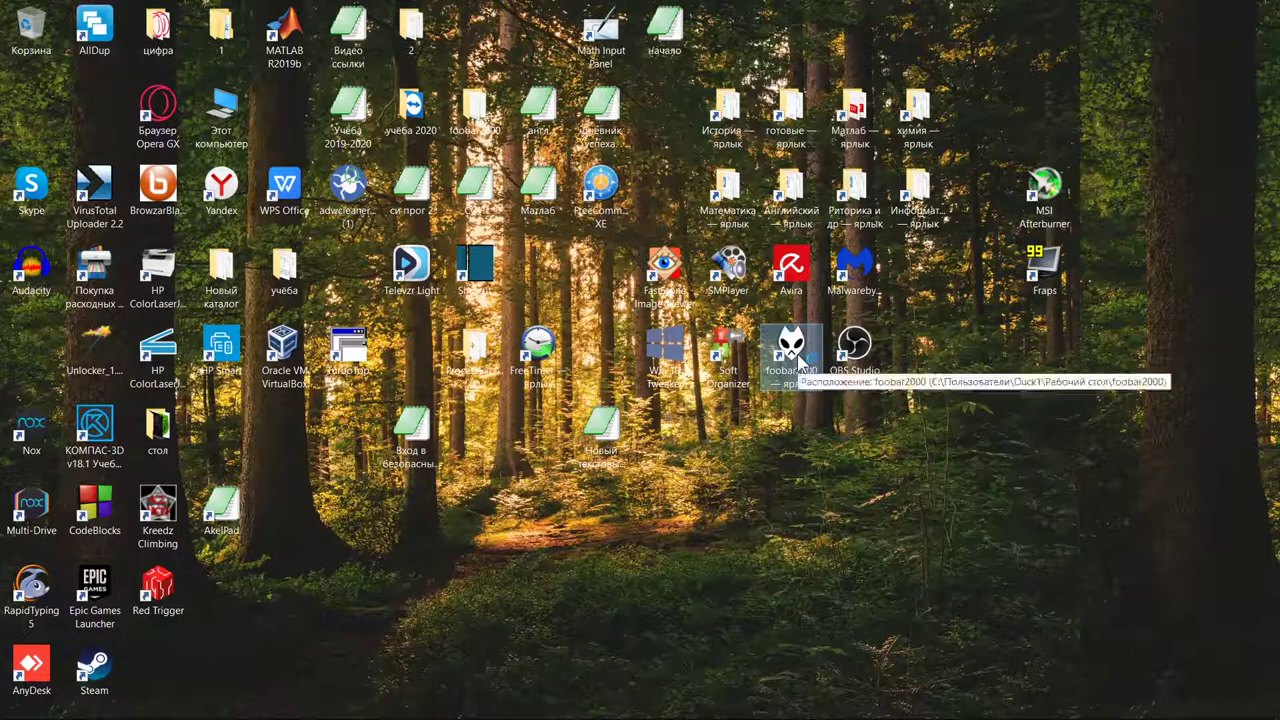
{"action": "double_click", "coordinate": [801, 358]}
{"action": "left_click_drag", "start_coordinate": [886, 573], "coordinate": [603, 437]}
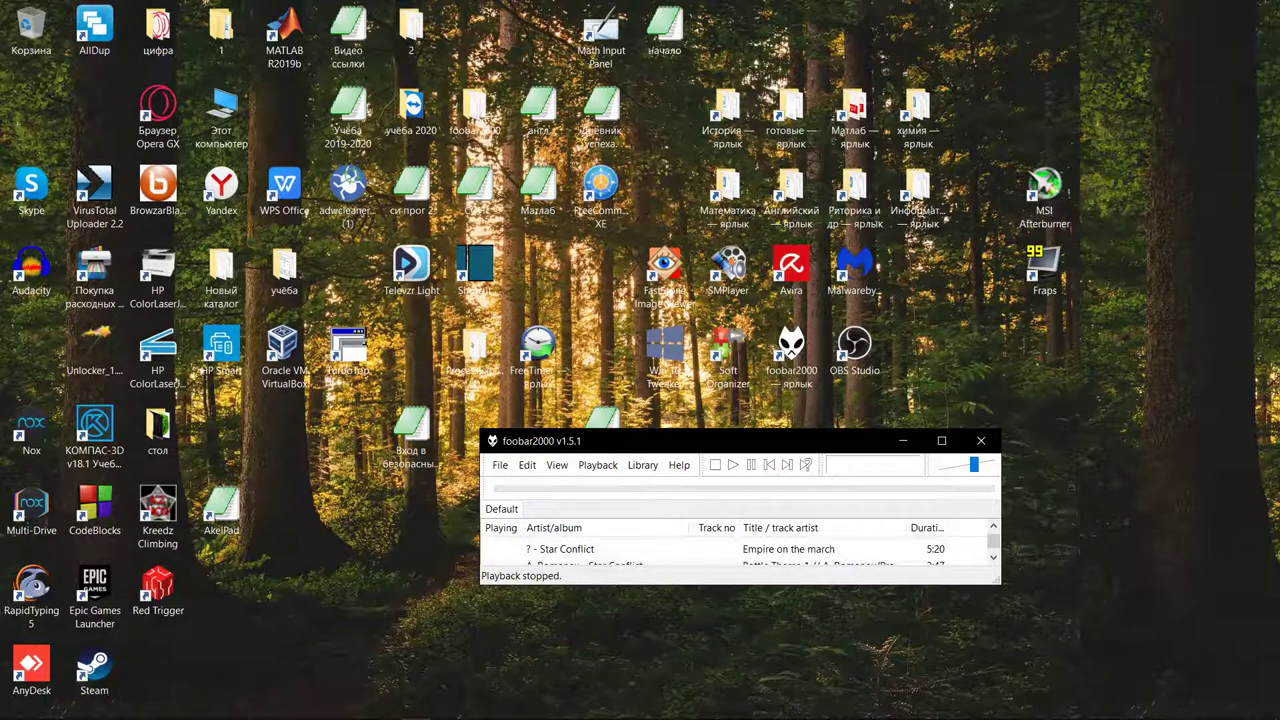
{"action": "mouse_move", "coordinate": [714, 706]}
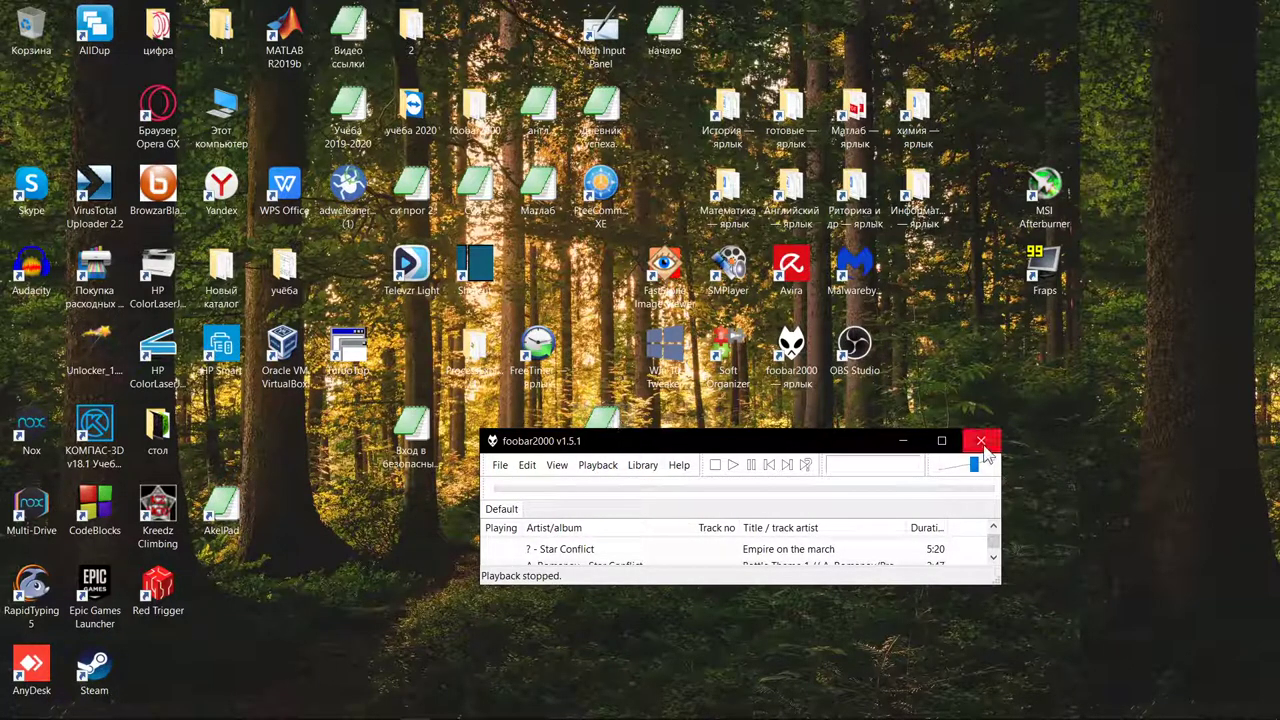
{"action": "left_click", "coordinate": [985, 452]}
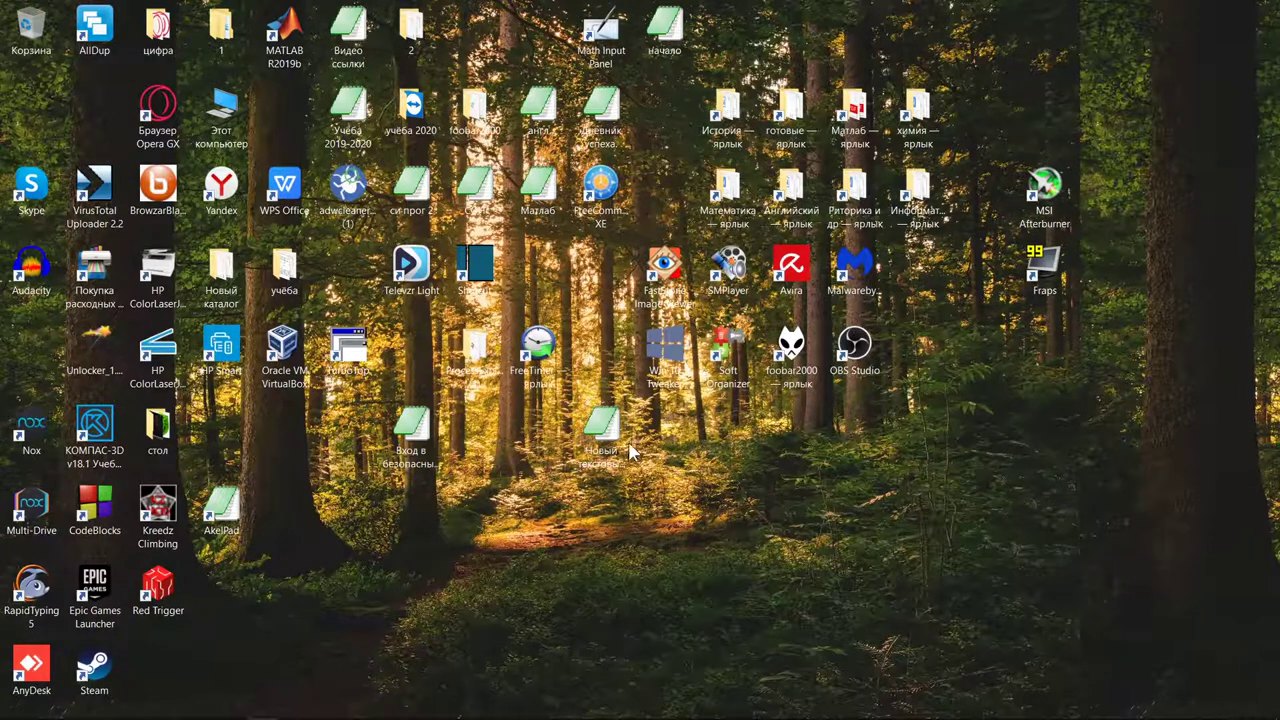
- Browse the Windows list of installed apps and examine the programs inside the Стандартные — Windows folder
{"action": "mouse_move", "coordinate": [262, 710]}
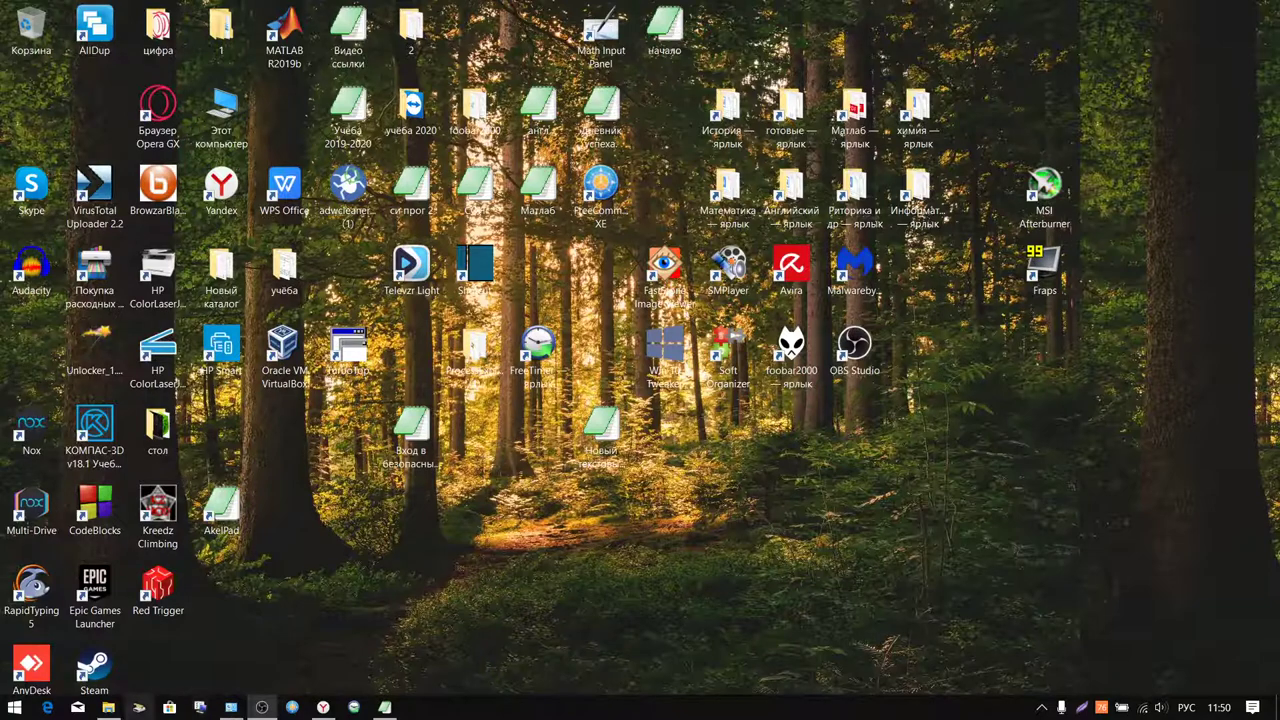
{"action": "left_click", "coordinate": [14, 708]}
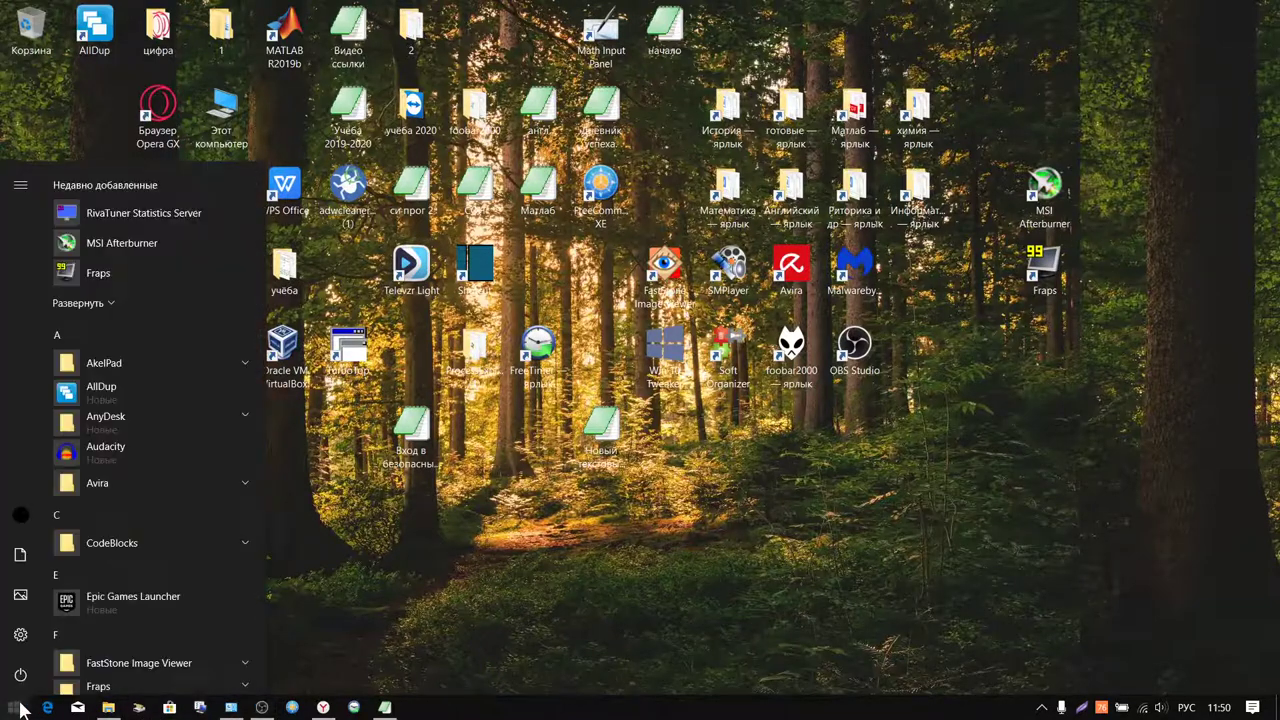
{"action": "scroll", "coordinate": [183, 300], "scroll_direction": "down", "scroll_amount": 2}
{"action": "scroll", "coordinate": [184, 306], "scroll_direction": "down", "scroll_amount": 15}
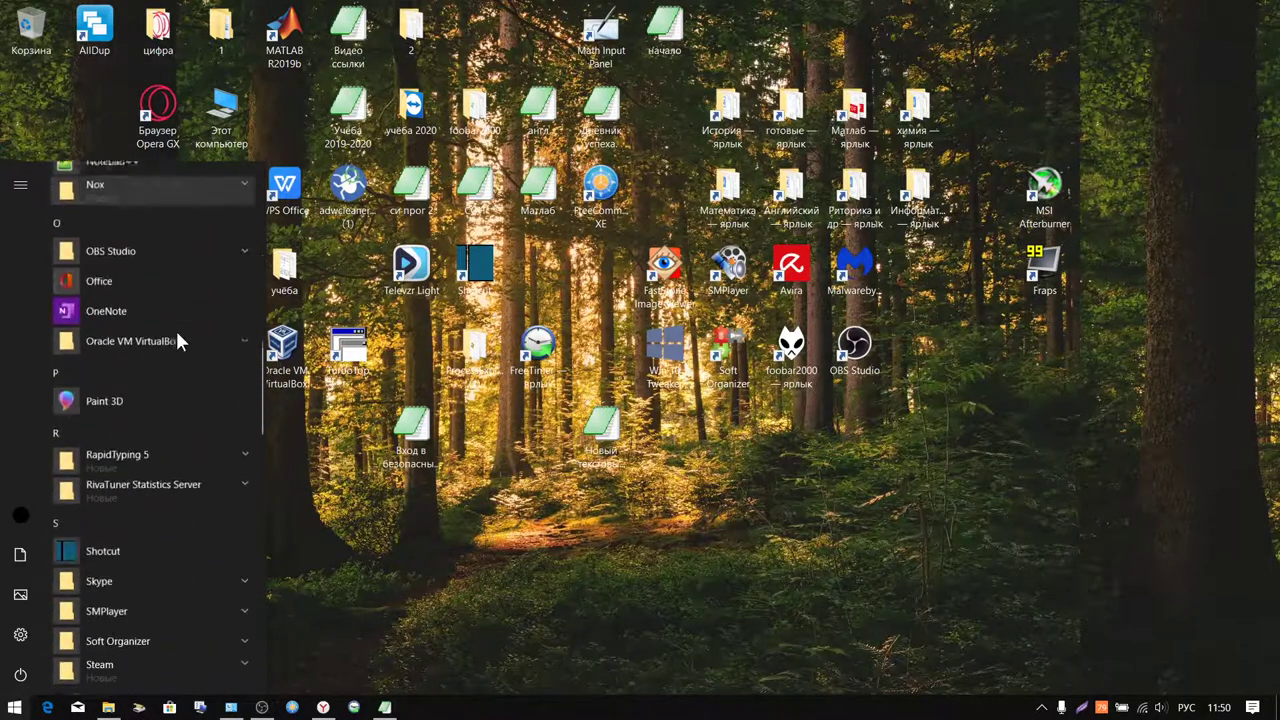
{"action": "scroll", "coordinate": [177, 334], "scroll_direction": "down", "scroll_amount": 10}
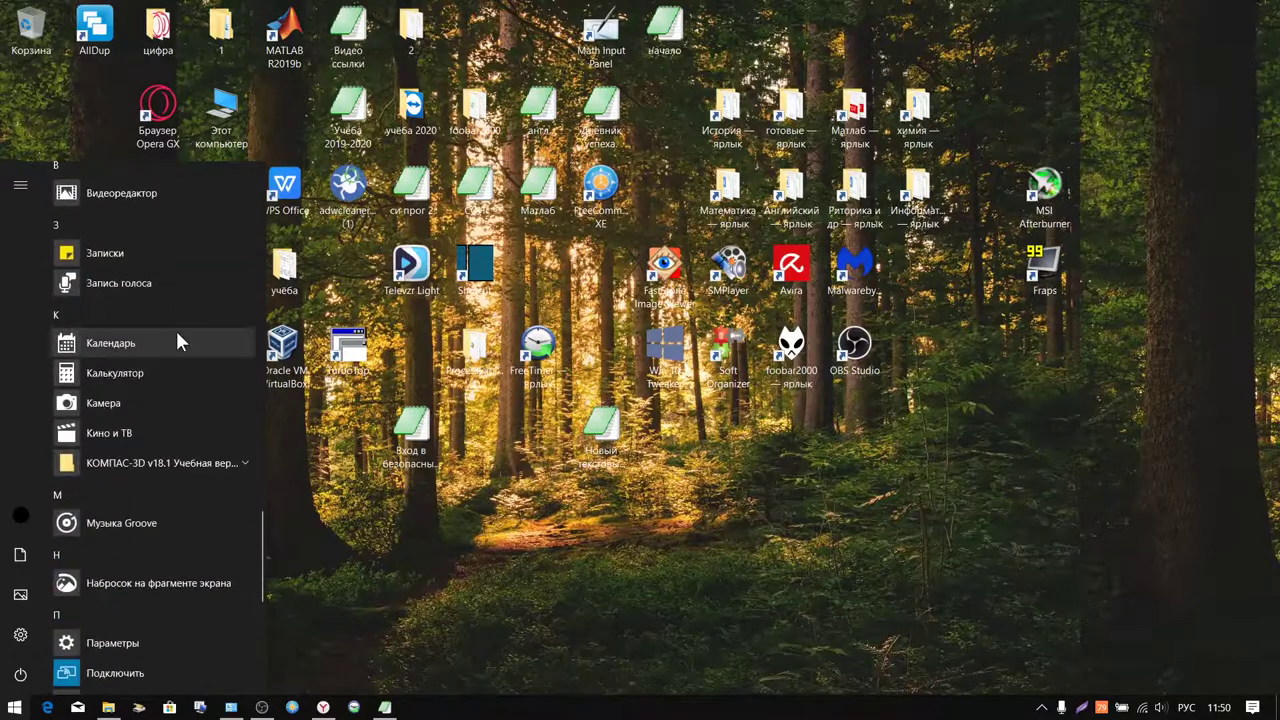
{"action": "scroll", "coordinate": [176, 330], "scroll_direction": "down", "scroll_amount": 3}
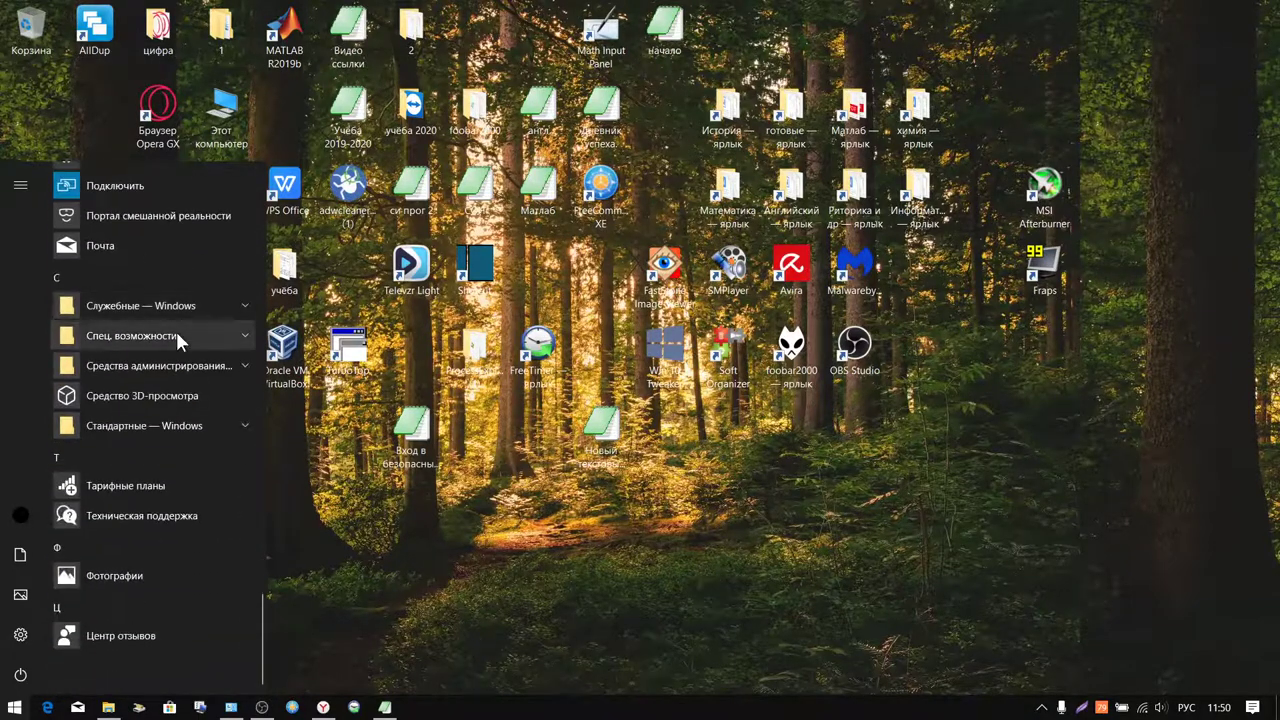
{"action": "left_click", "coordinate": [180, 424]}
{"action": "scroll", "coordinate": [179, 421], "scroll_direction": "down", "scroll_amount": 3}
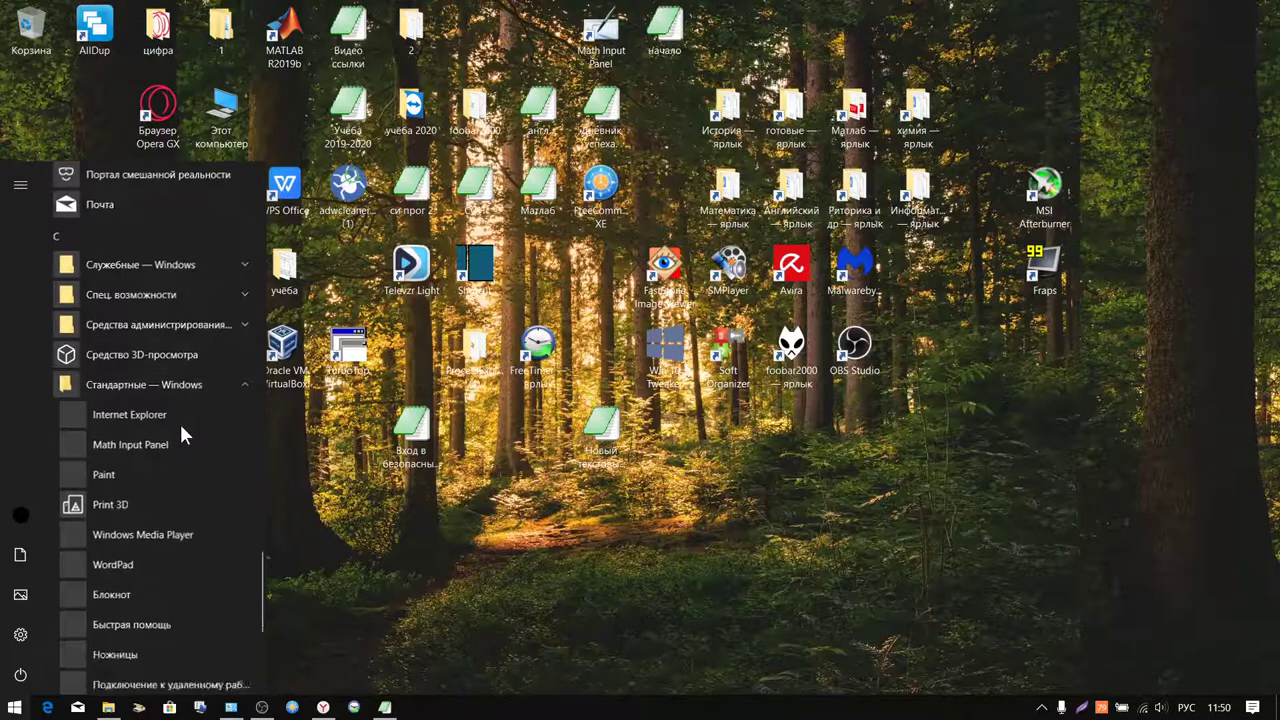
{"action": "scroll", "coordinate": [152, 441], "scroll_direction": "up", "scroll_amount": 3}
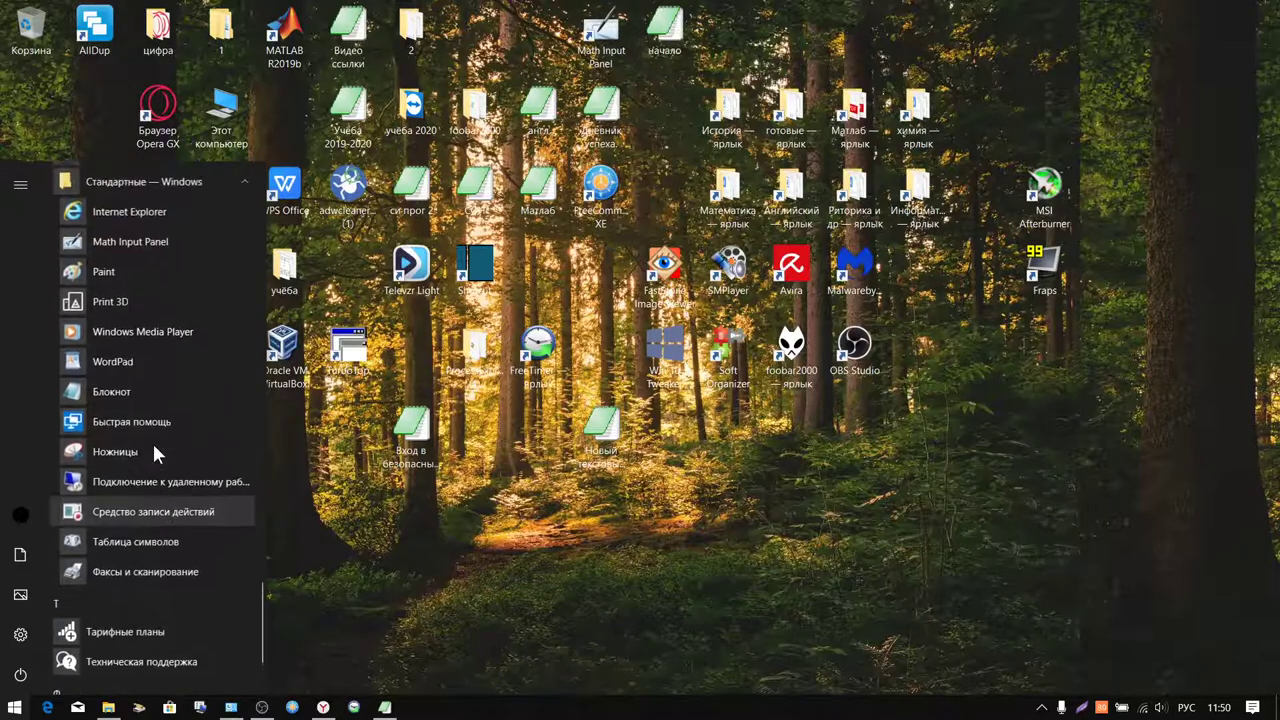
{"action": "scroll", "coordinate": [133, 291], "scroll_direction": "down", "scroll_amount": 4}
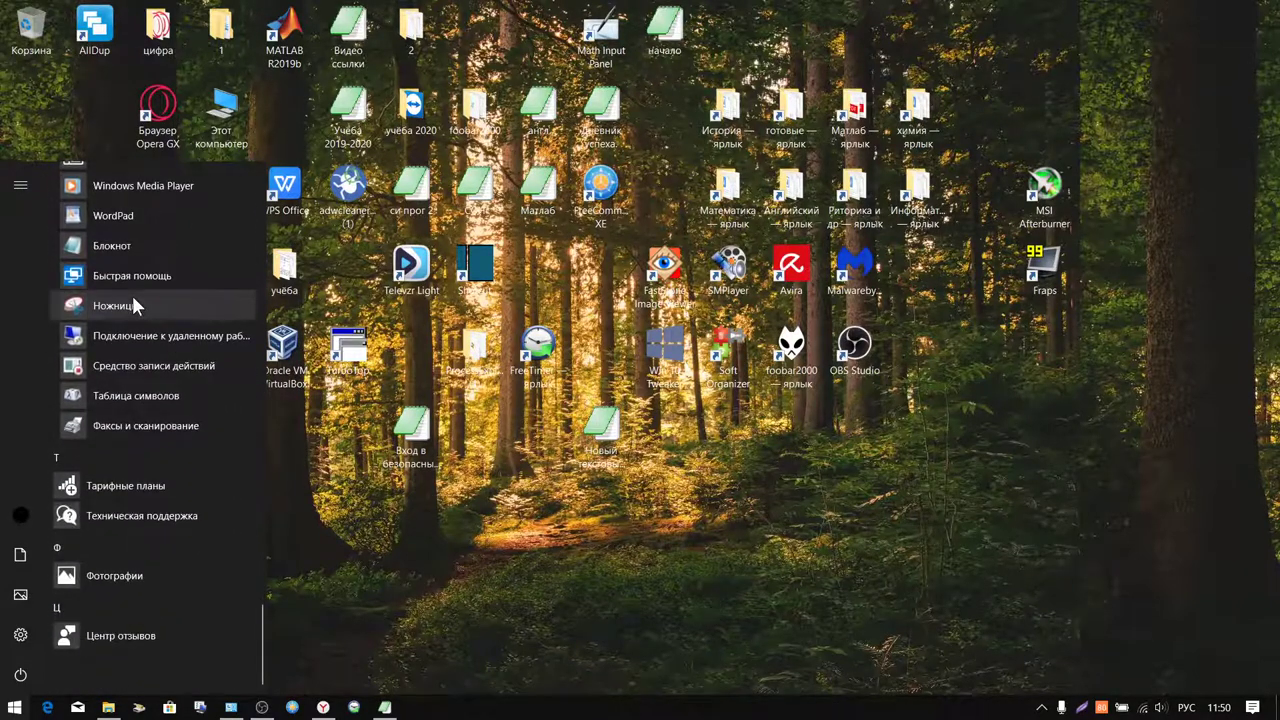
{"action": "scroll", "coordinate": [133, 295], "scroll_direction": "up", "scroll_amount": 3}
- Open Оптимизация дисков from the Windows administration tools, examine the optimisation and schedule options for drive OS (C:), and close it
{"action": "left_click", "coordinate": [141, 298]}
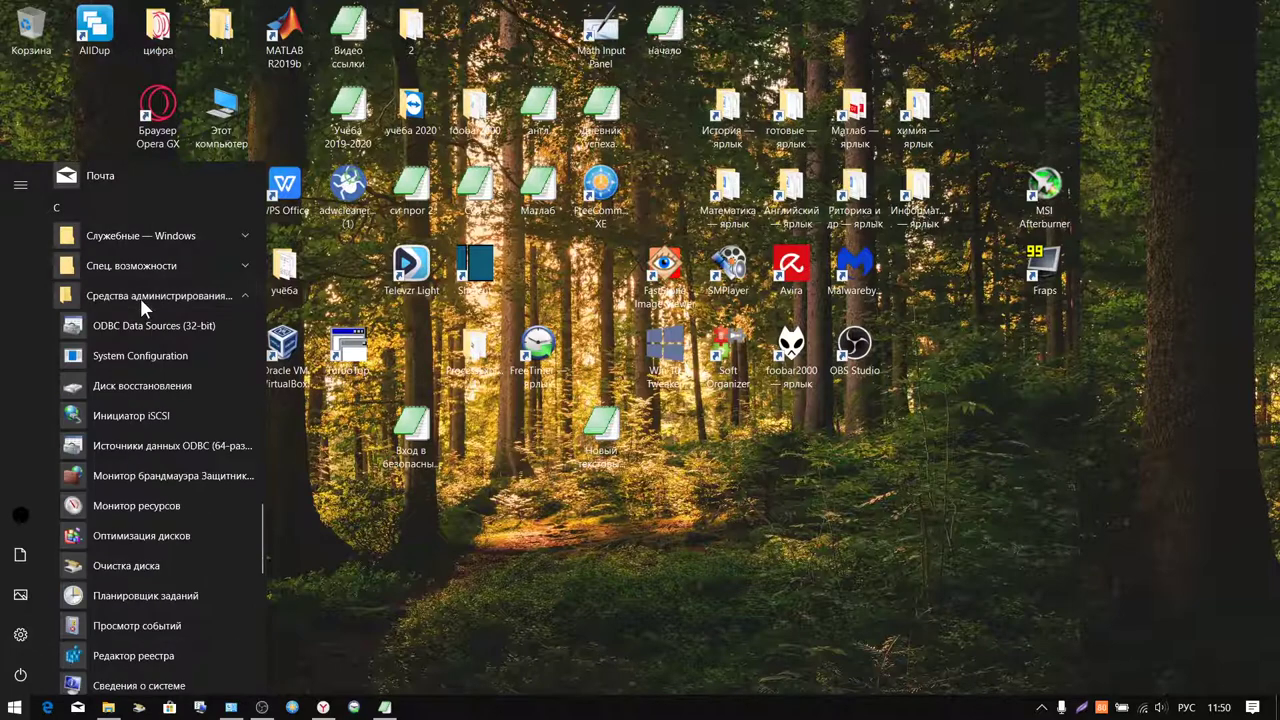
{"action": "scroll", "coordinate": [169, 388], "scroll_direction": "down", "scroll_amount": 2}
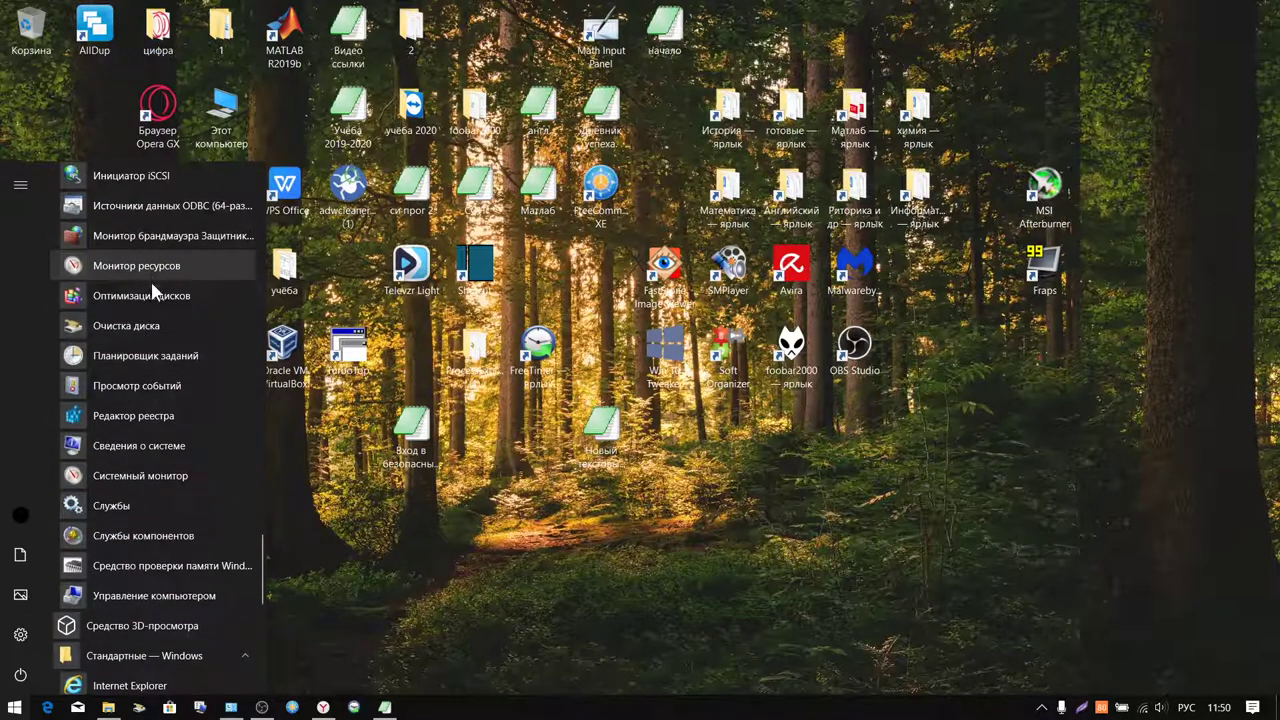
{"action": "left_click", "coordinate": [148, 290]}
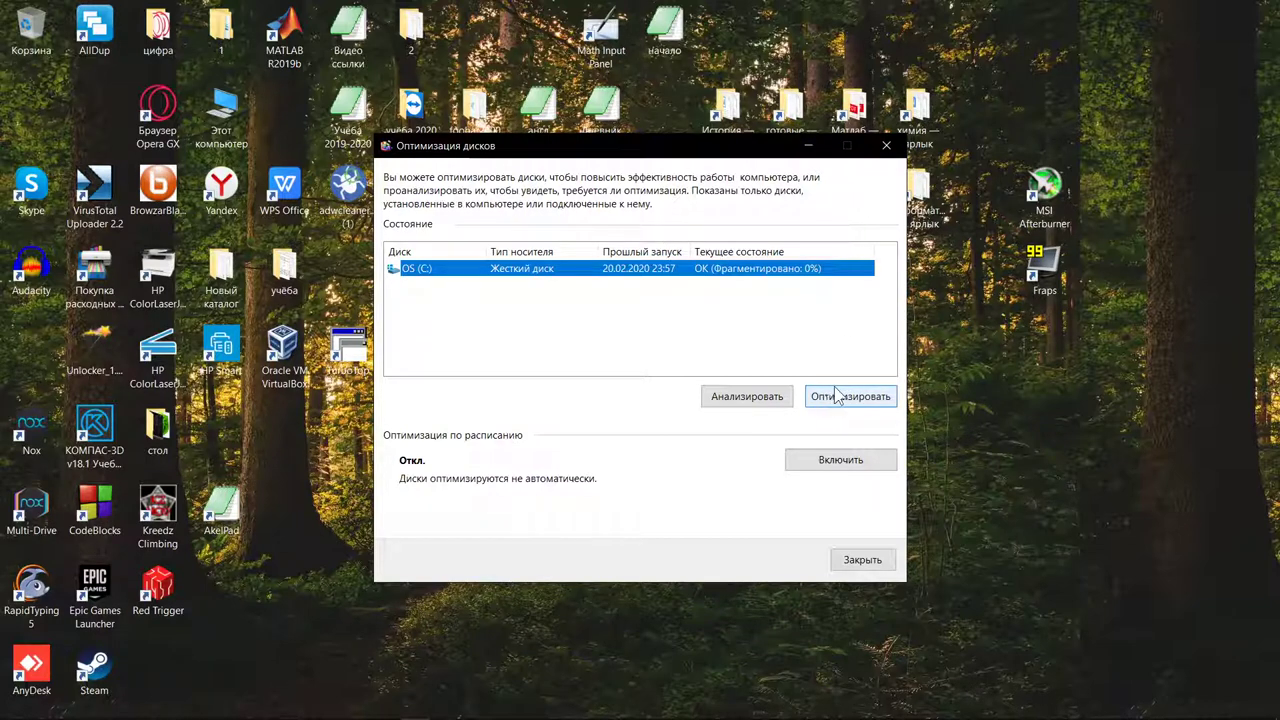
{"action": "left_click", "coordinate": [808, 145]}
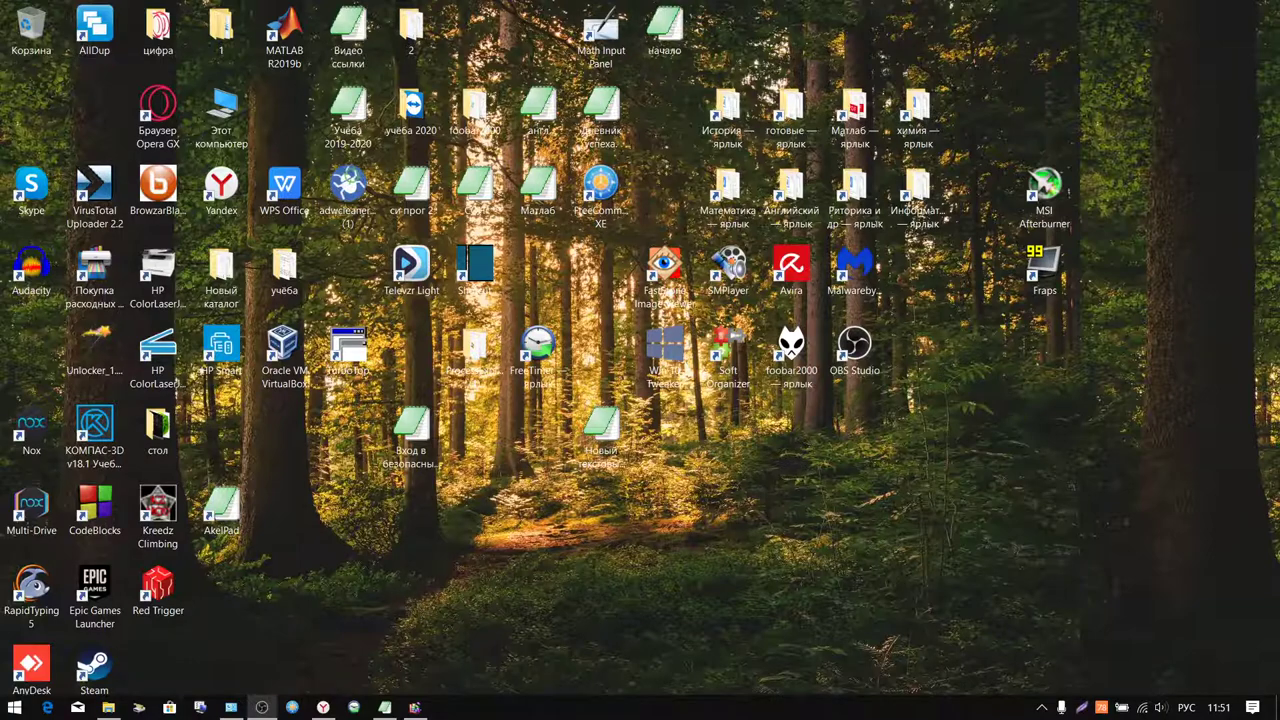
{"action": "left_click", "coordinate": [418, 708]}
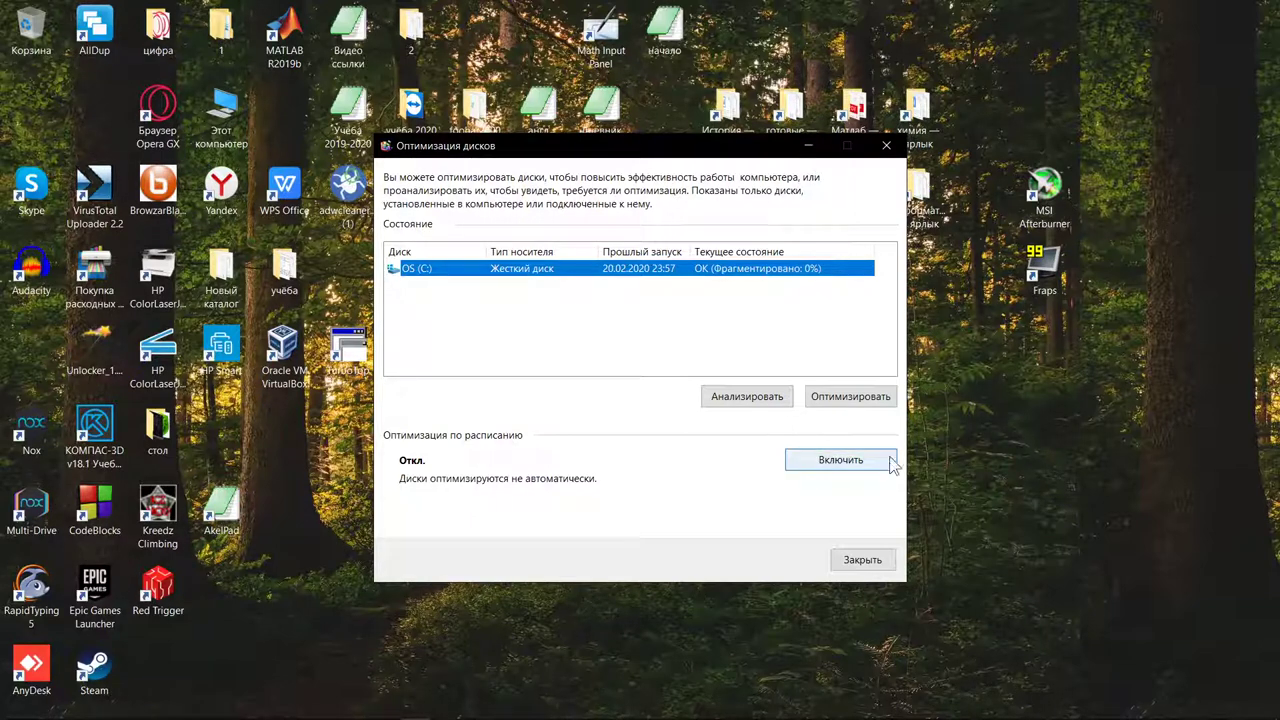
{"action": "left_click", "coordinate": [855, 562]}
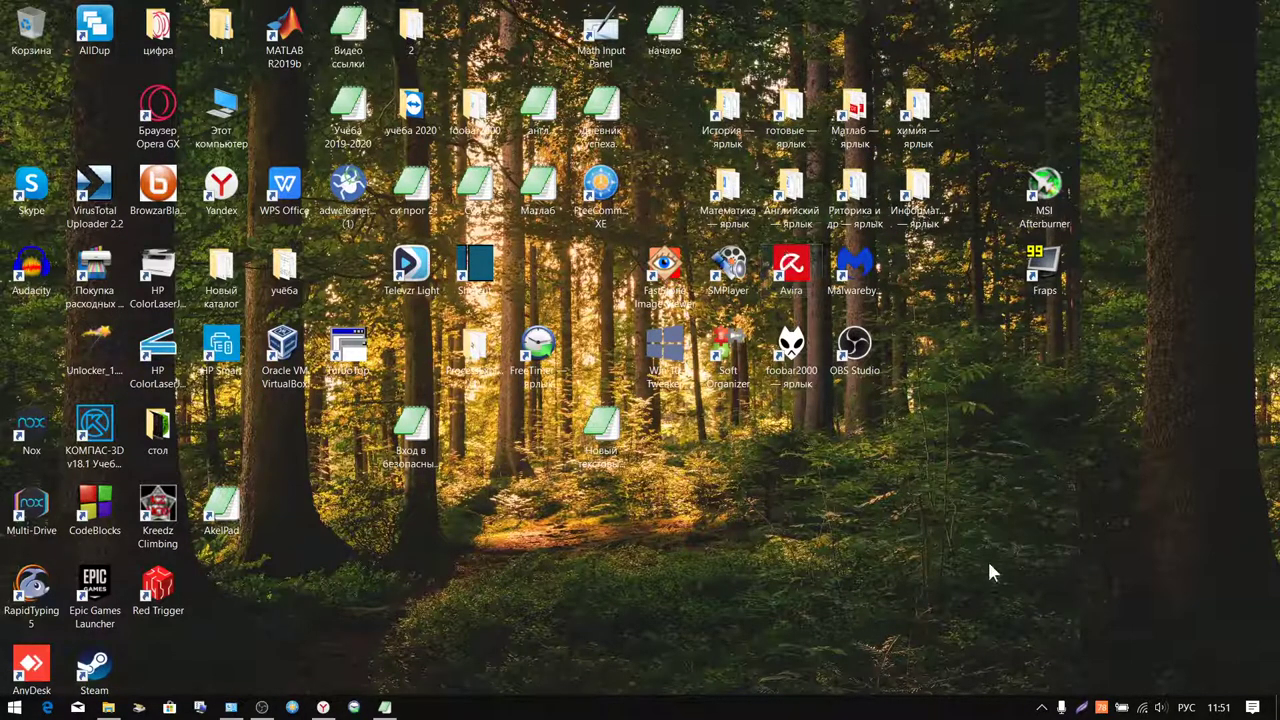
- Switch to the YouTube video about the USB flash drive reading error, like it, and subscribe to the Быстрый ПК channel
{"action": "mouse_move", "coordinate": [326, 714]}
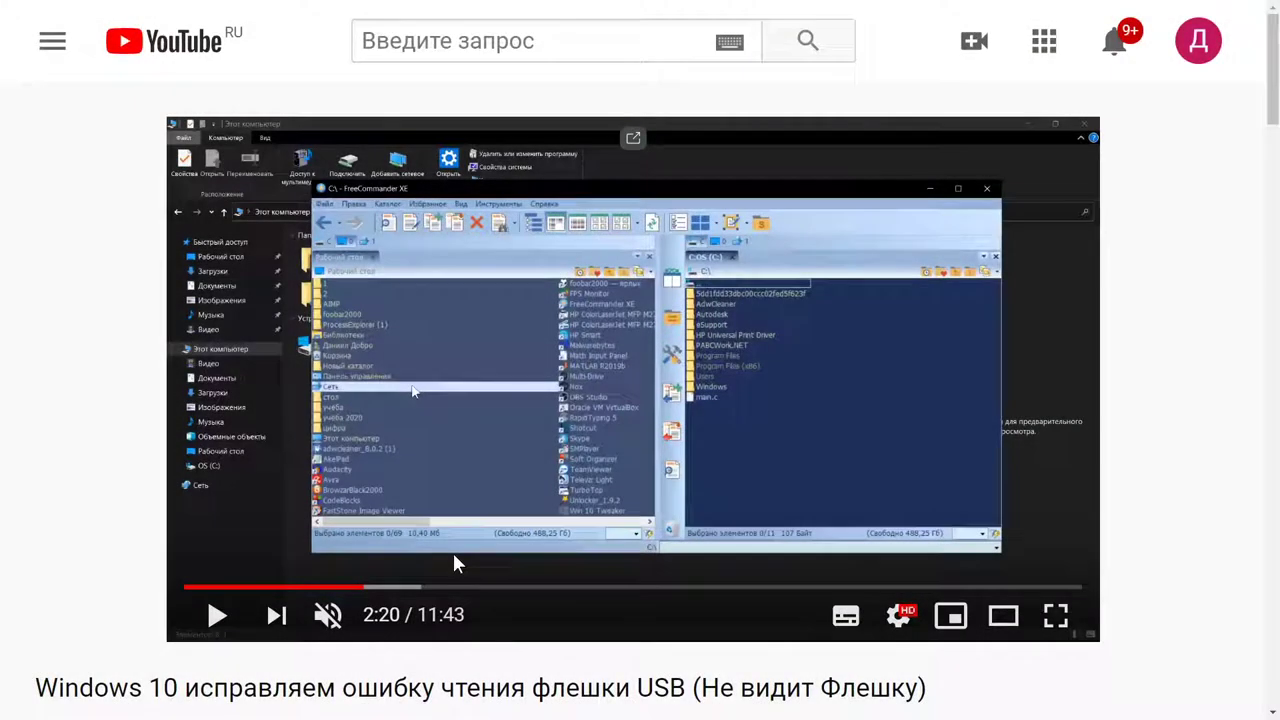
{"action": "scroll", "coordinate": [453, 553], "scroll_direction": "down", "scroll_amount": 1}
{"action": "scroll", "coordinate": [454, 561], "scroll_direction": "down", "scroll_amount": 1}
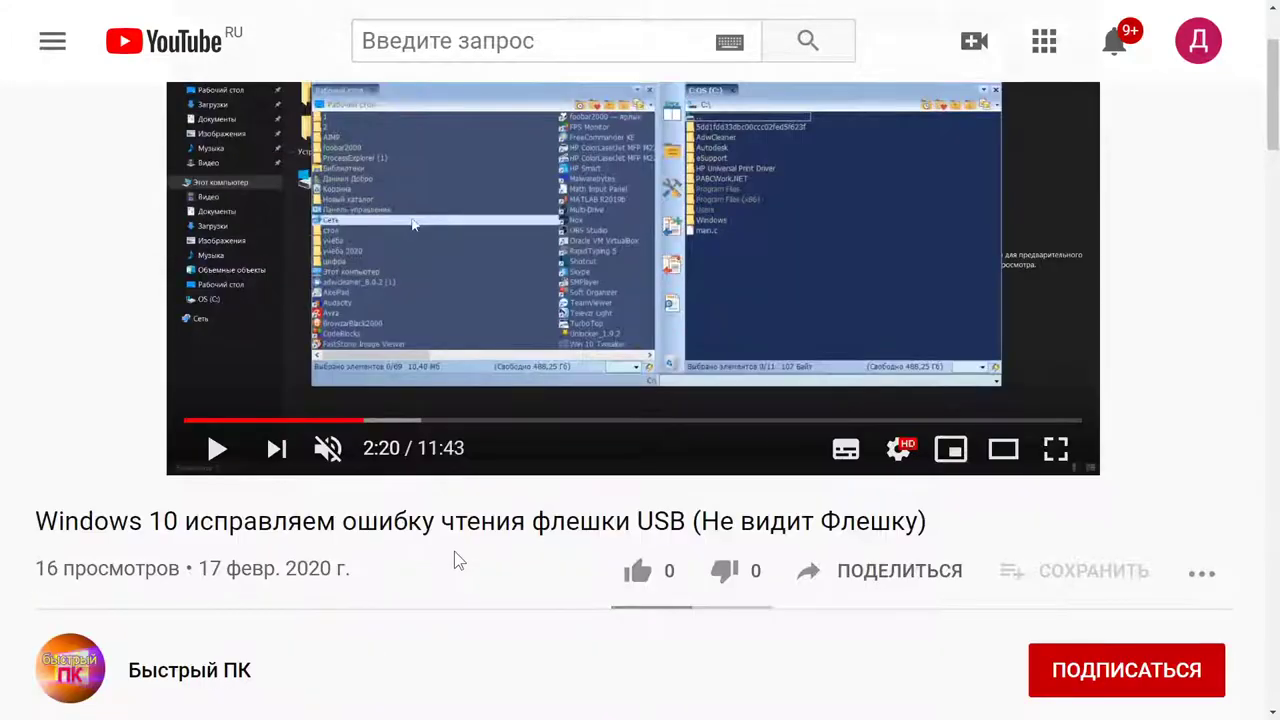
{"action": "scroll", "coordinate": [452, 553], "scroll_direction": "down", "scroll_amount": 1}
{"action": "left_click", "coordinate": [645, 500]}
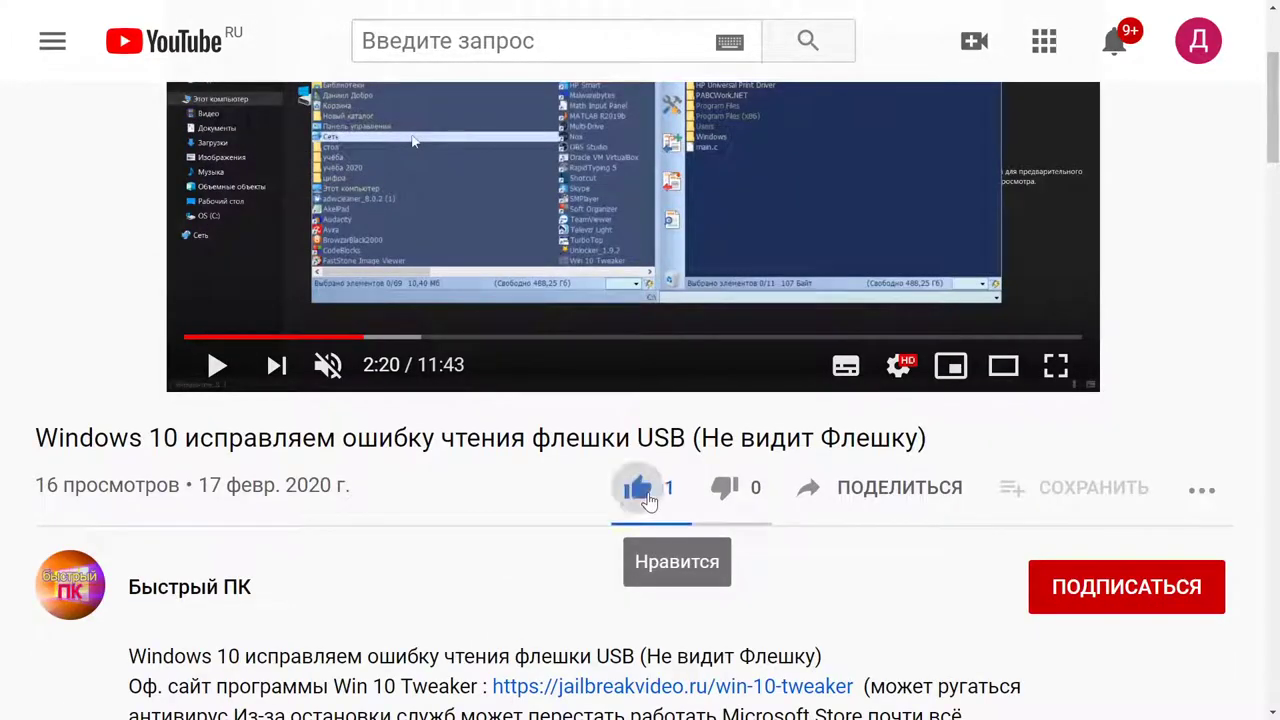
{"action": "left_click", "coordinate": [1158, 600]}
- Open the VK community link vk.com/windows144 from the video description and subscribe to the community Быстрый ПК Windows 7;8;10
{"action": "scroll", "coordinate": [1000, 578], "scroll_direction": "down", "scroll_amount": 4}
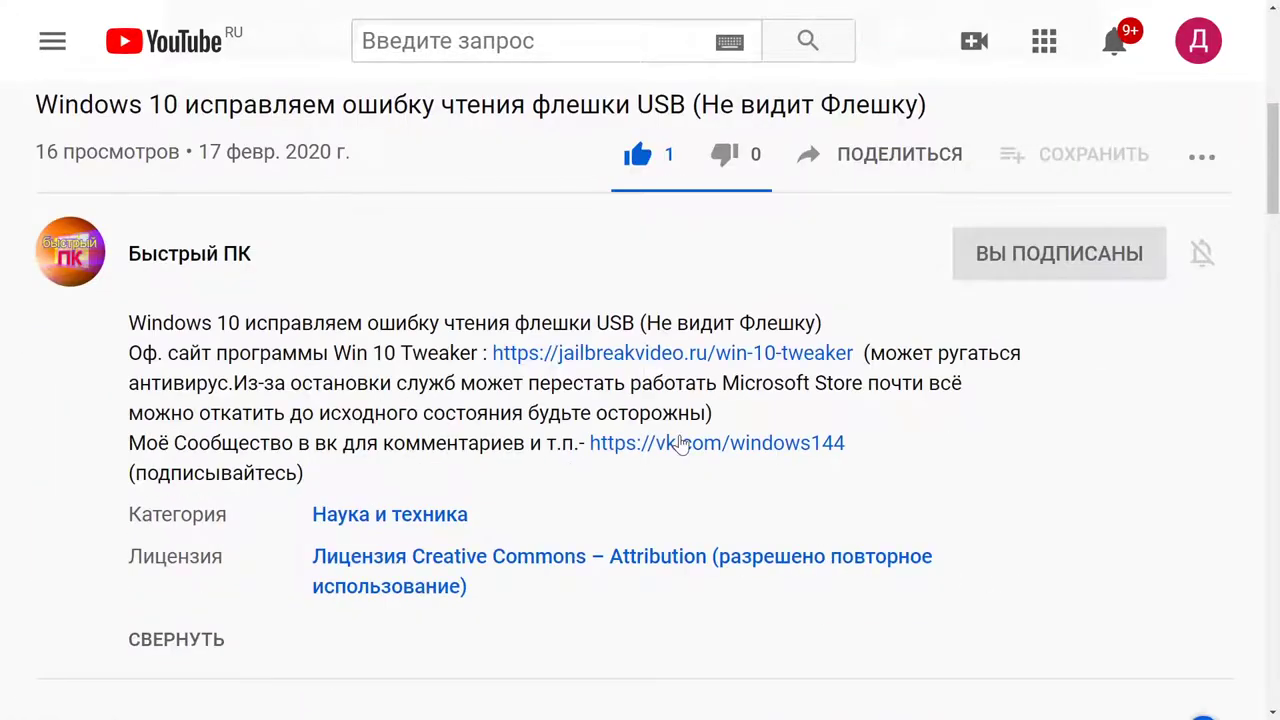
{"action": "left_click_drag", "start_coordinate": [588, 443], "coordinate": [852, 444]}
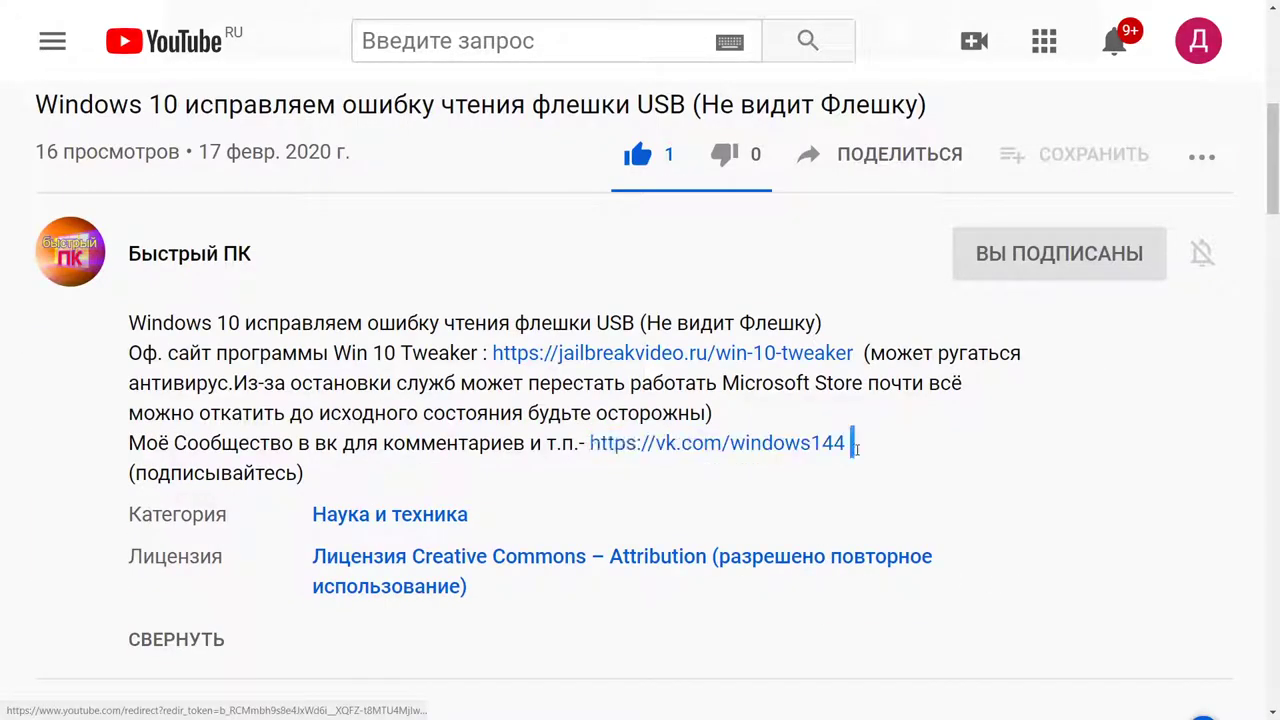
{"action": "left_click", "coordinate": [760, 446]}
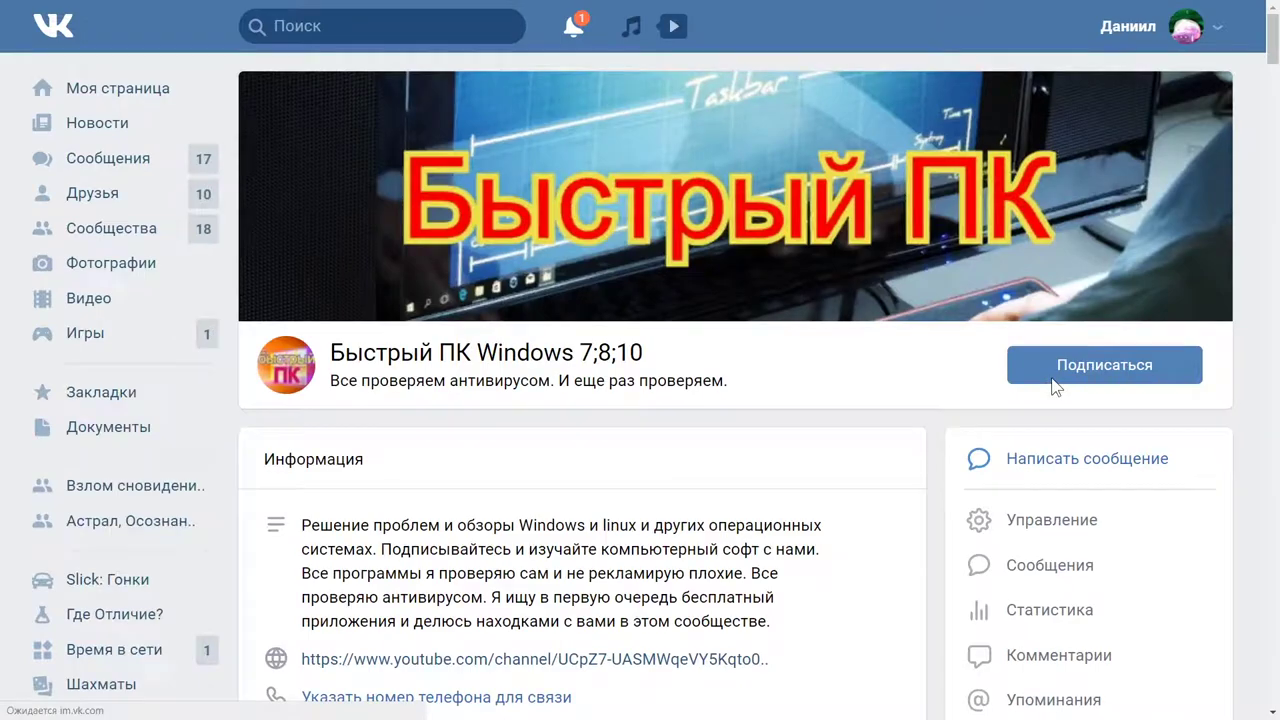
{"action": "left_click", "coordinate": [1068, 370]}
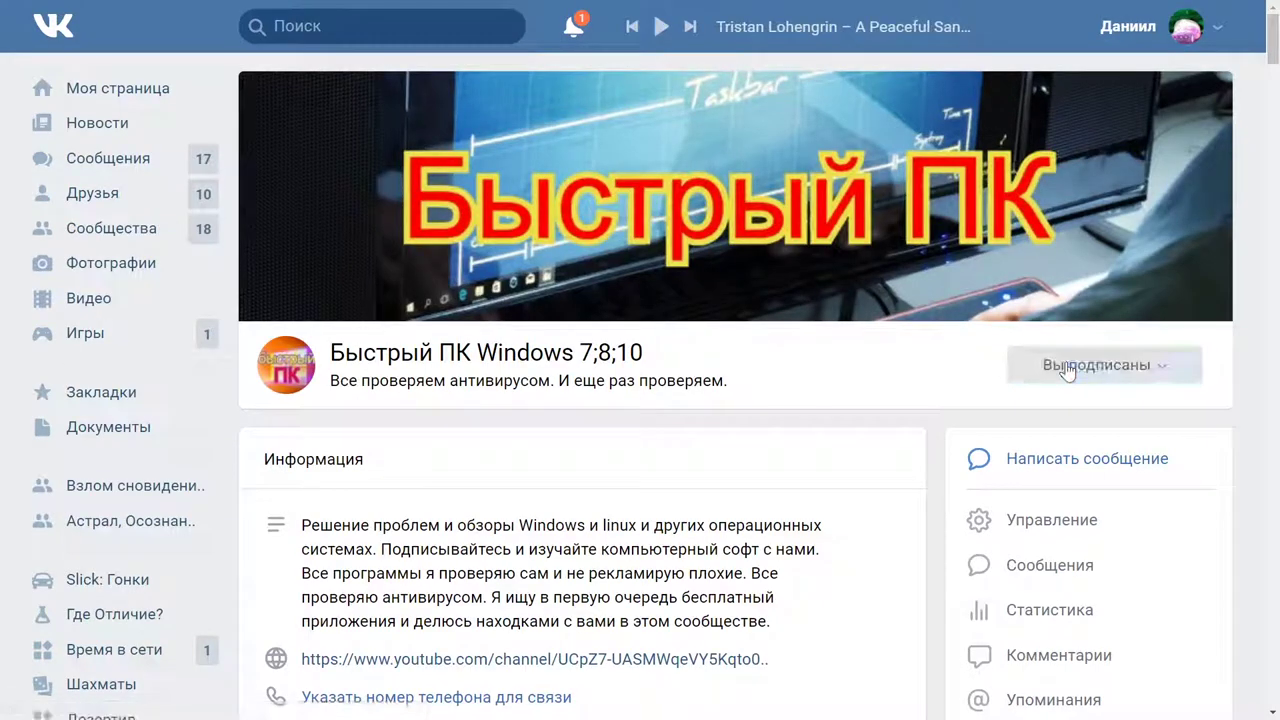
{"action": "scroll", "coordinate": [906, 414], "scroll_direction": "down", "scroll_amount": 3}
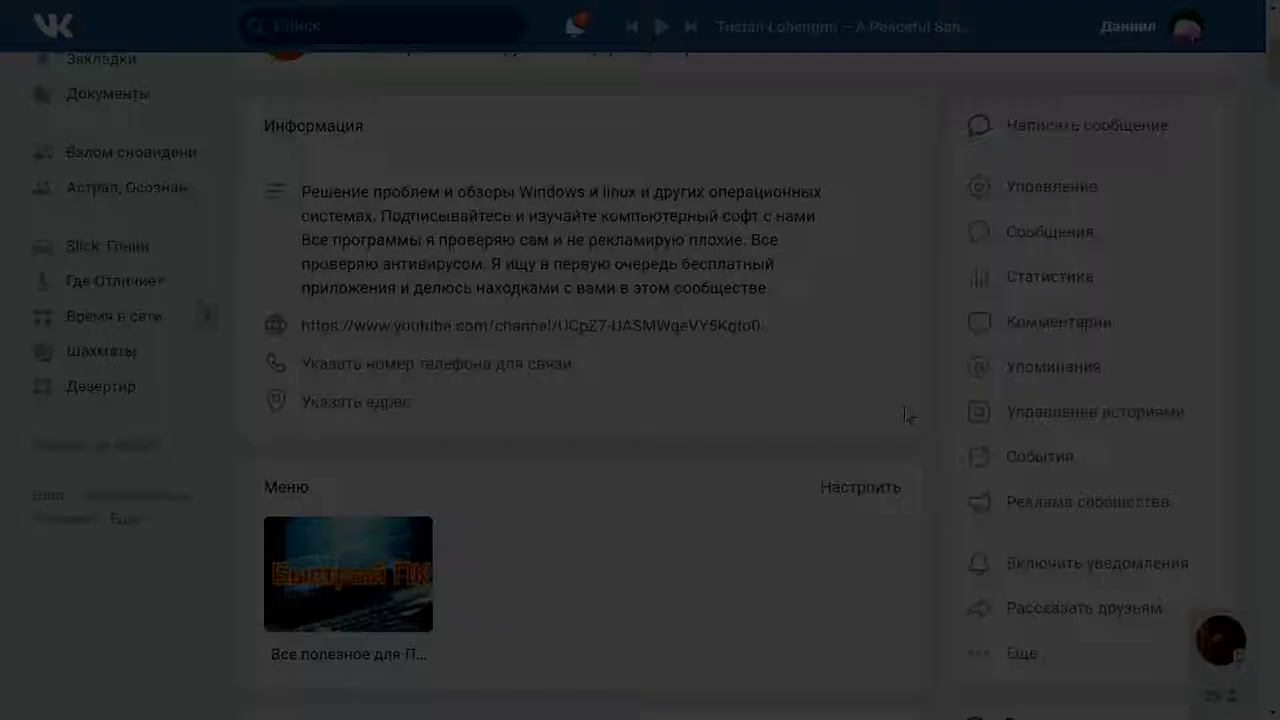